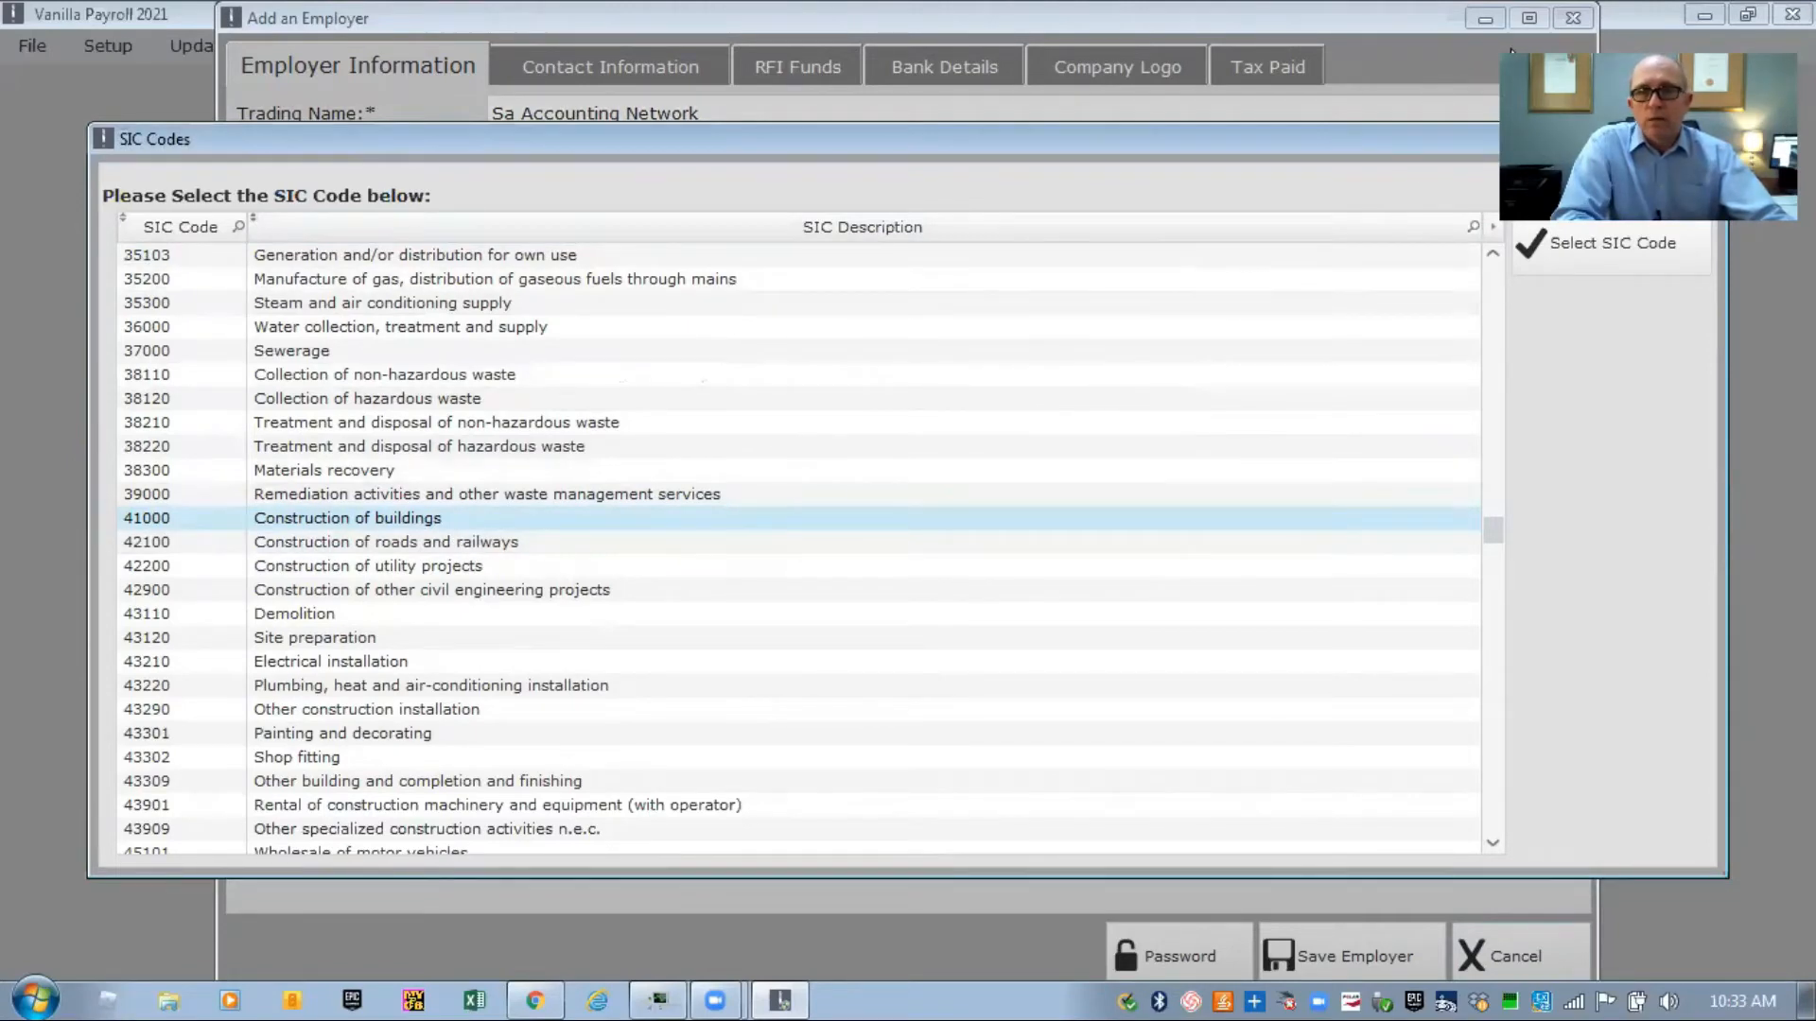
Choose SIC code 41000, Construction of buildings, and confirm the selection
click(1601, 248)
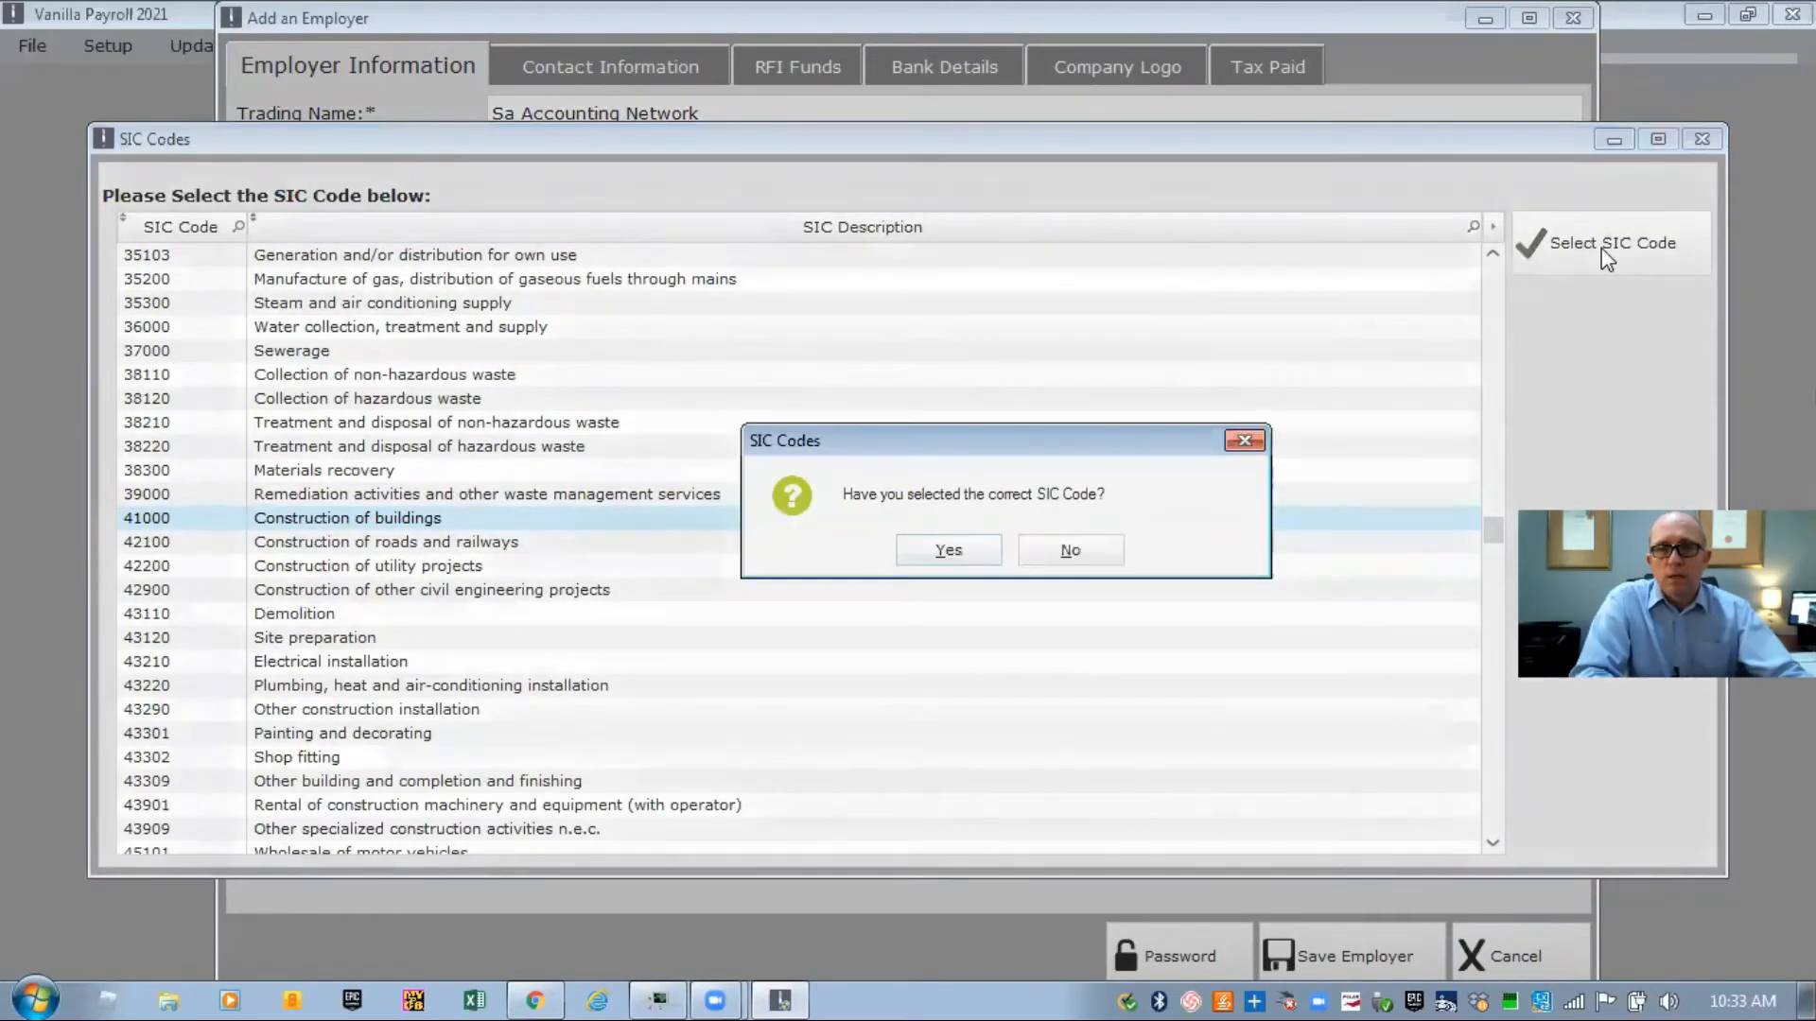
click(946, 553)
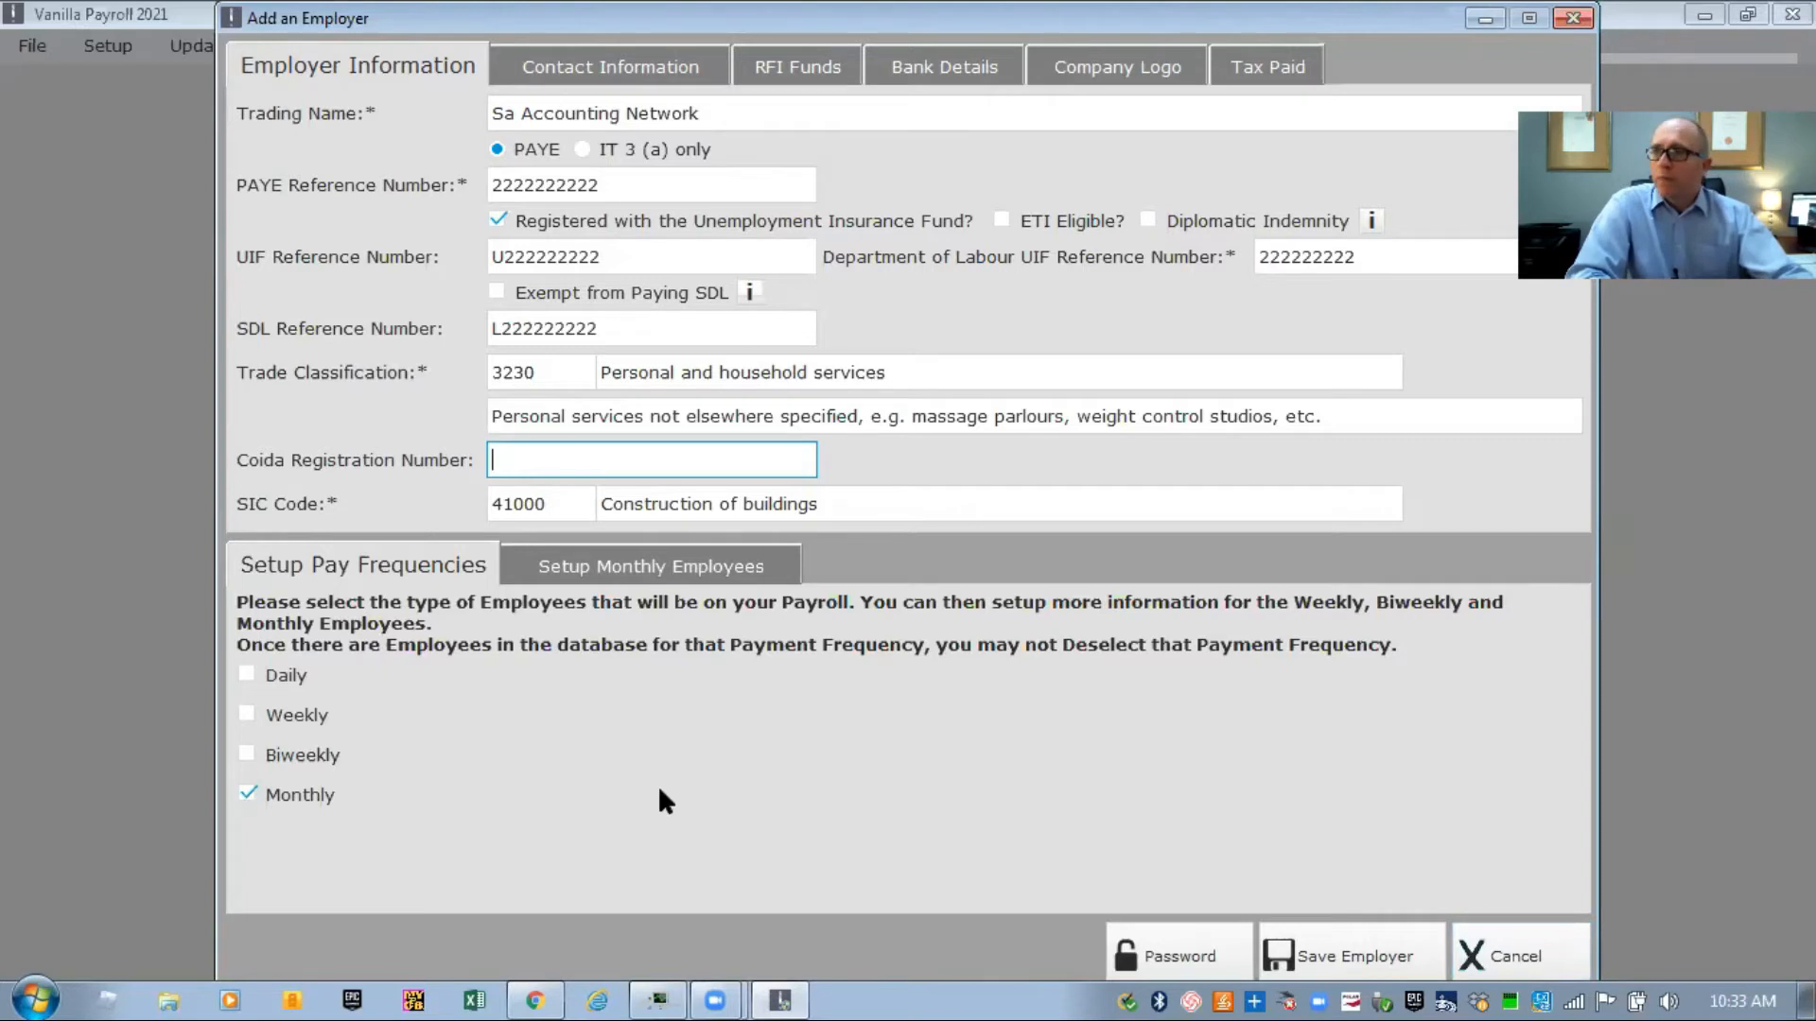
Tick Daily, Weekly and Biweekly pay frequencies alongside Monthly, and view the cycle settings
click(248, 676)
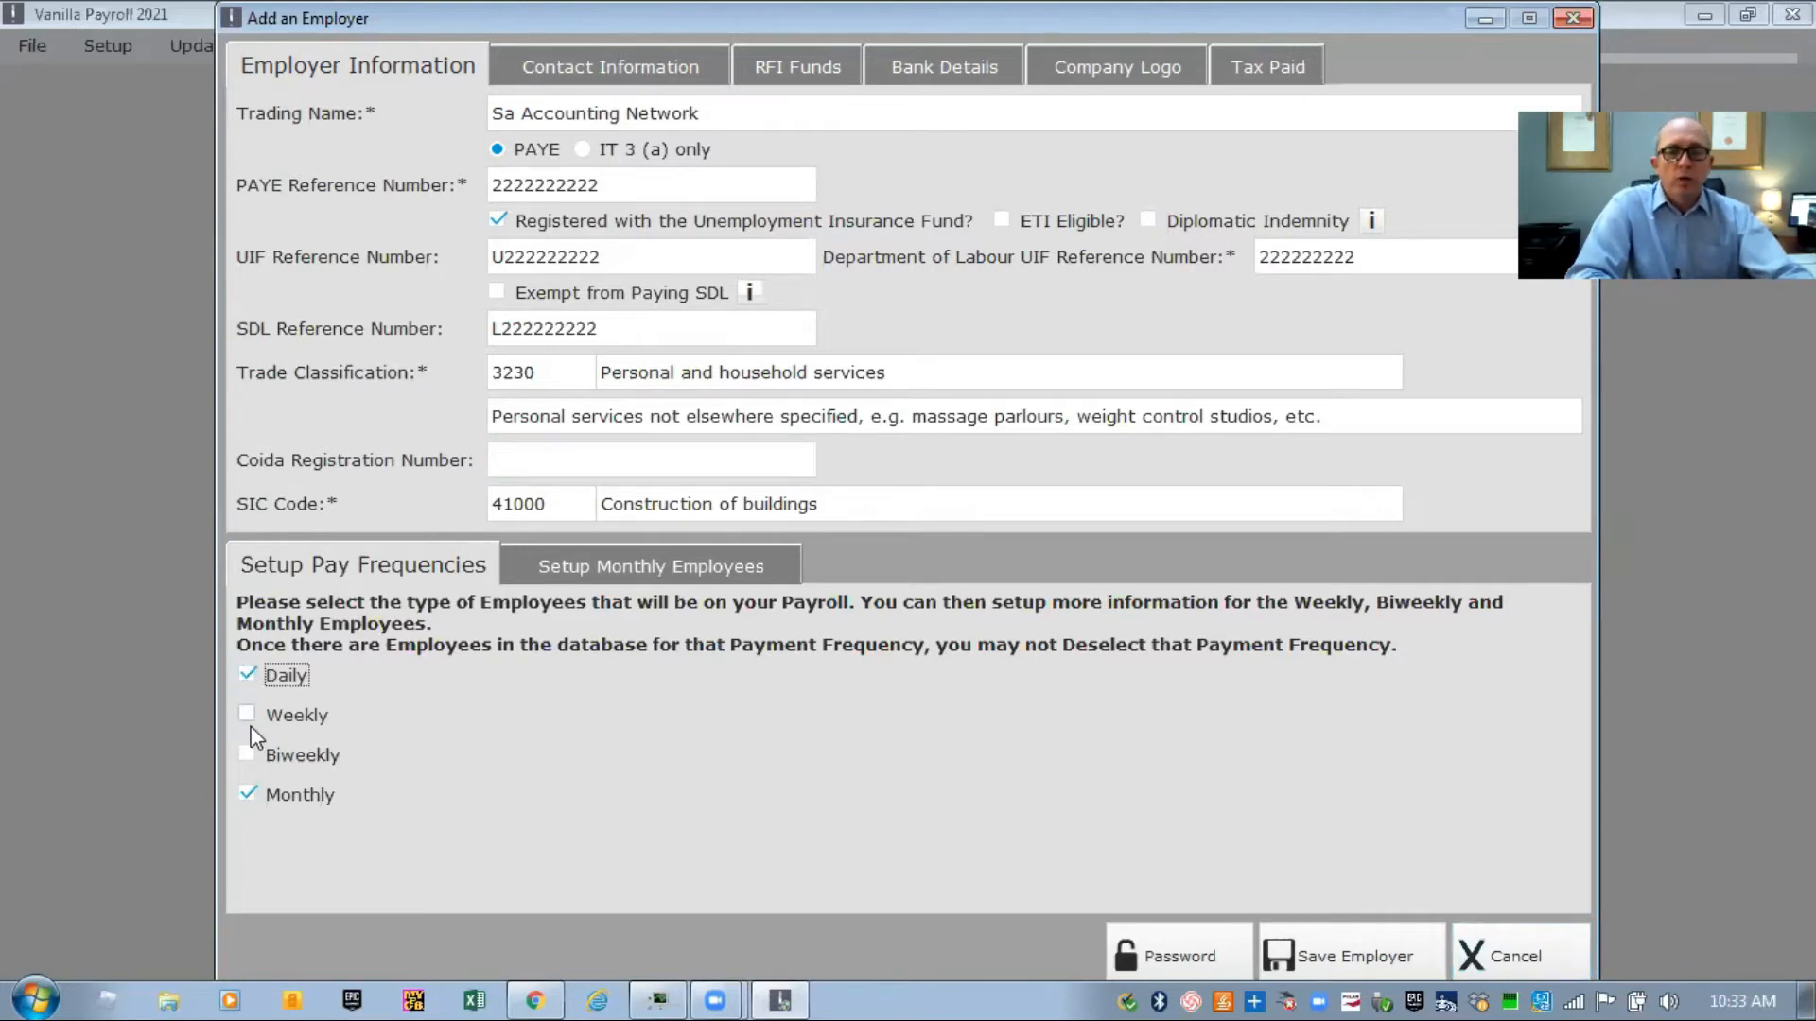
click(247, 715)
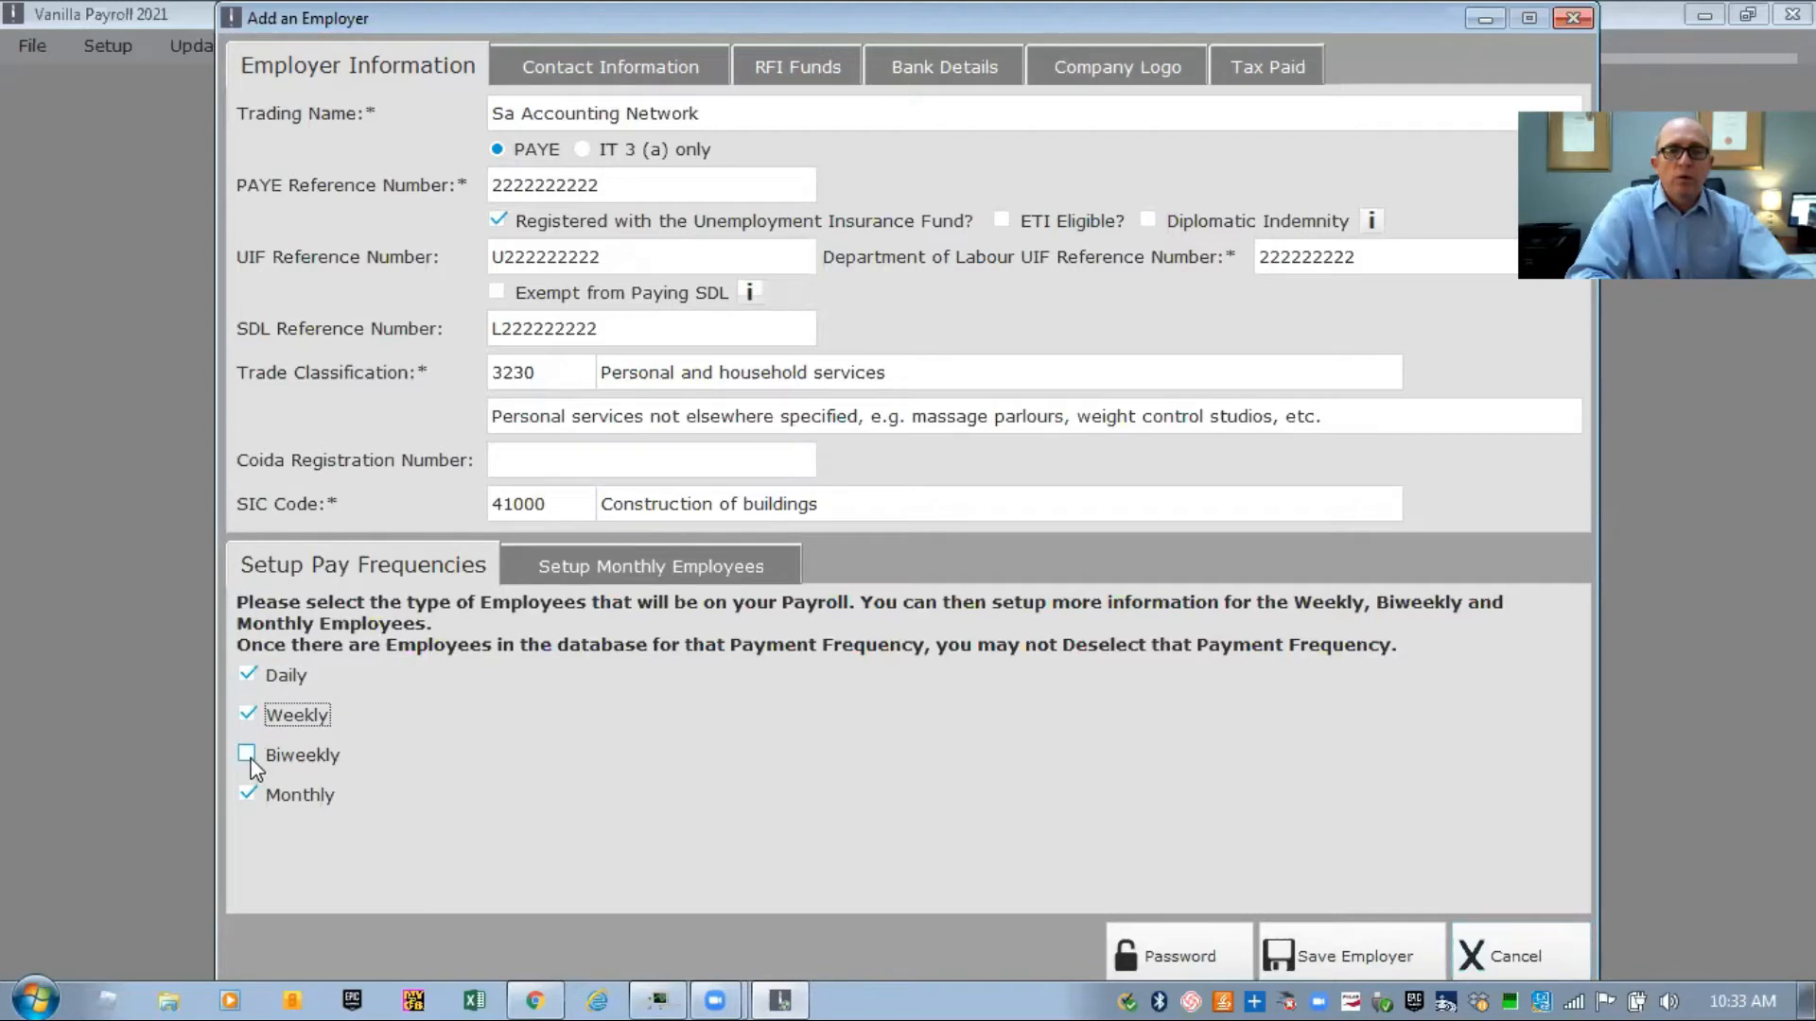
click(249, 762)
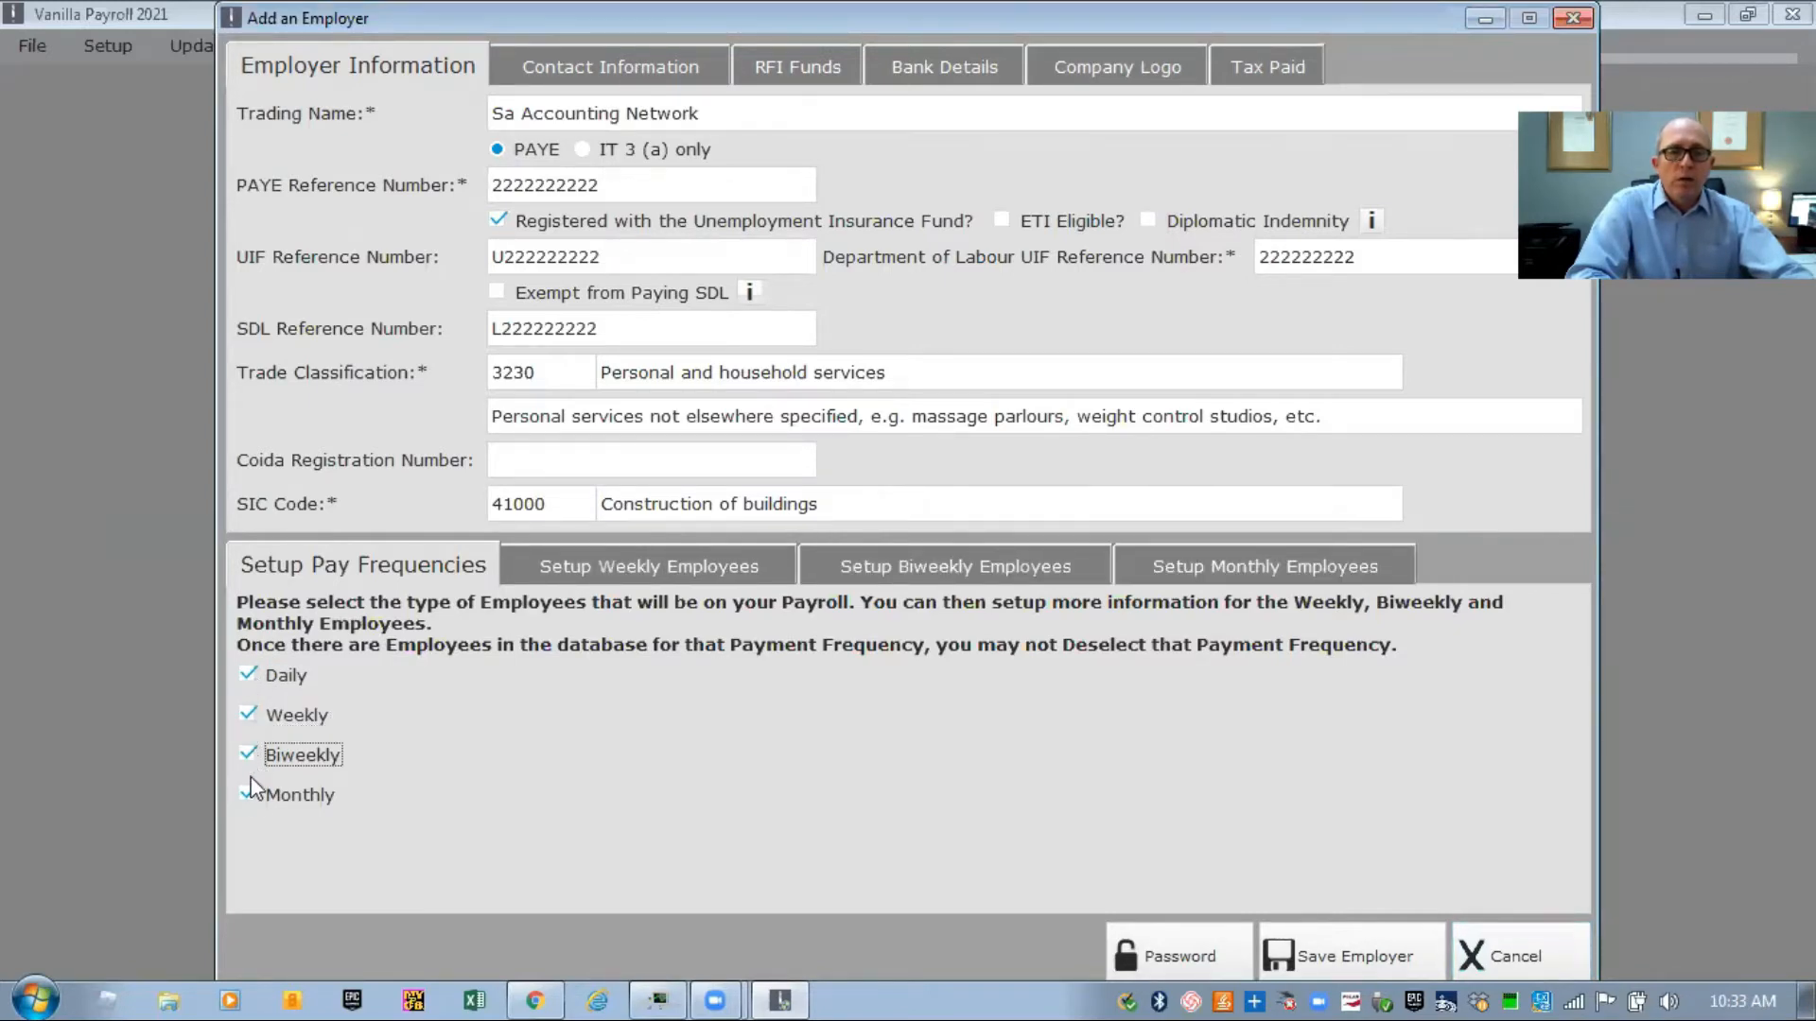
click(617, 571)
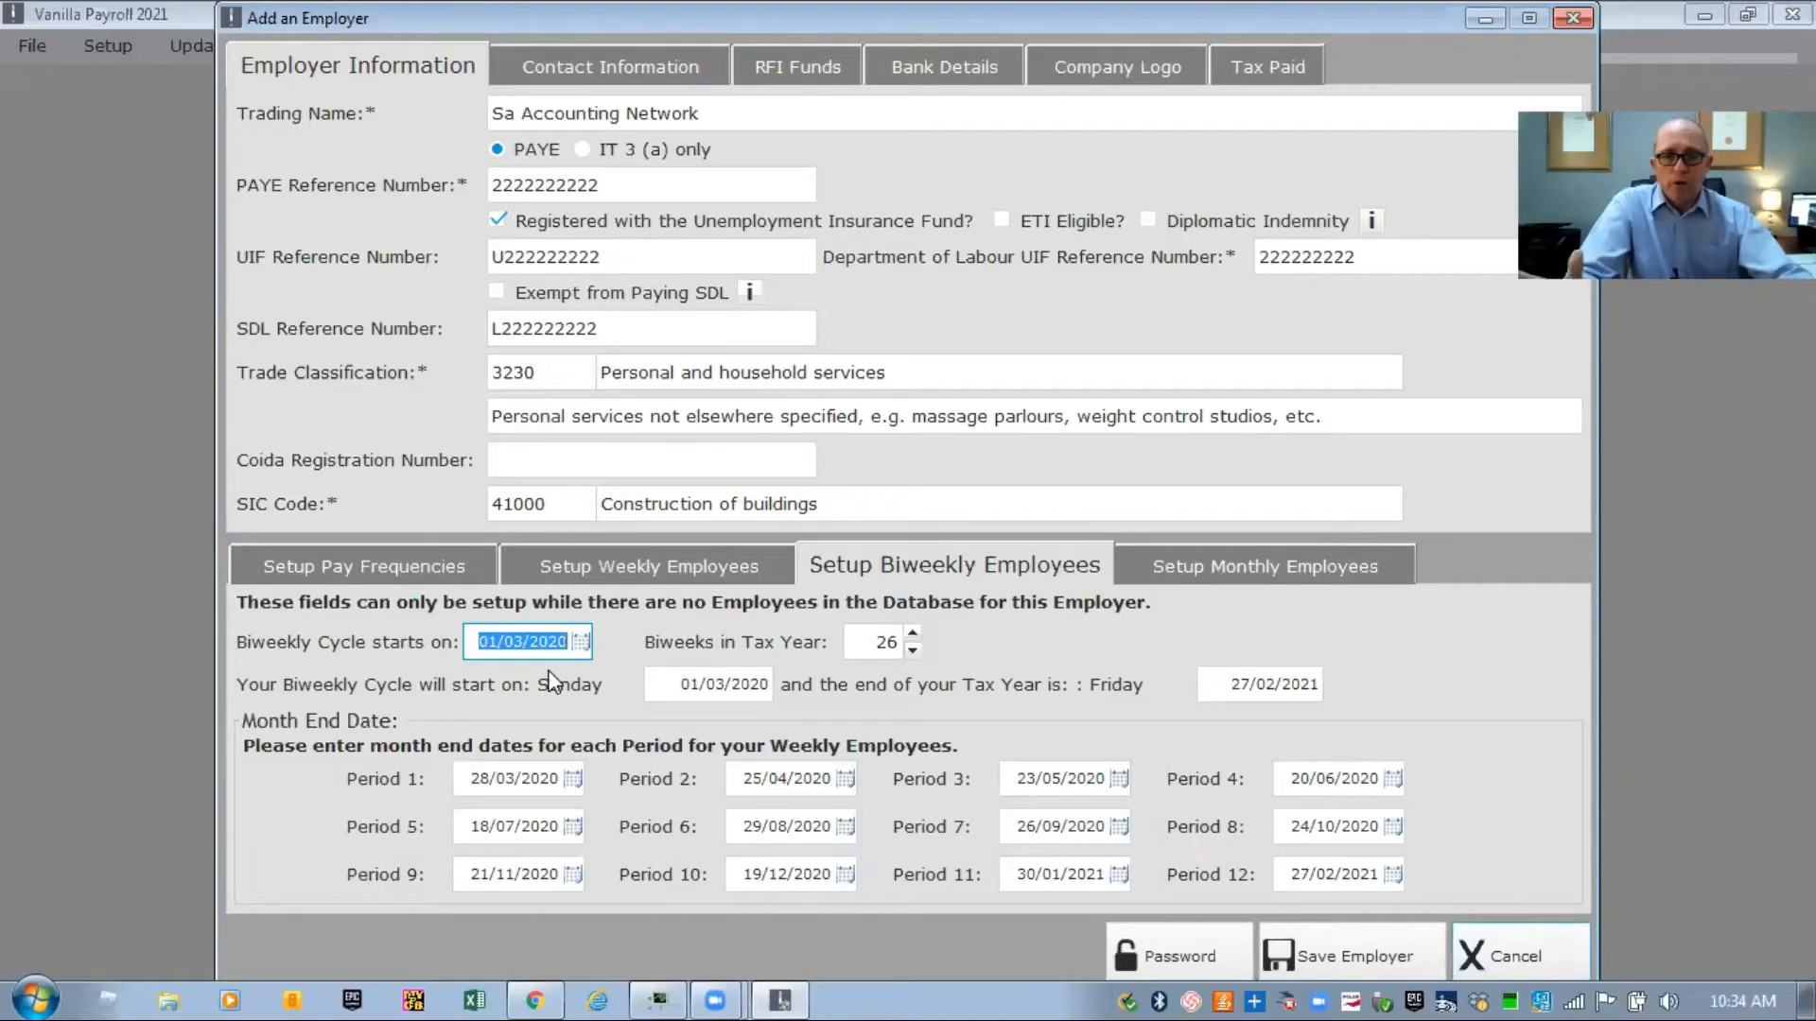
Review the monthly cycle and month-end dates, then check the pay frequencies and weekly cycle
click(1246, 566)
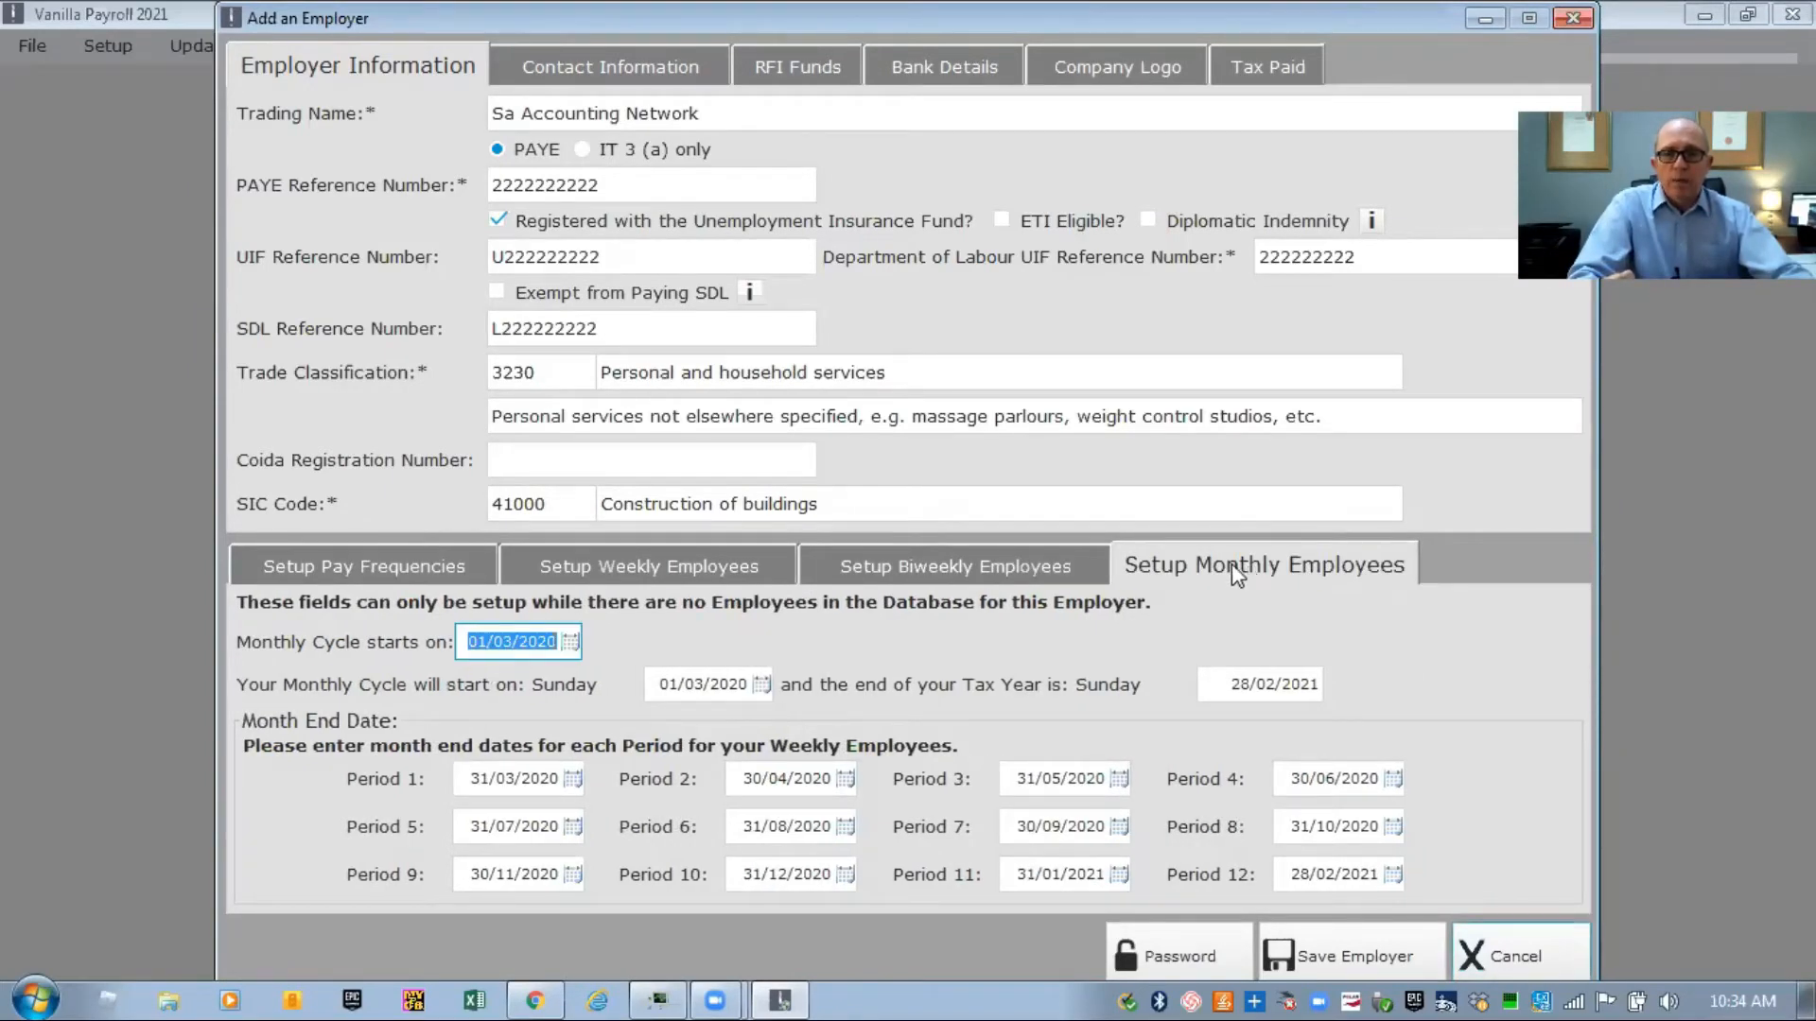
click(401, 564)
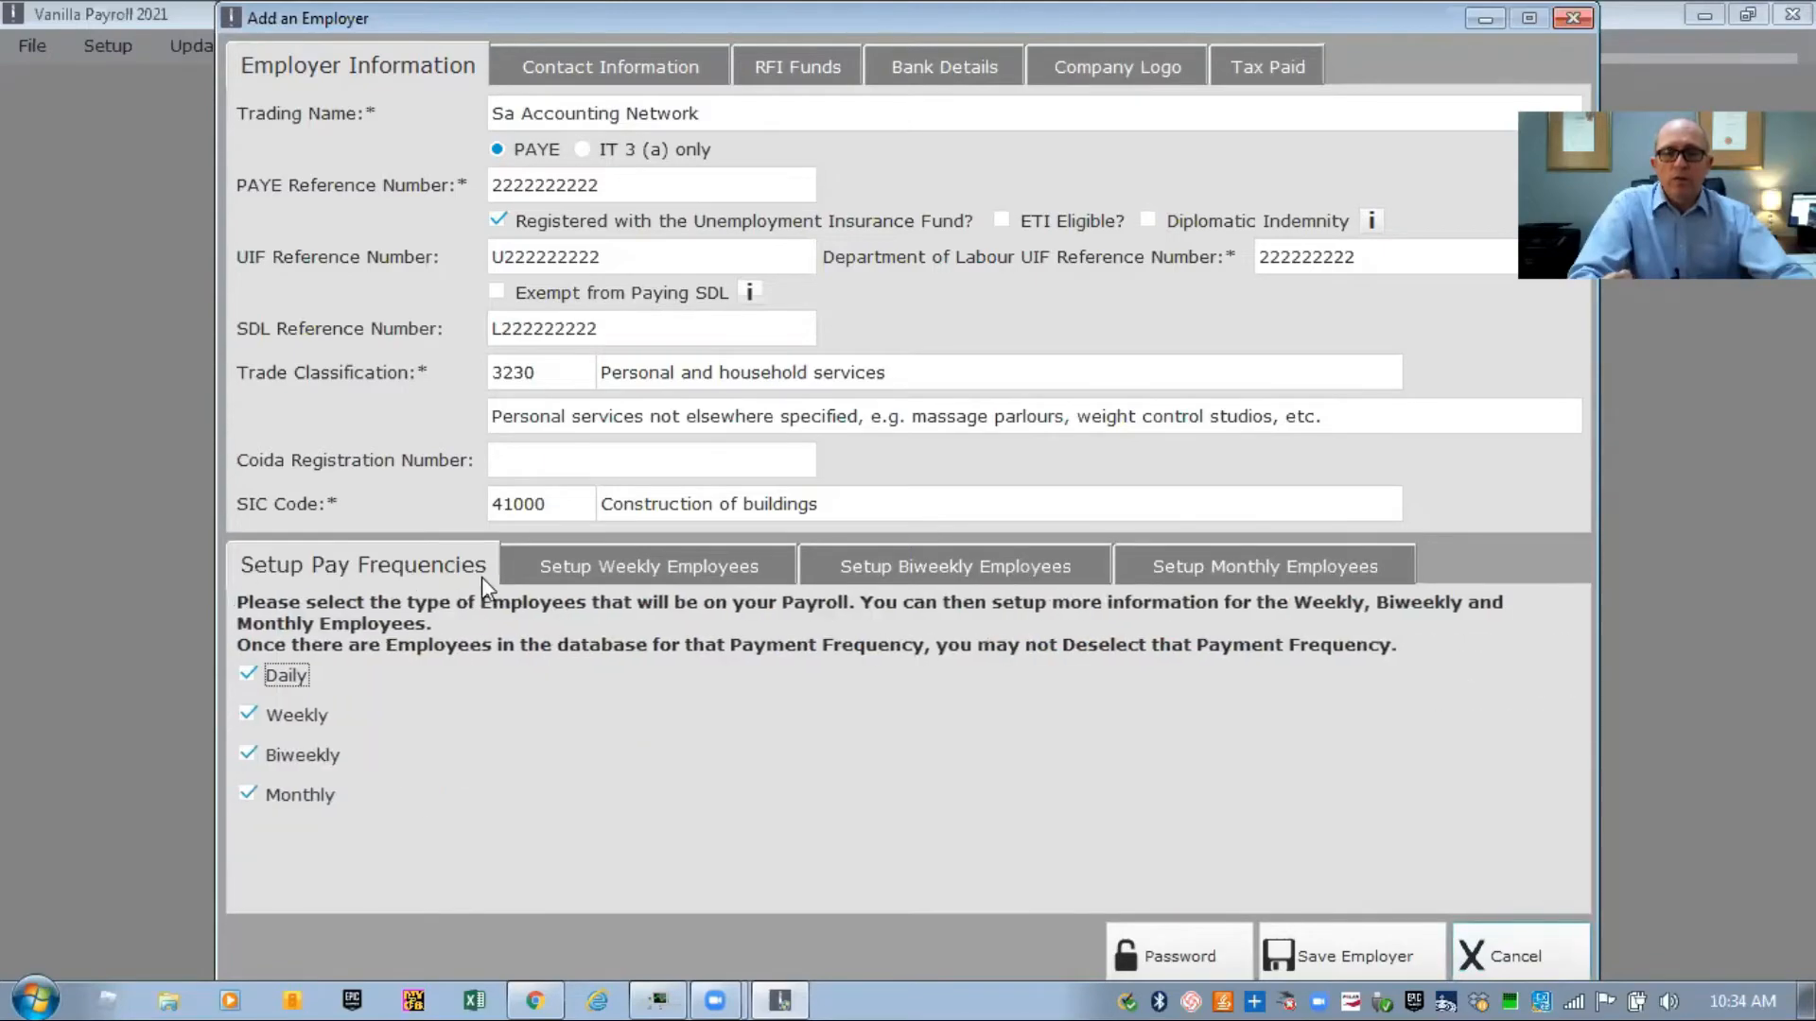
click(593, 565)
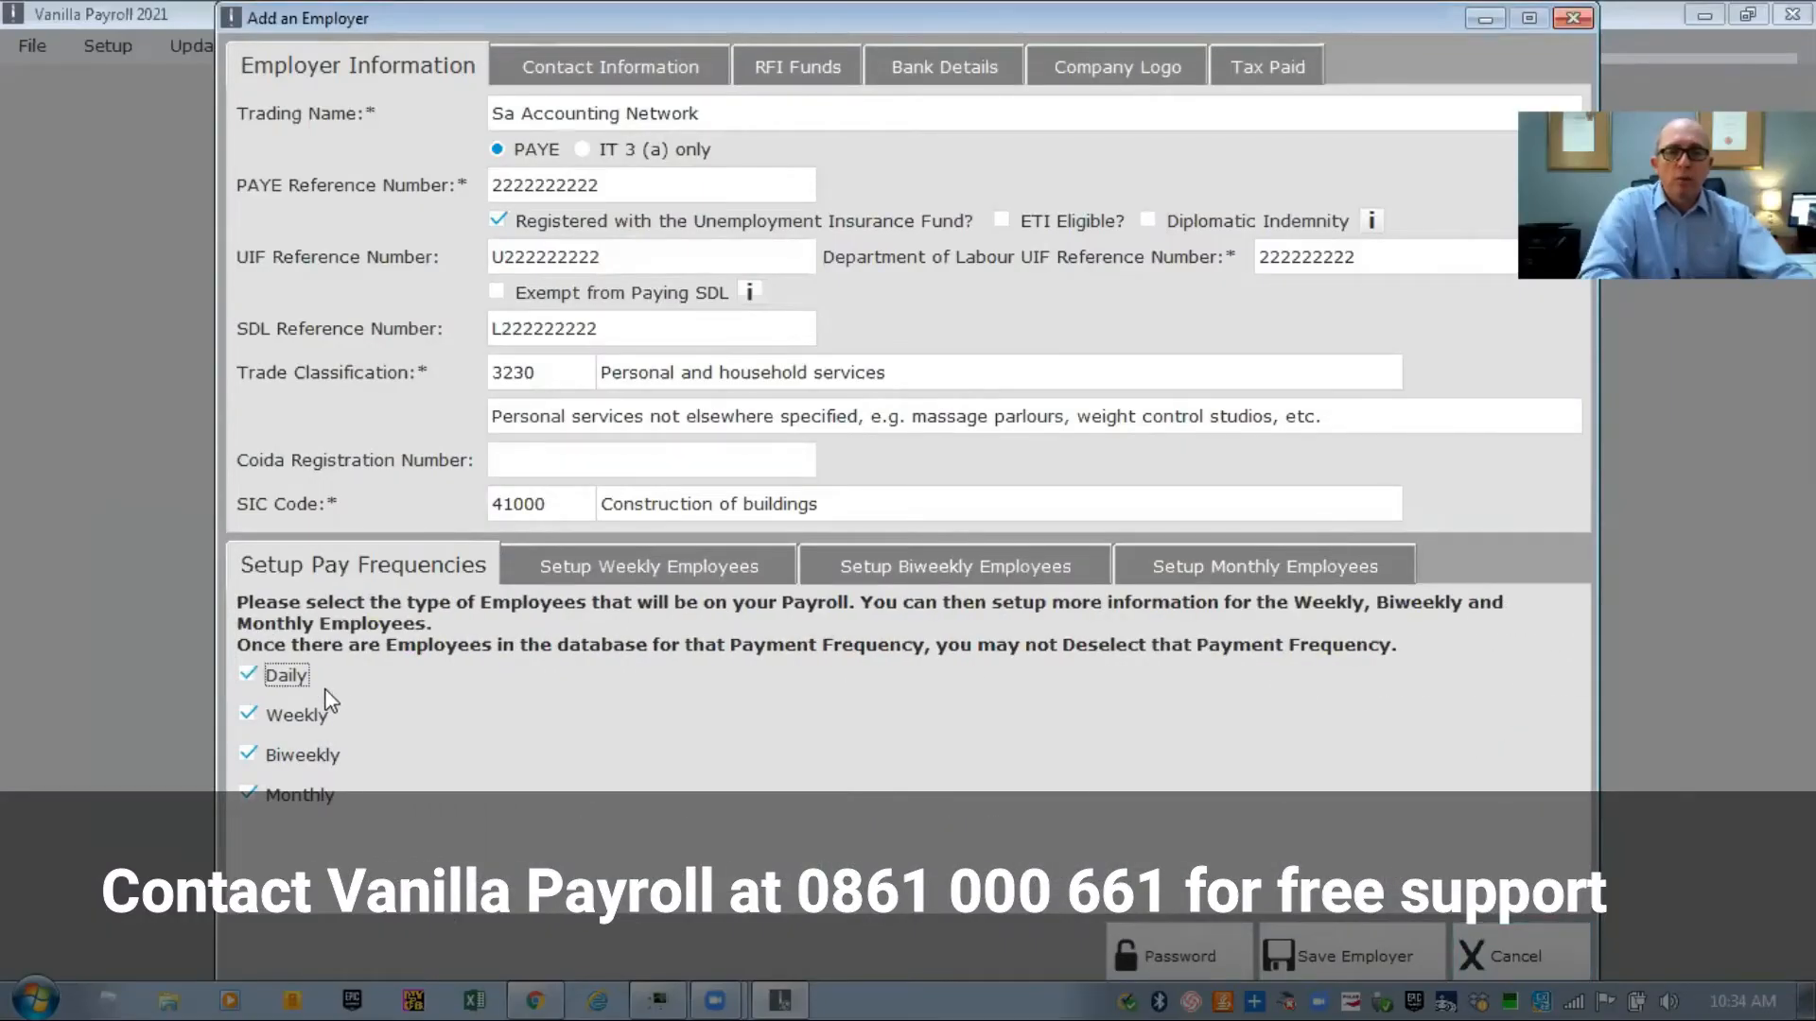
Untick Daily and Biweekly so only Weekly and Monthly pay remain, then go to Contact Information
click(243, 673)
click(241, 717)
click(239, 746)
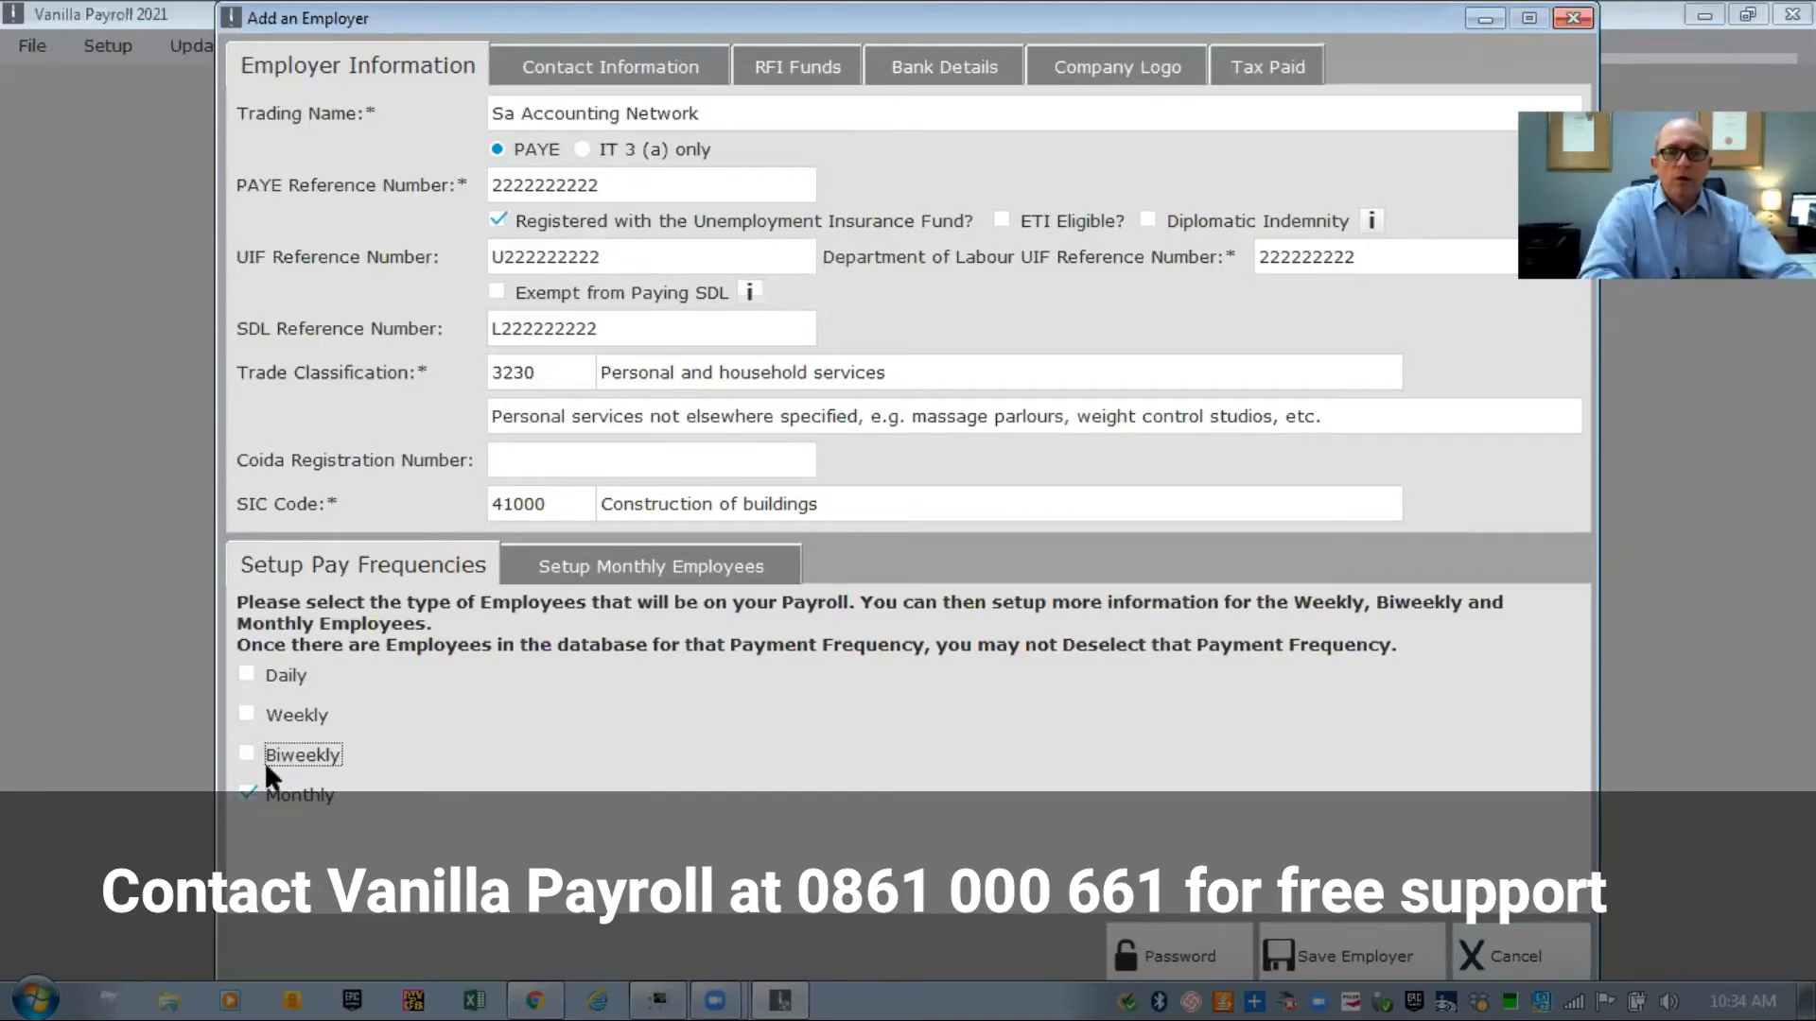
click(246, 715)
click(247, 794)
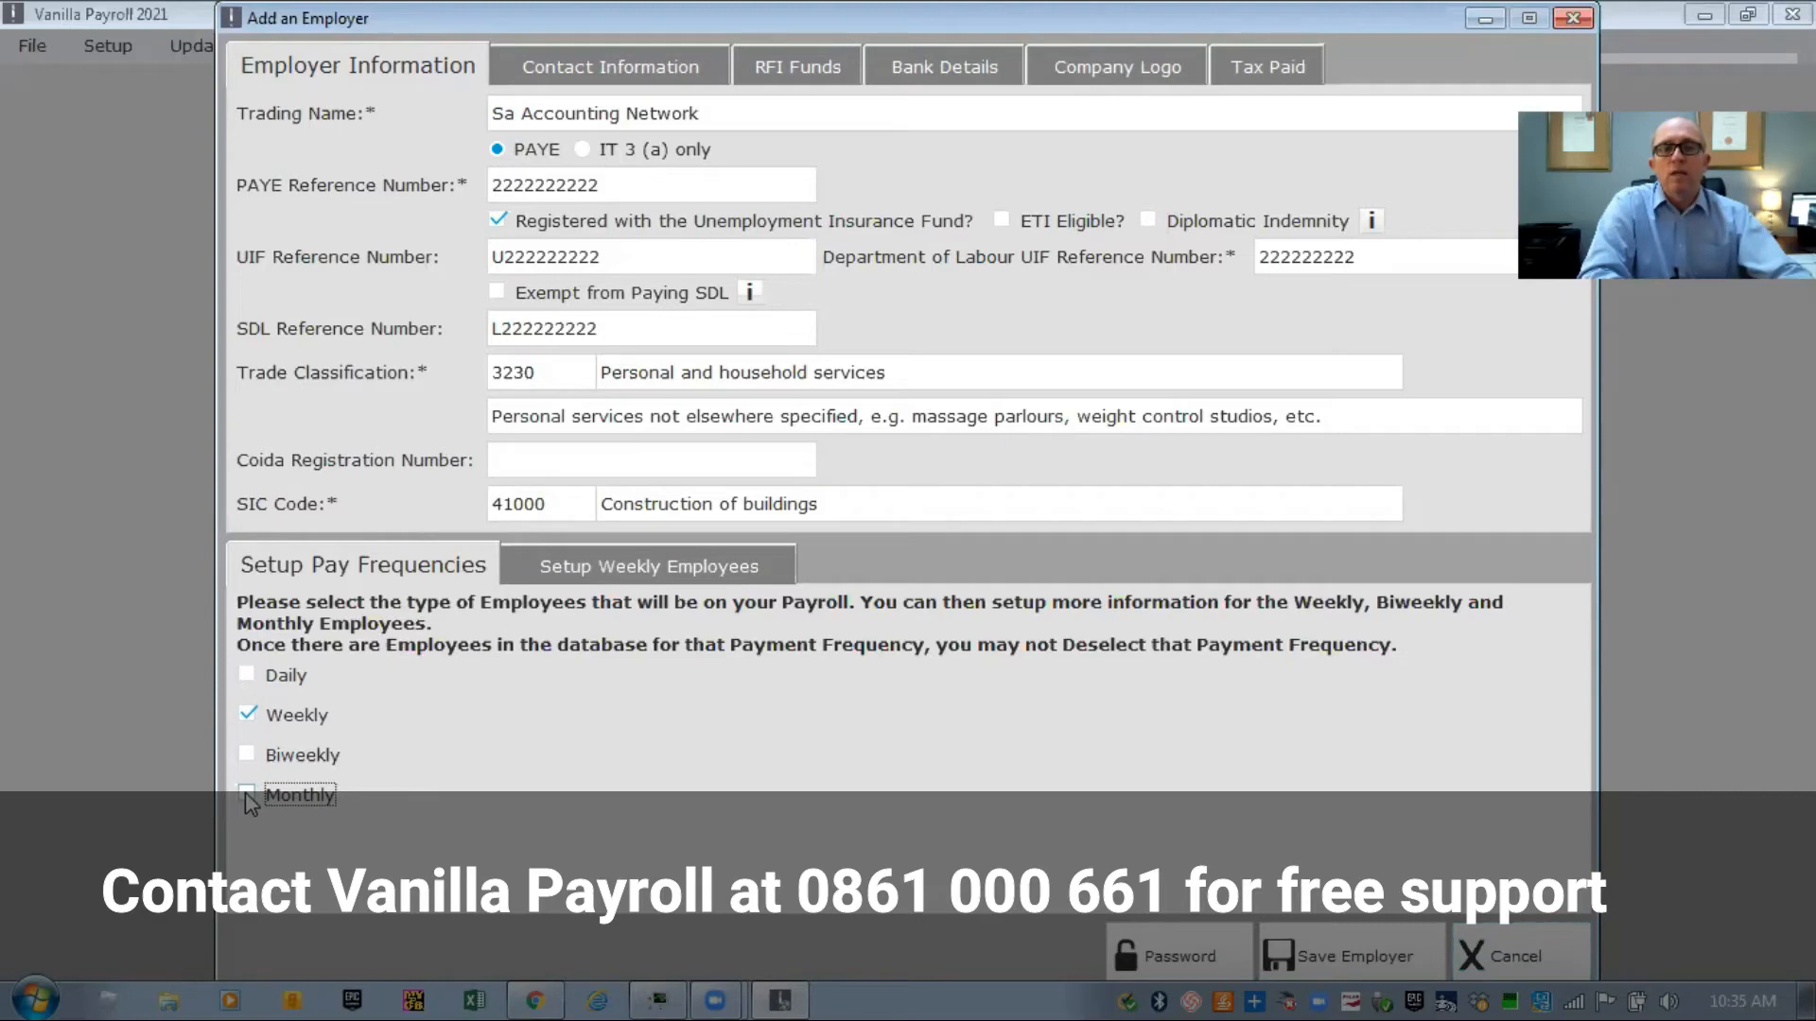
click(247, 794)
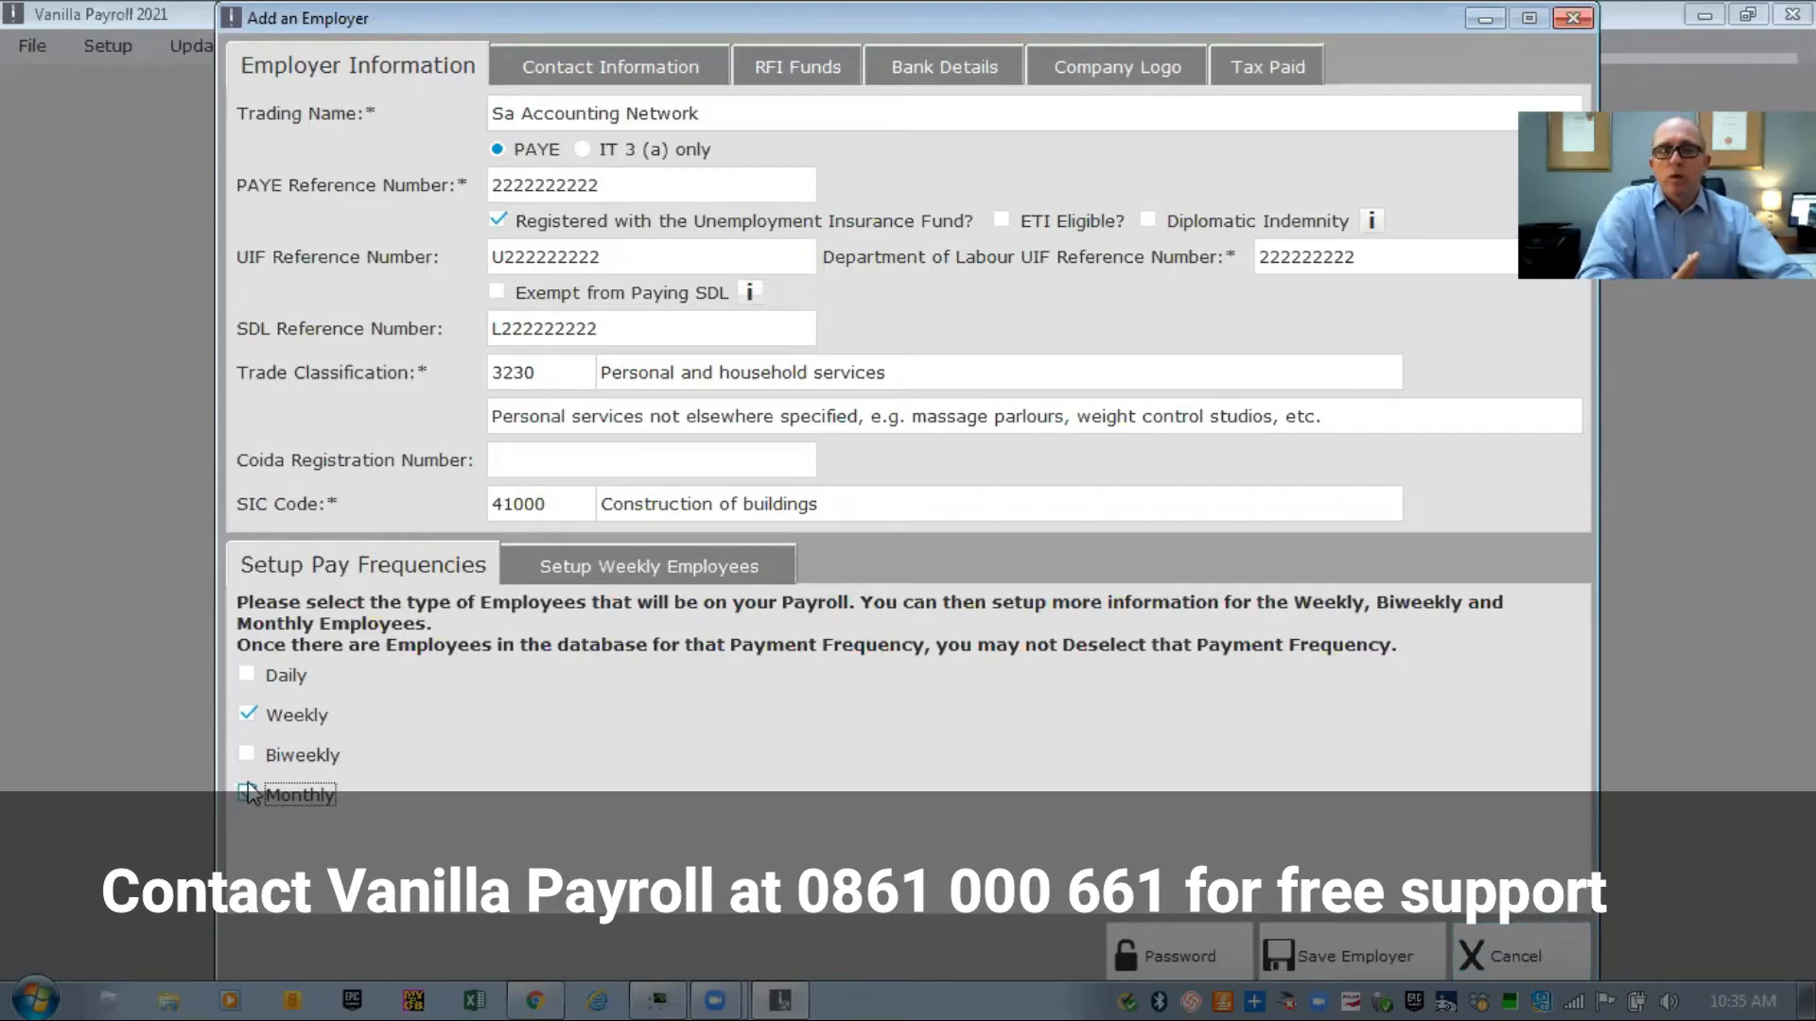
click(553, 79)
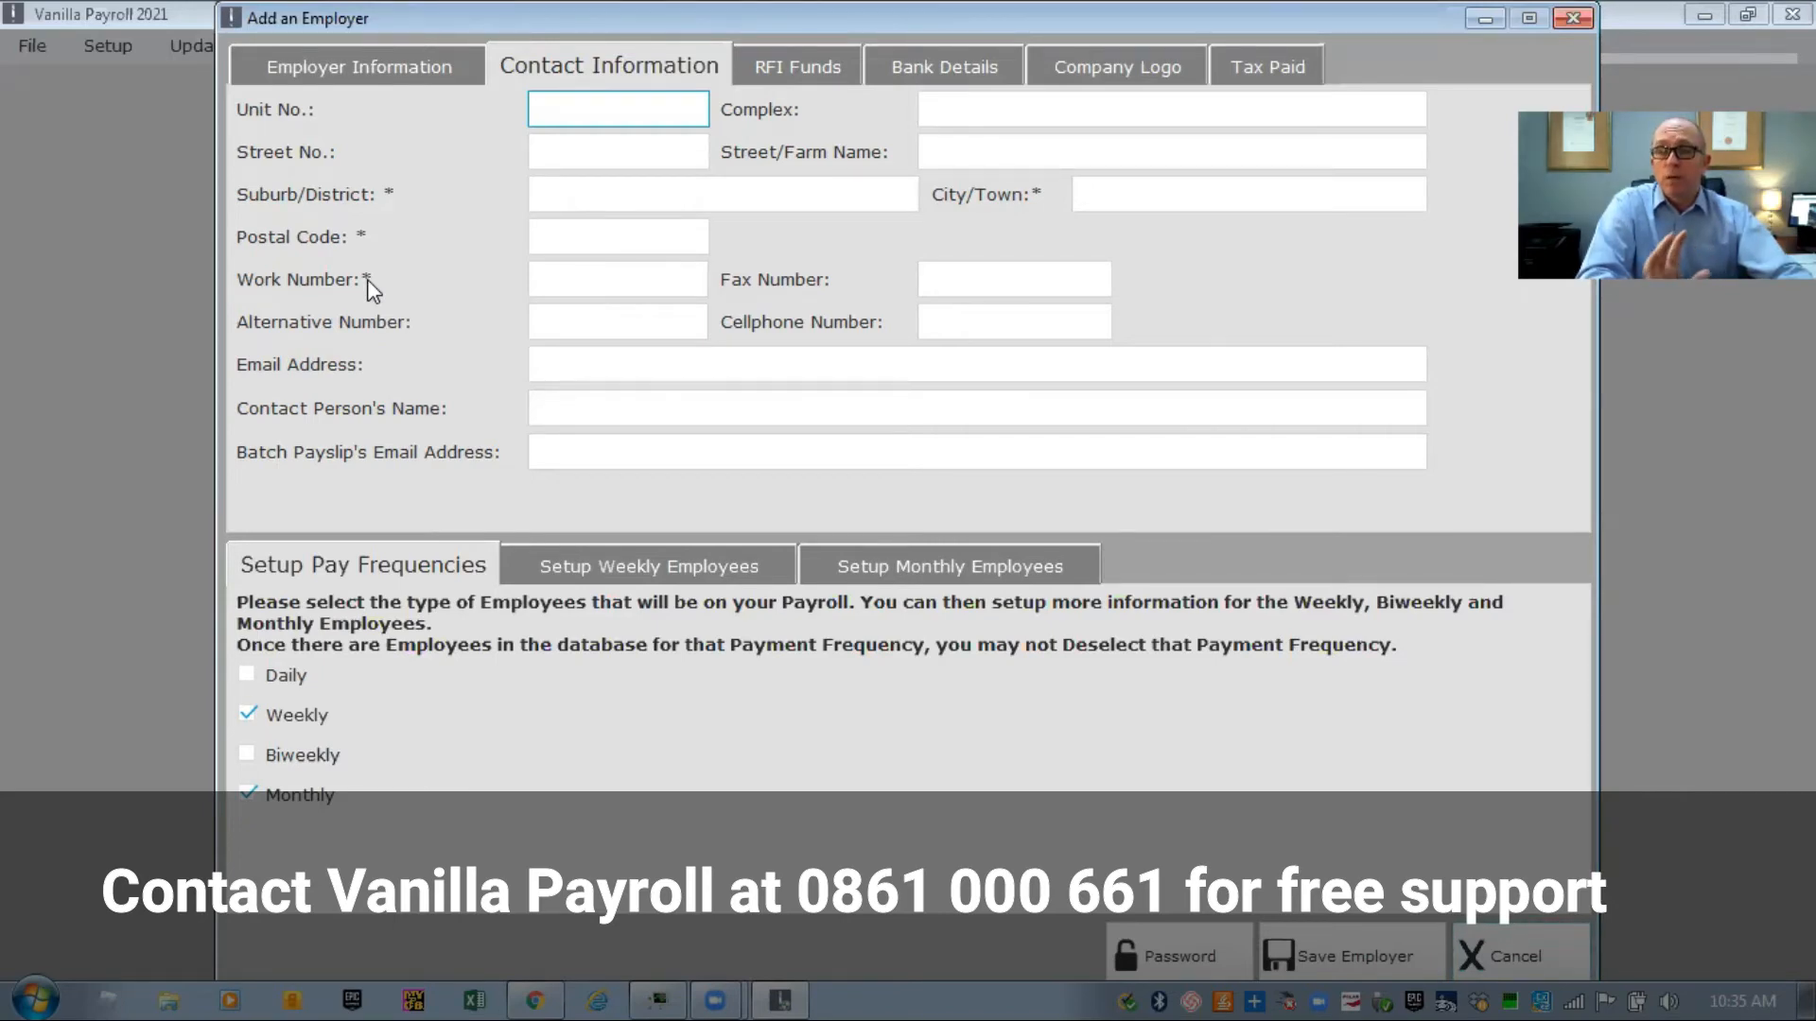
Enter the employer's street number, street name, suburb and city
click(579, 156)
key(Tab)
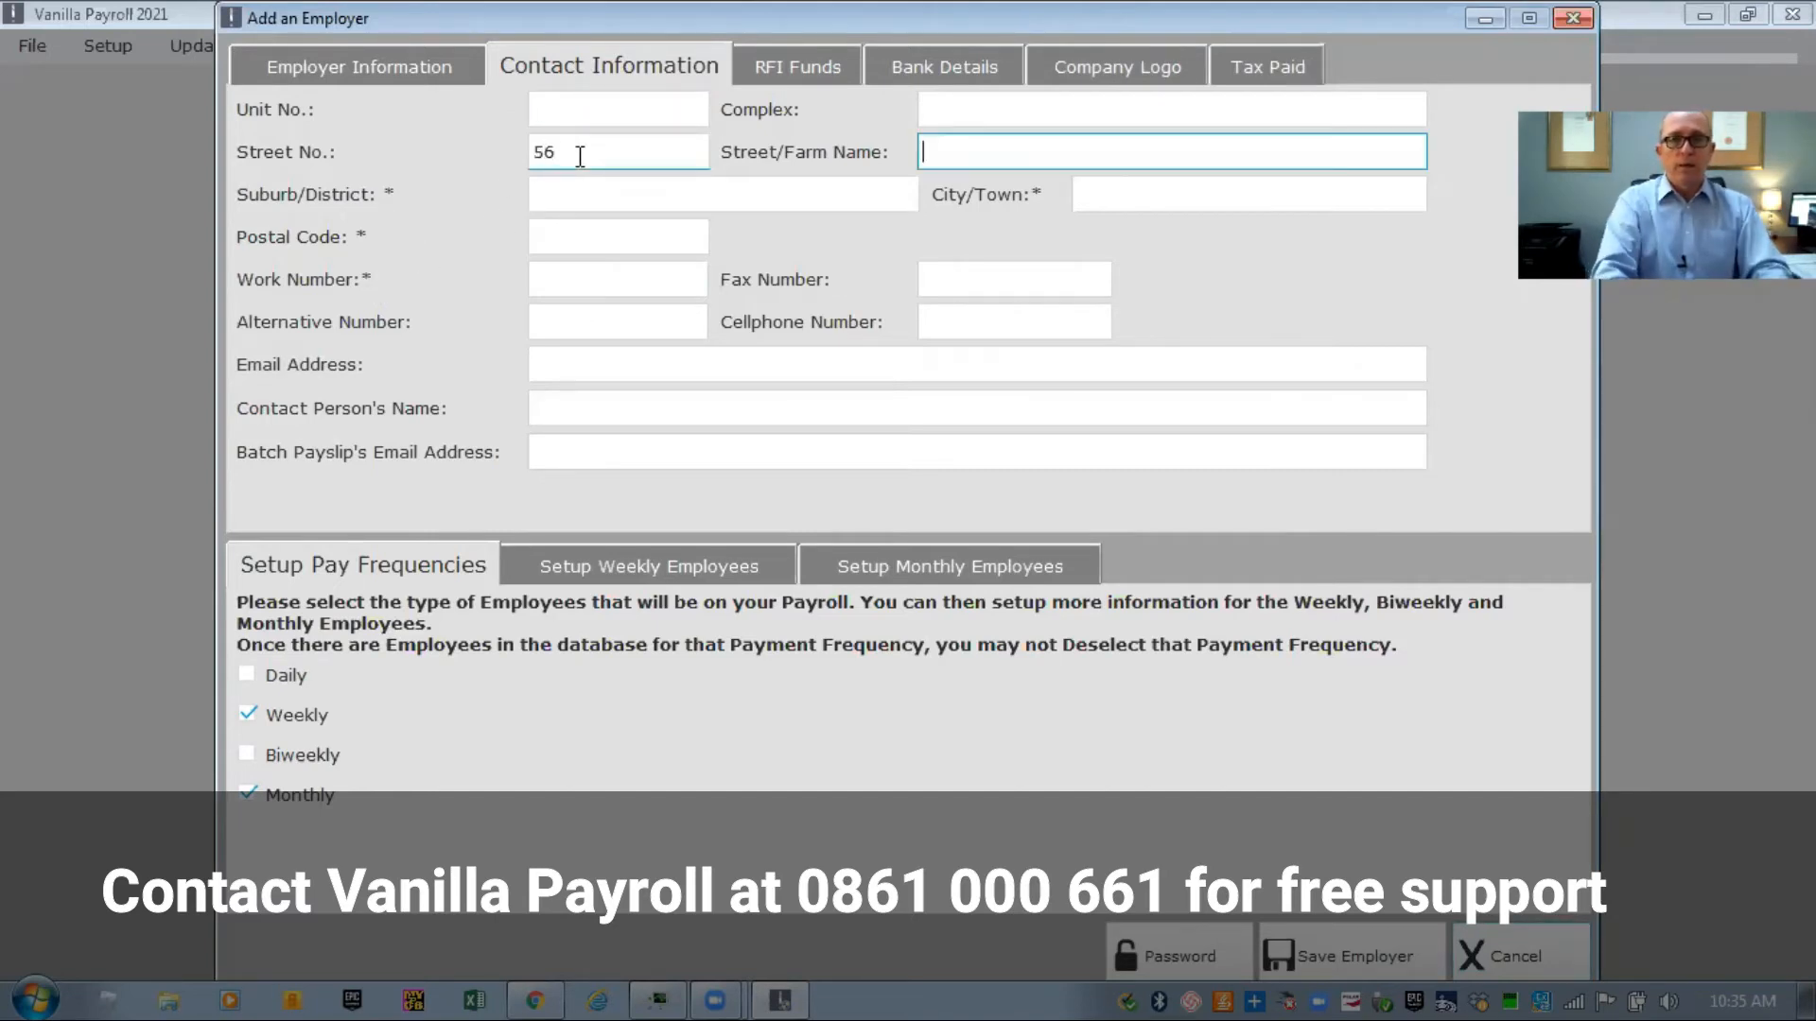
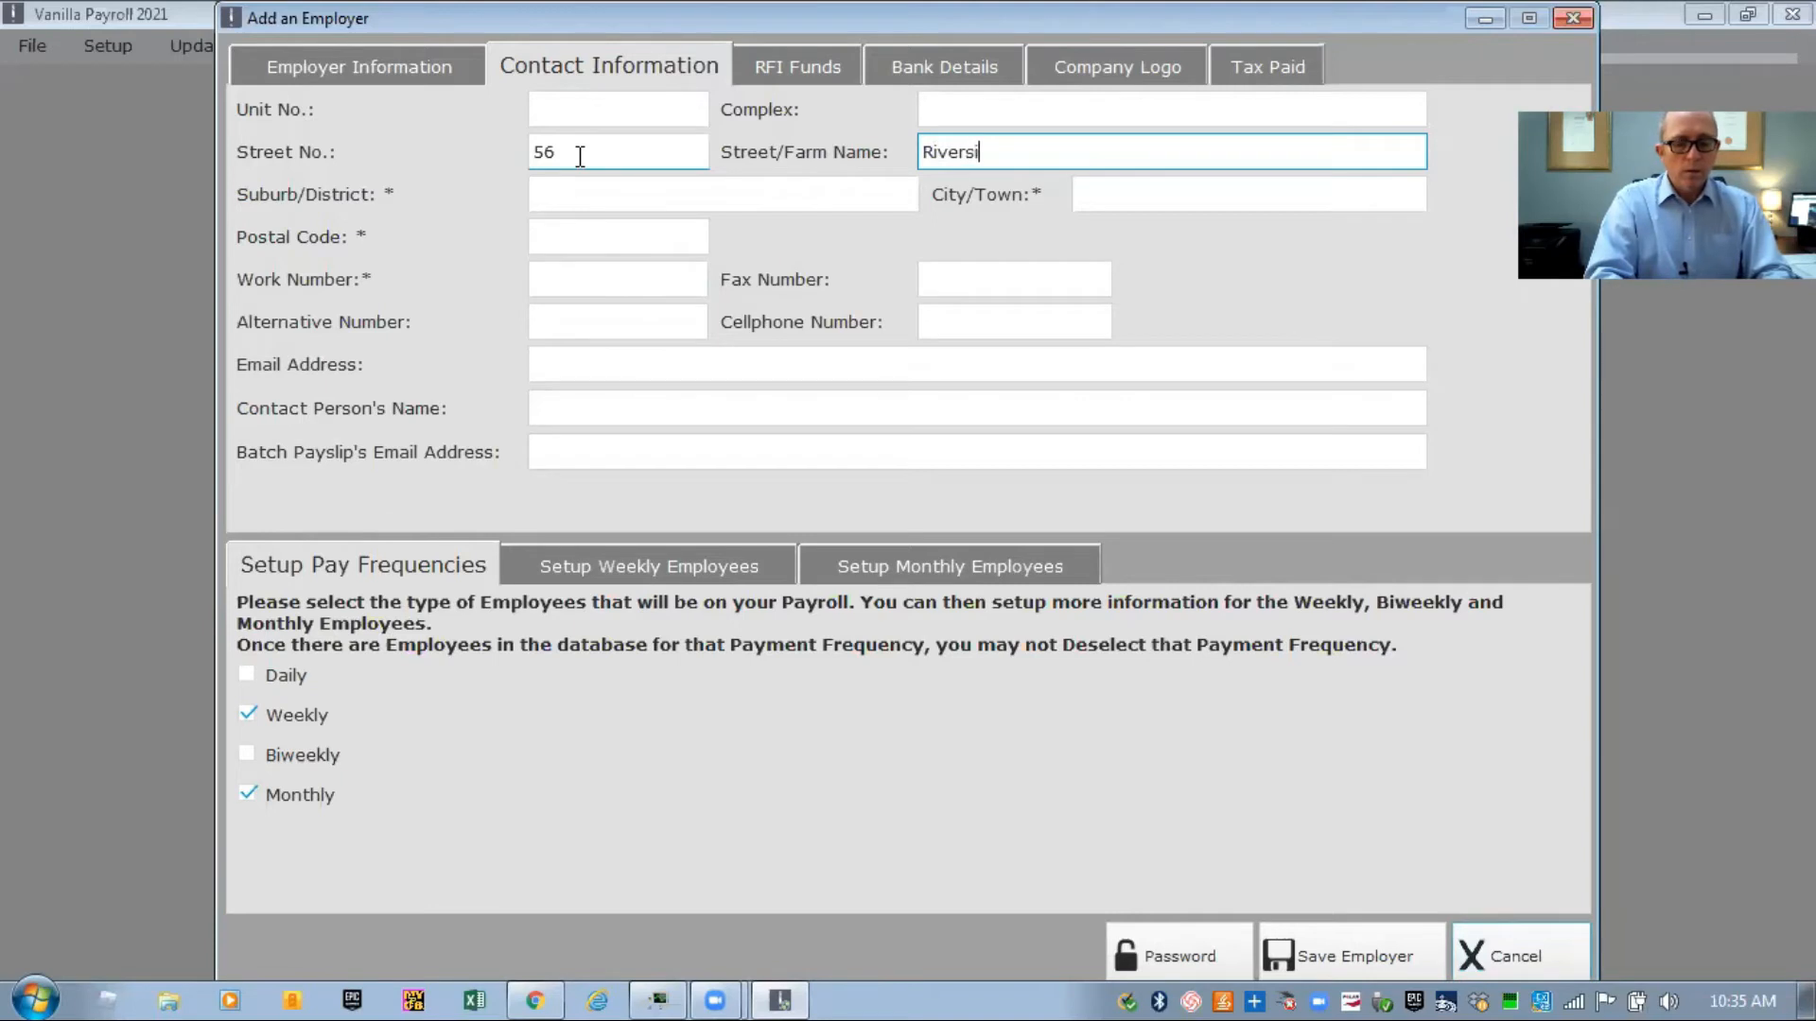
key(Tab)
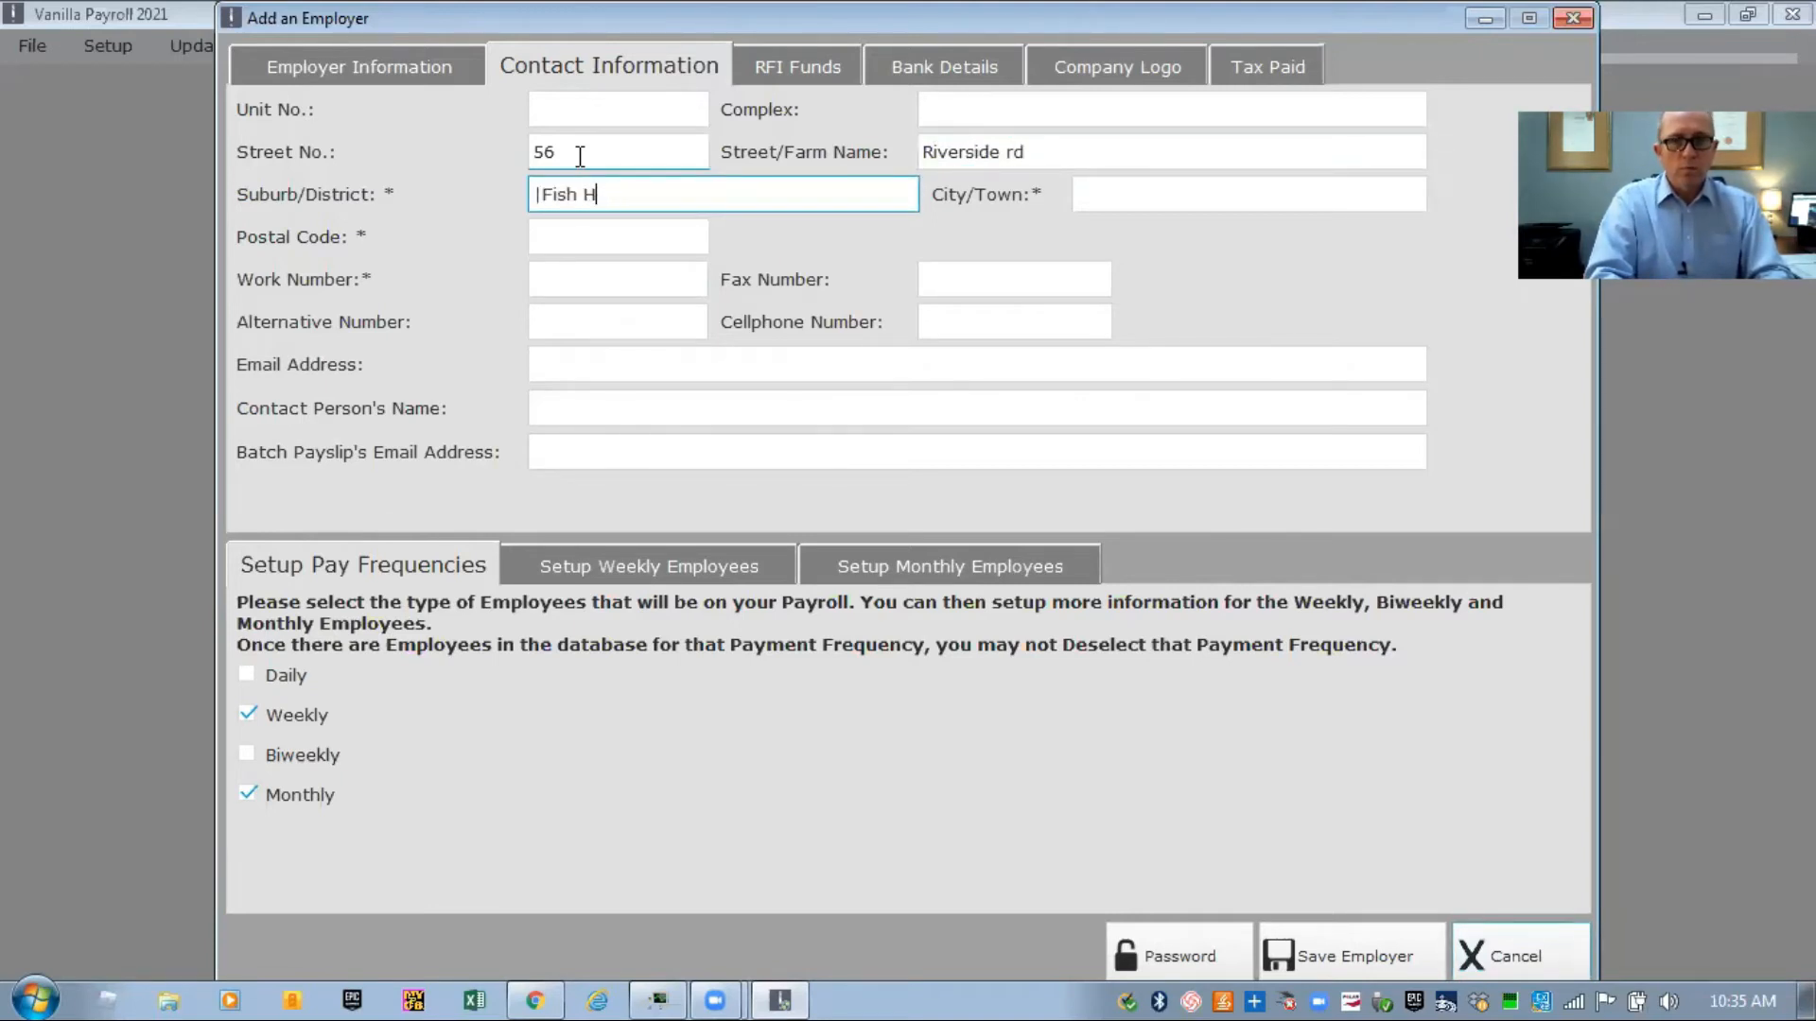
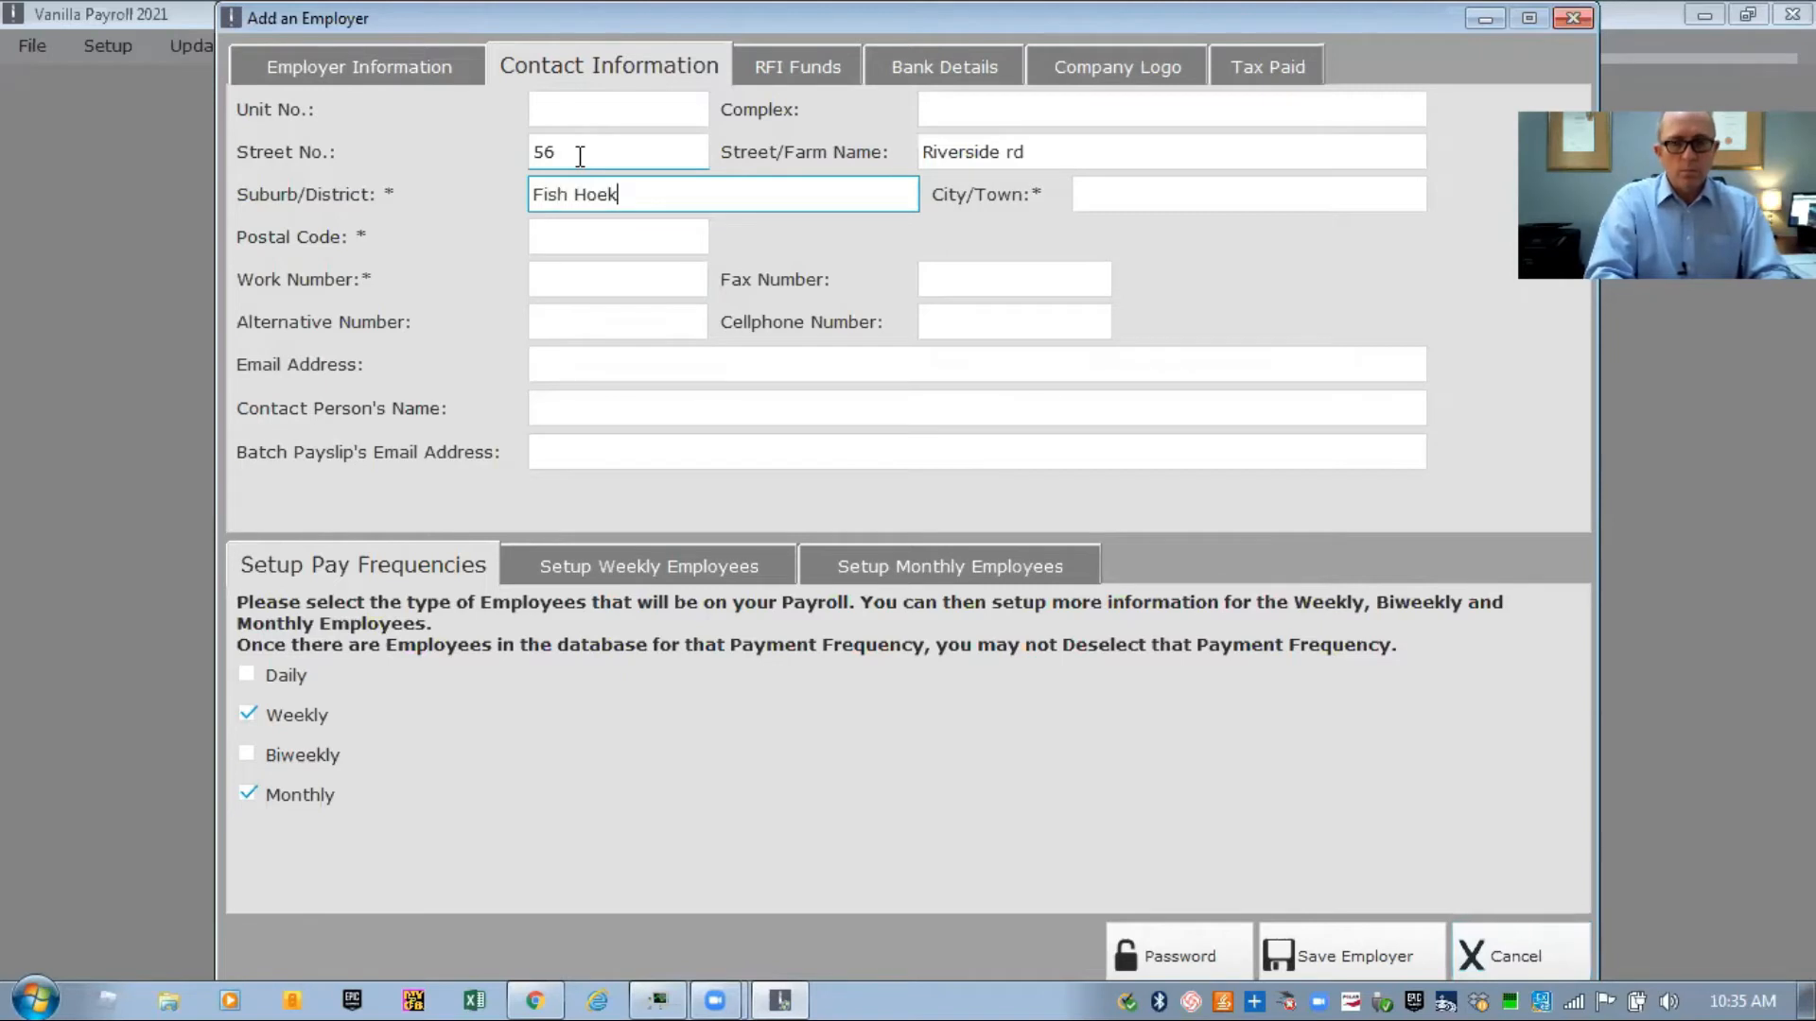
key(Tab)
key(Tab)
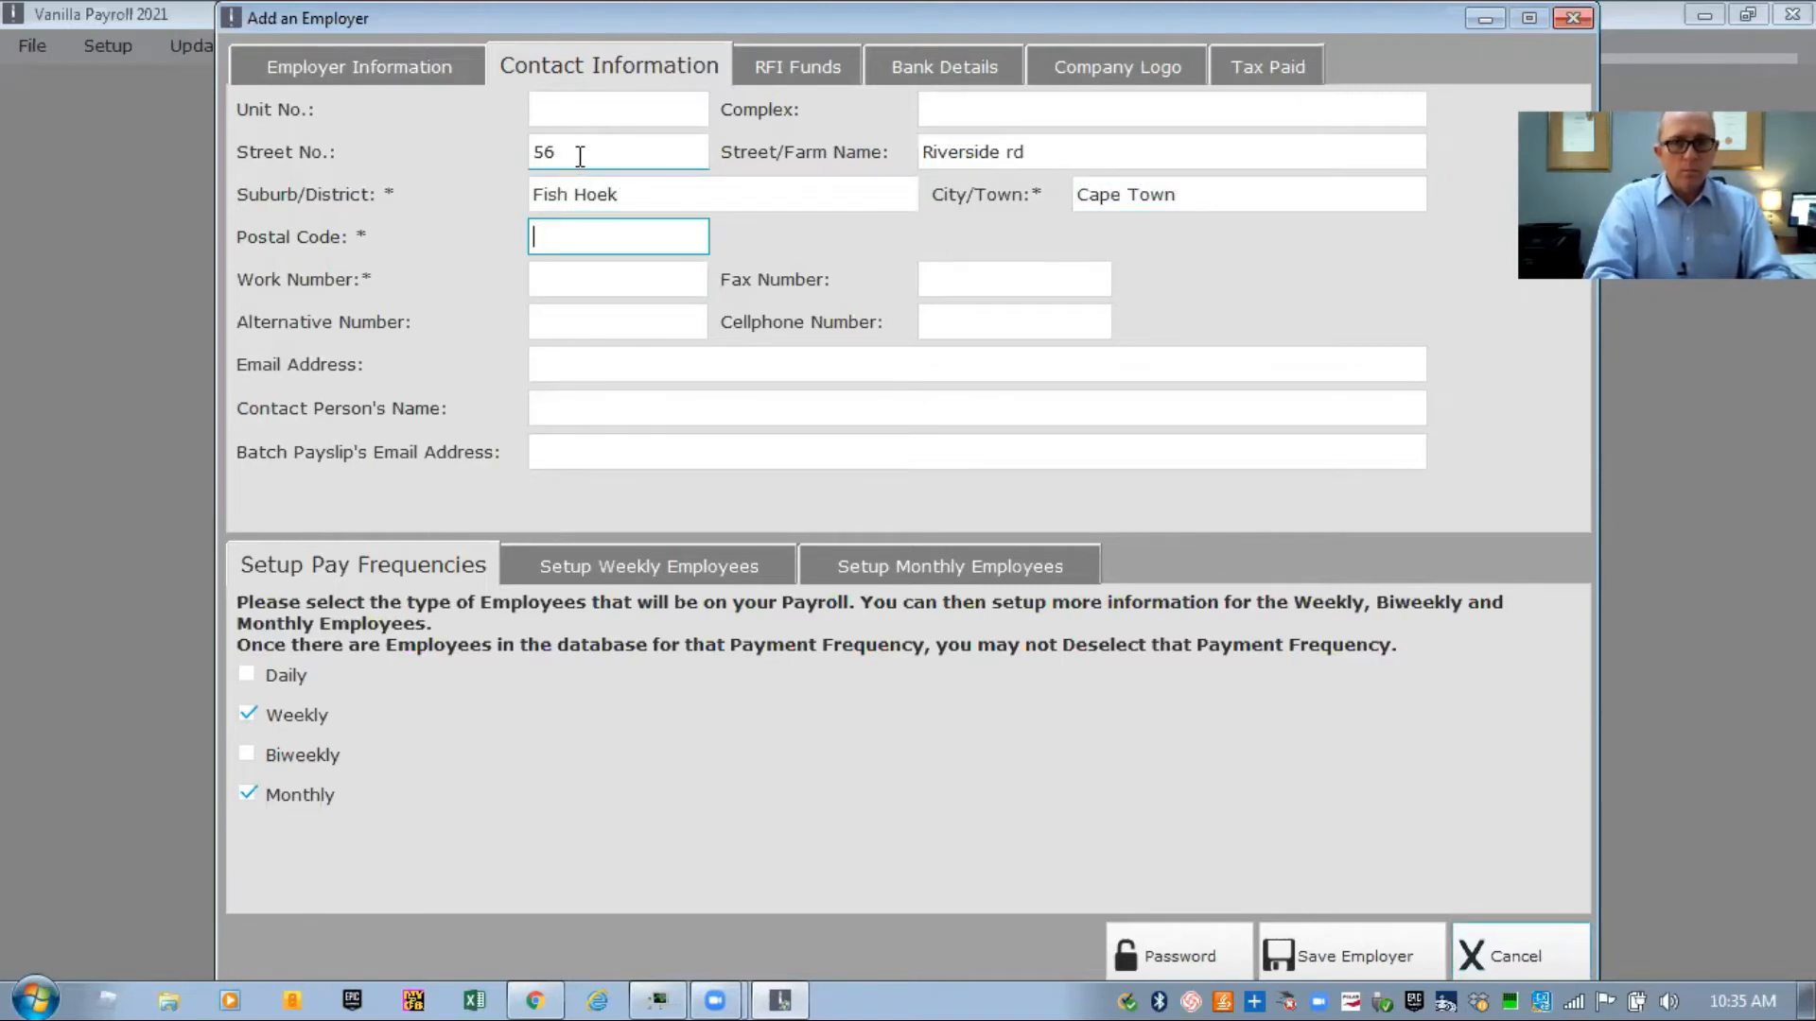
Enter the employer's postal code and work phone number, then step through the email and contact fields
text(7975)
key(Tab)
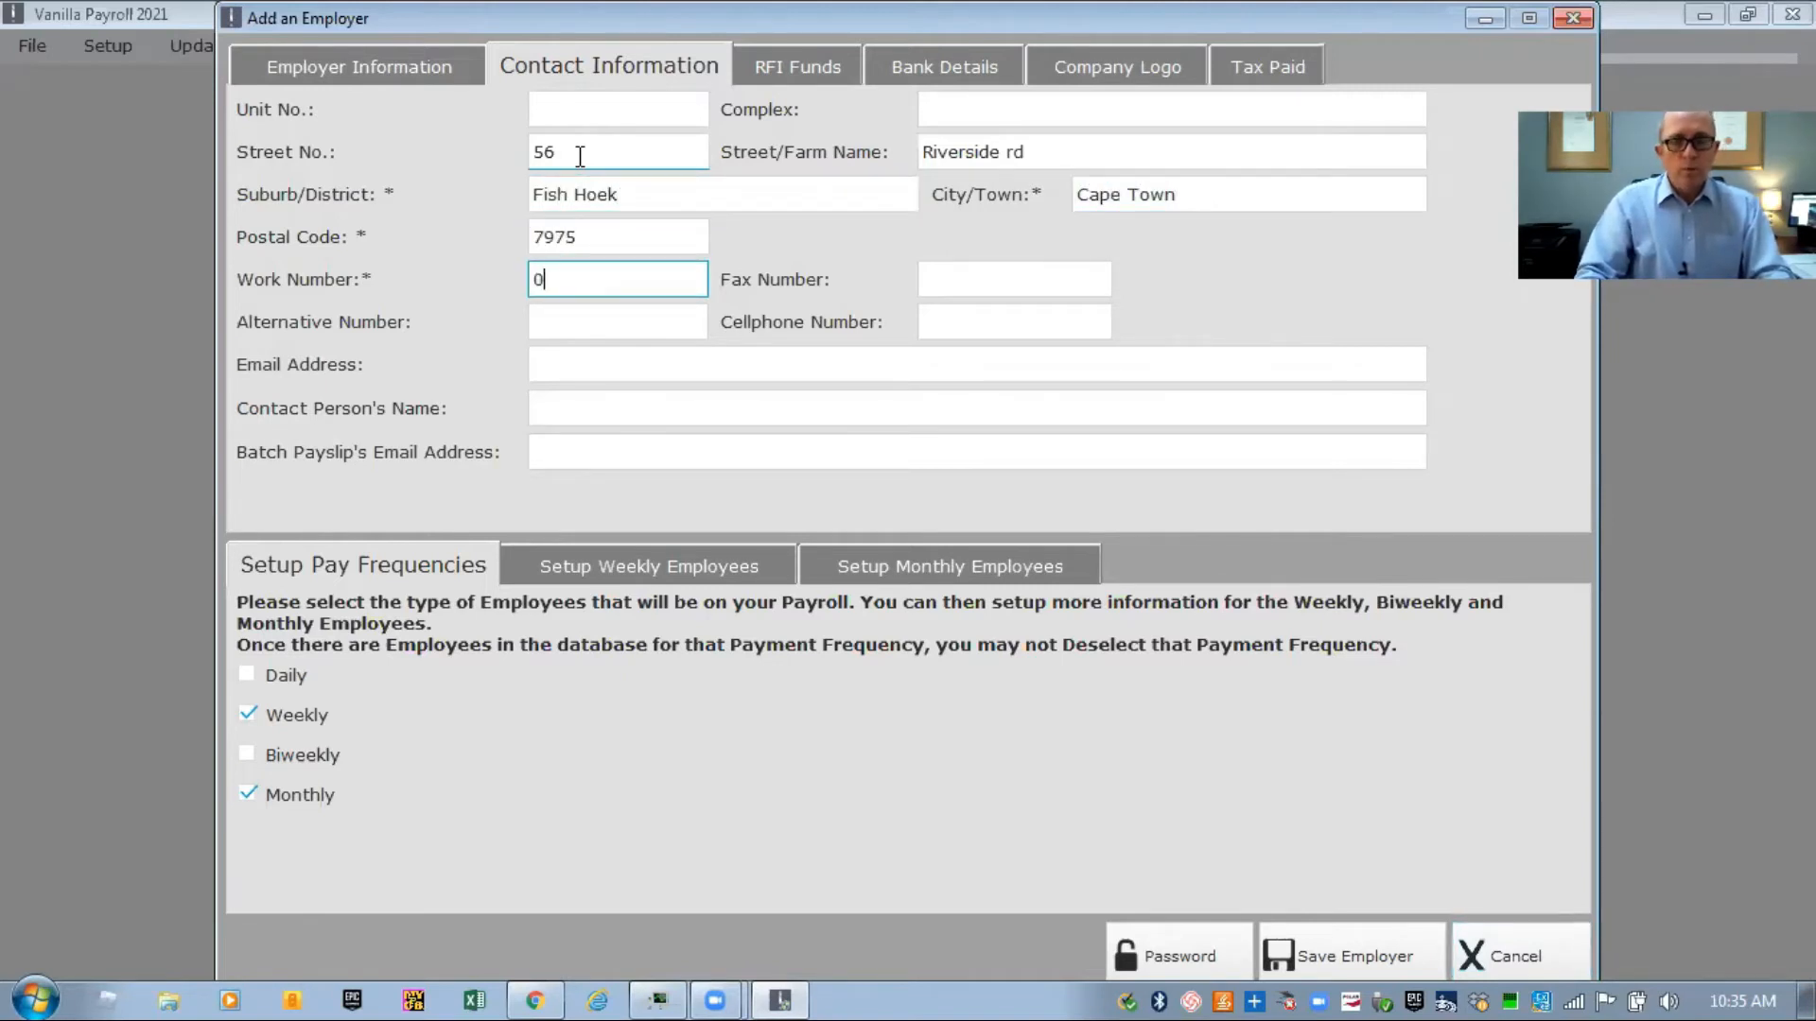
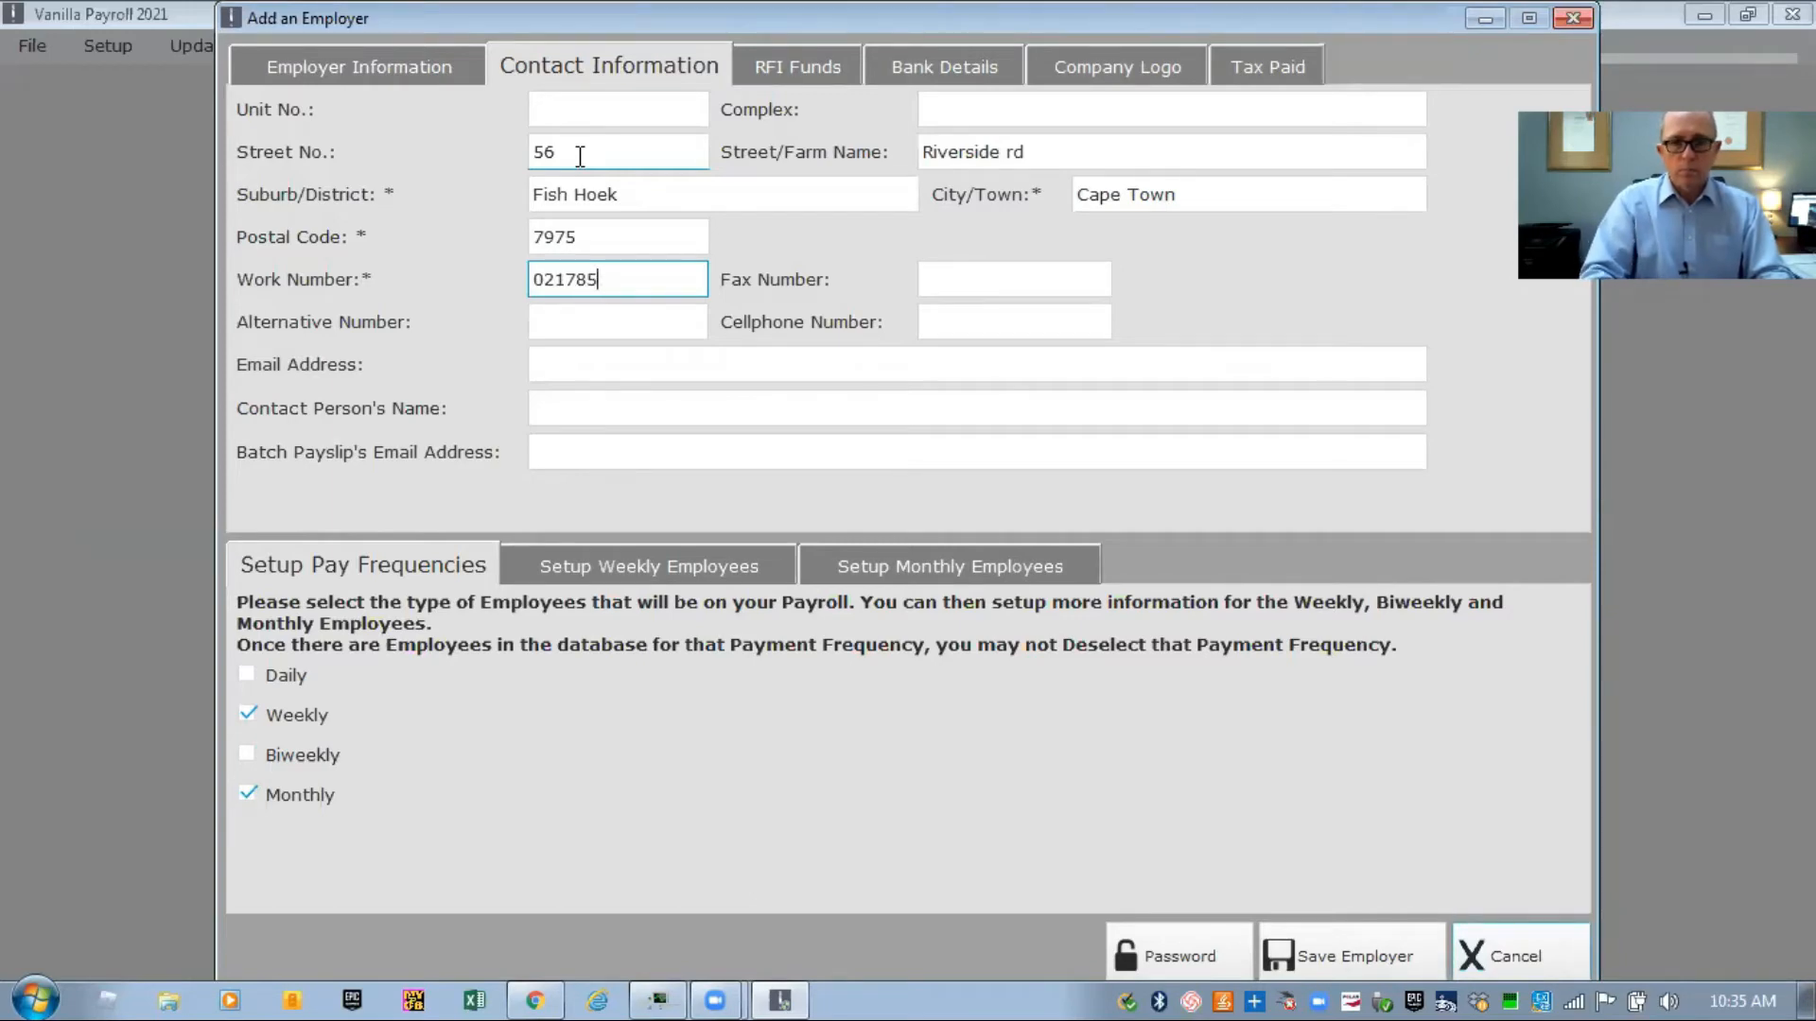
key(Tab)
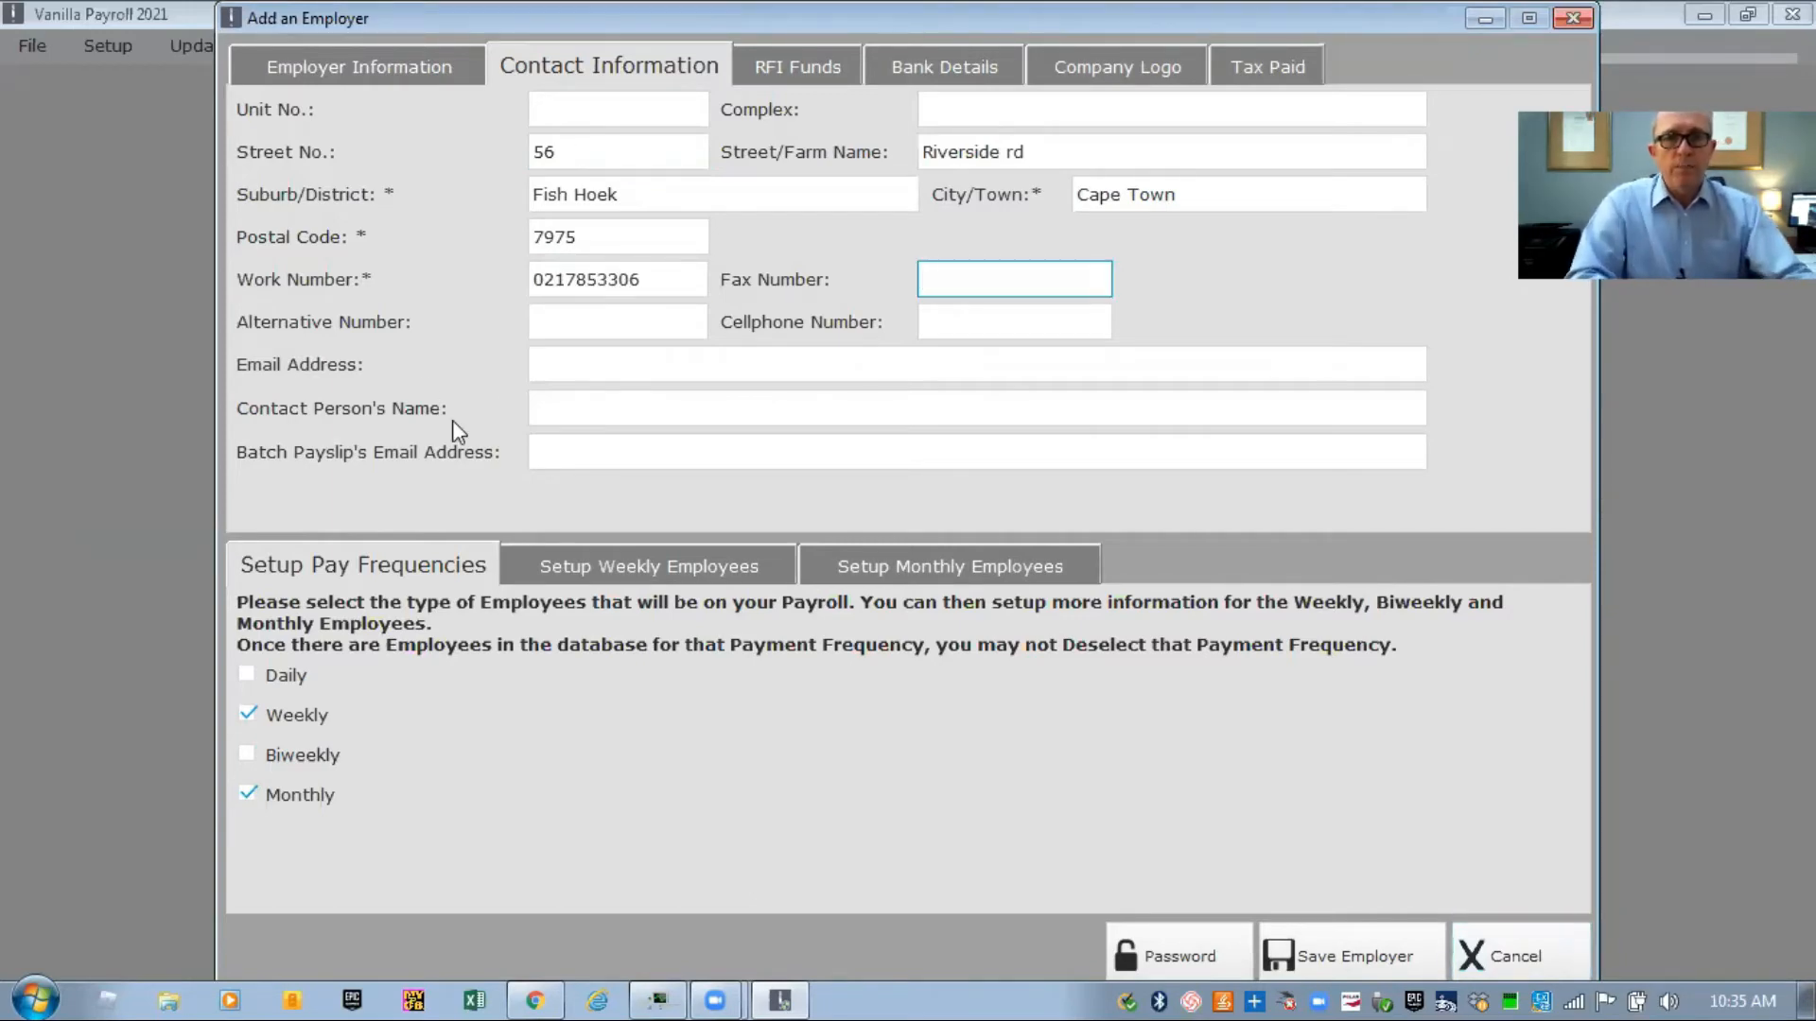
click(601, 375)
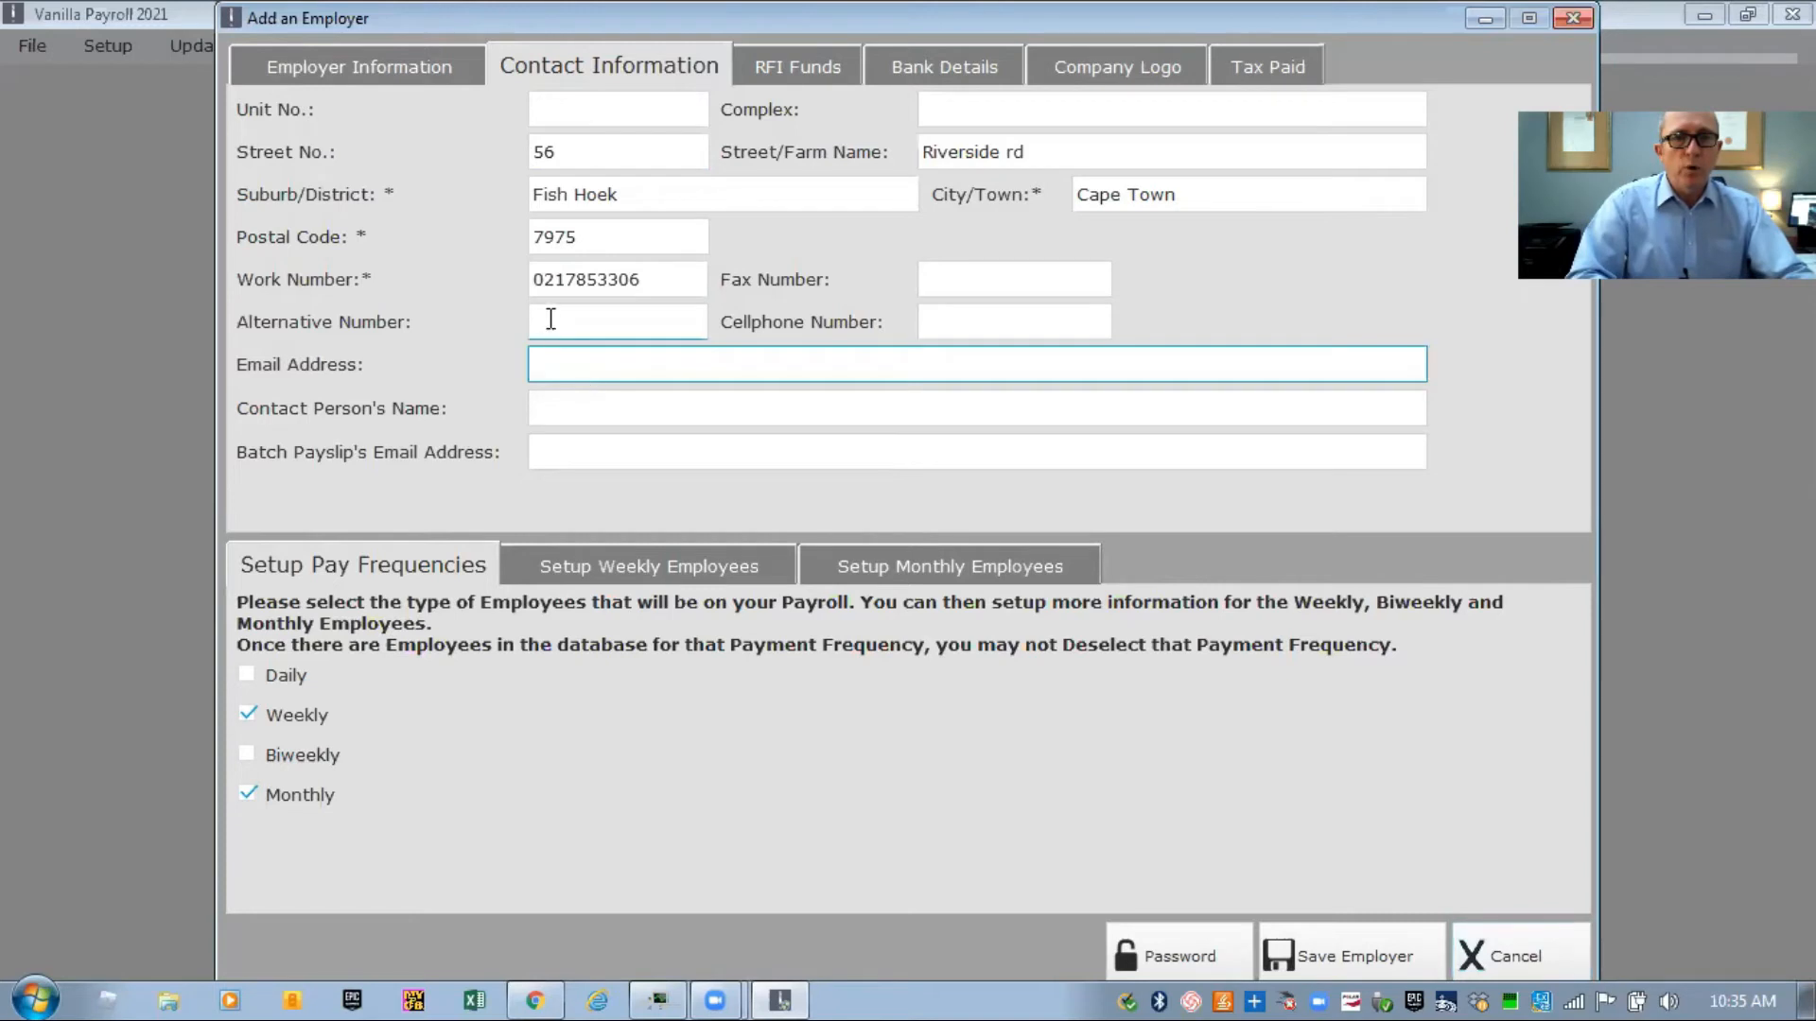
click(569, 405)
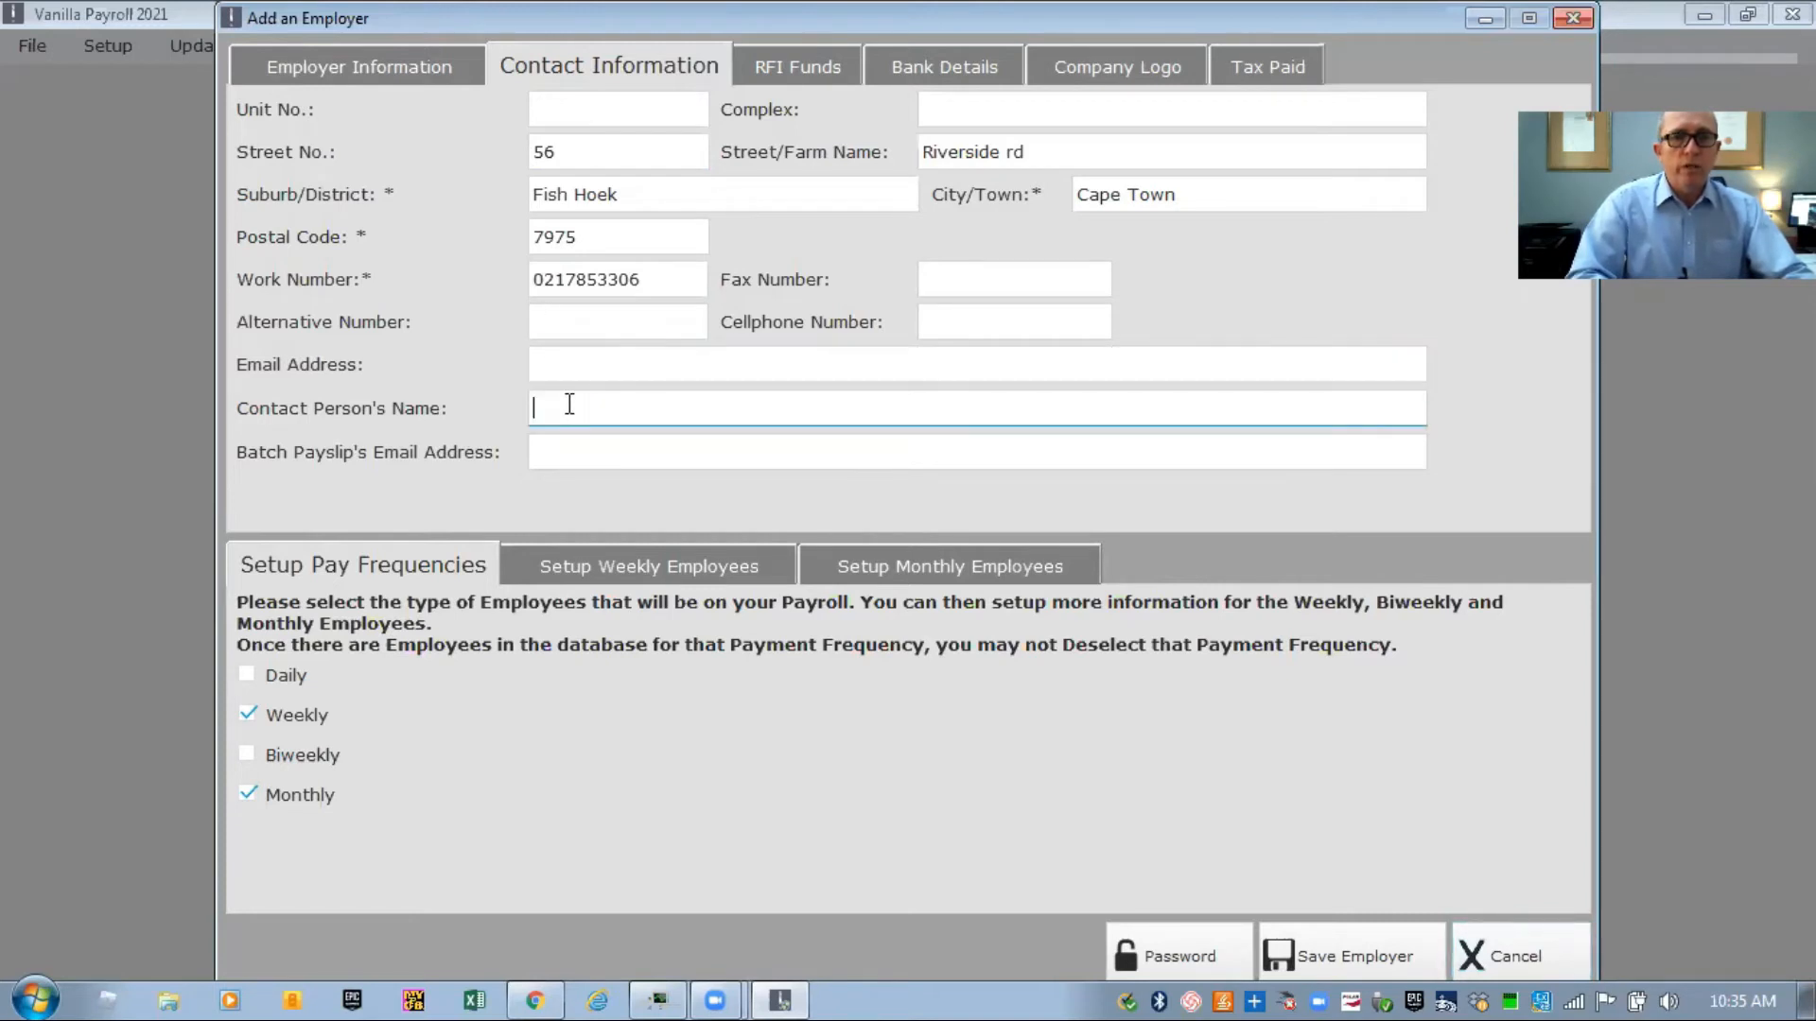
click(569, 405)
click(590, 452)
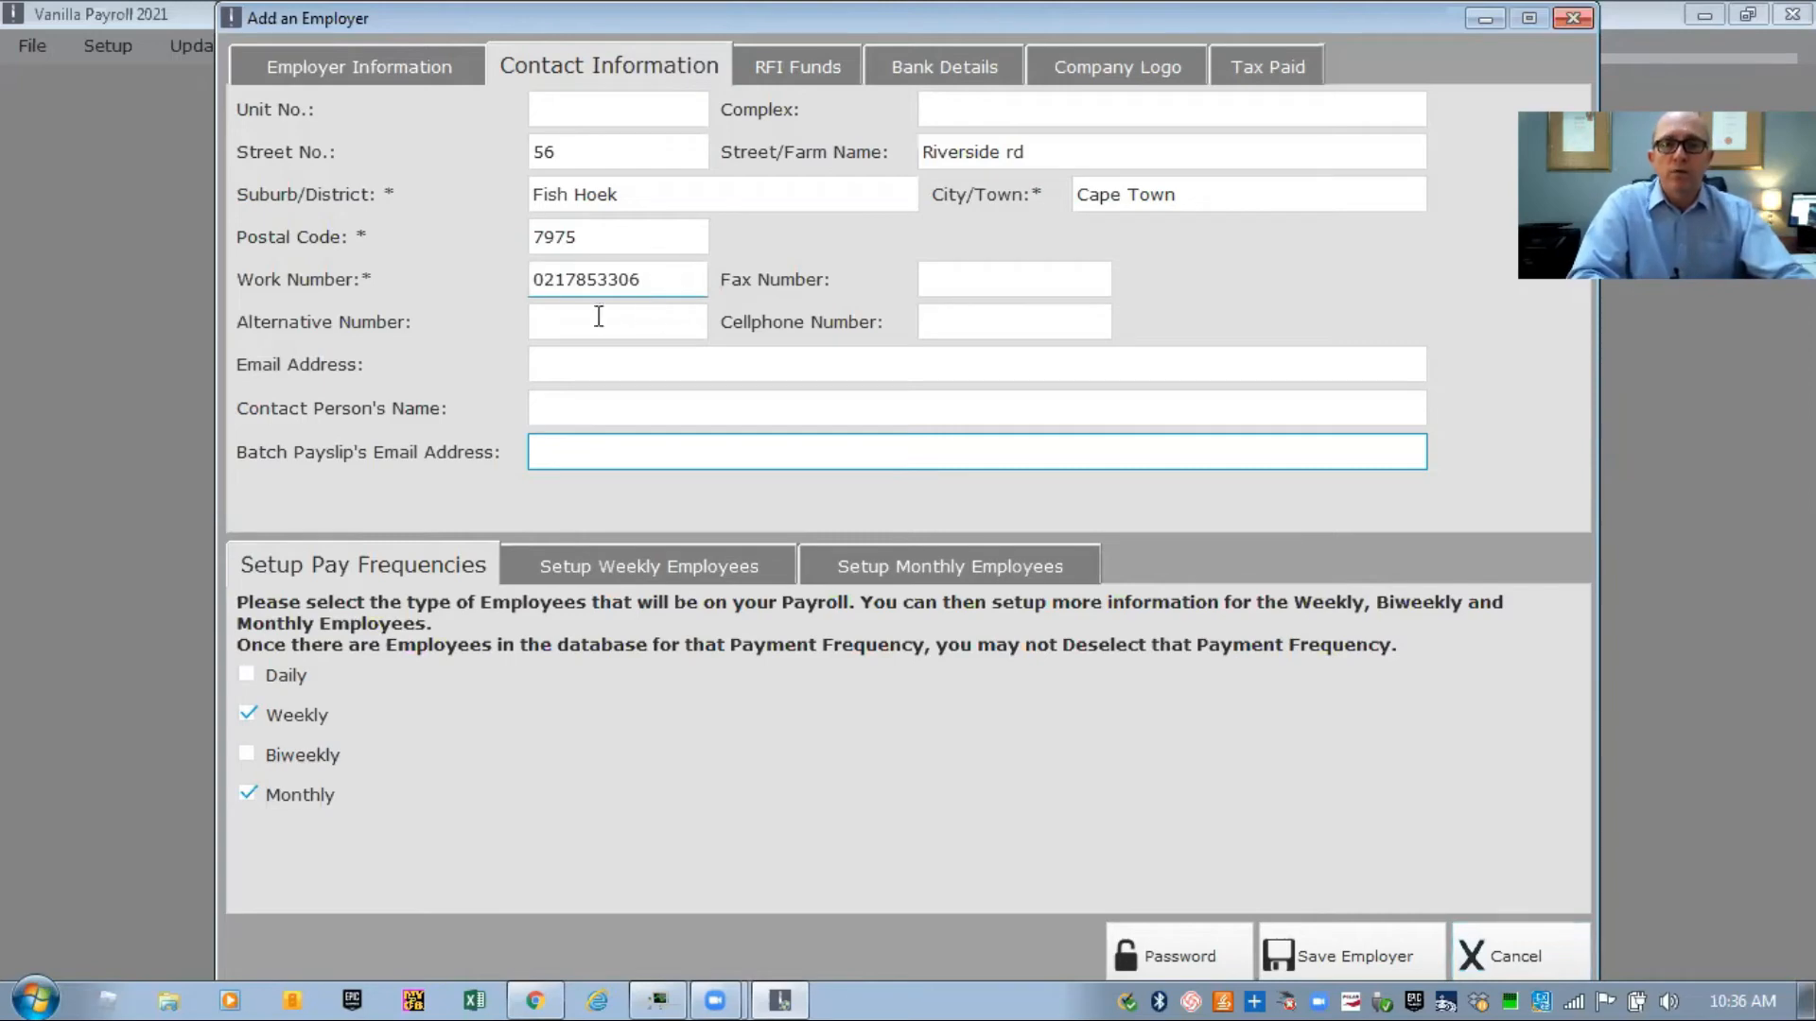
In Pension Fund settings, try the percentage, amount and fund category options, then choose No Pension Fund
click(785, 68)
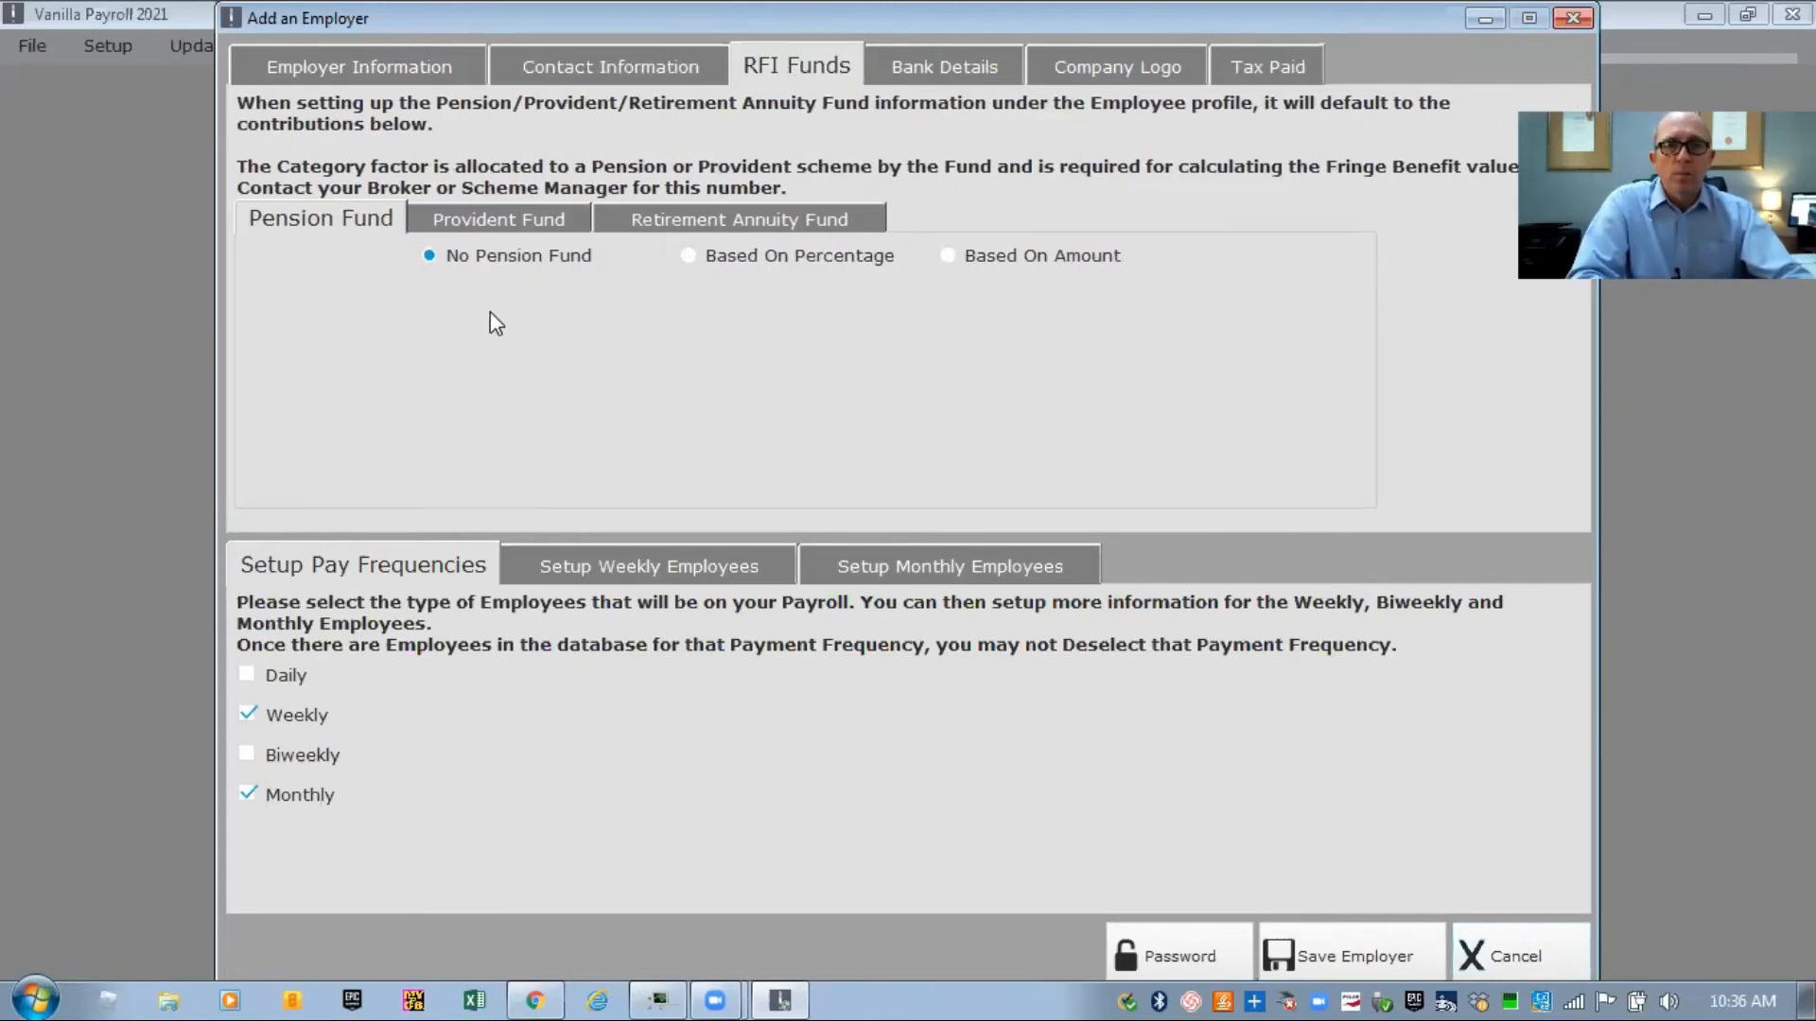
click(694, 259)
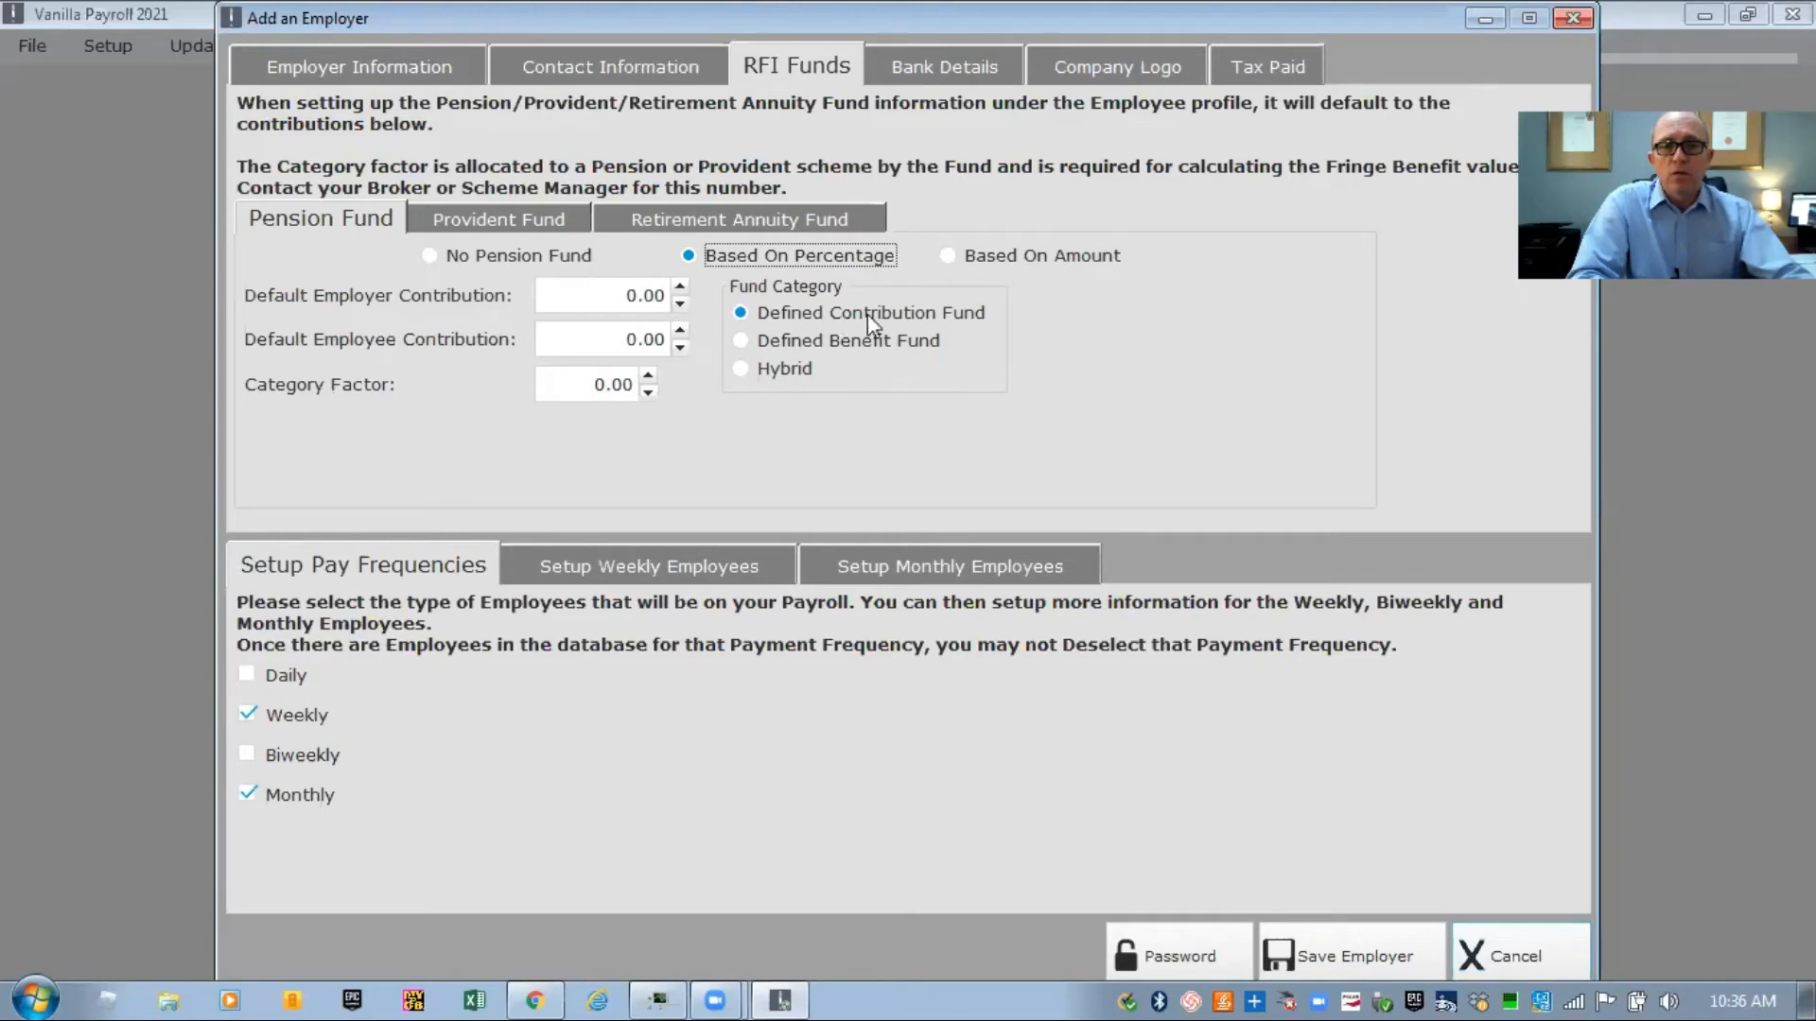
click(949, 256)
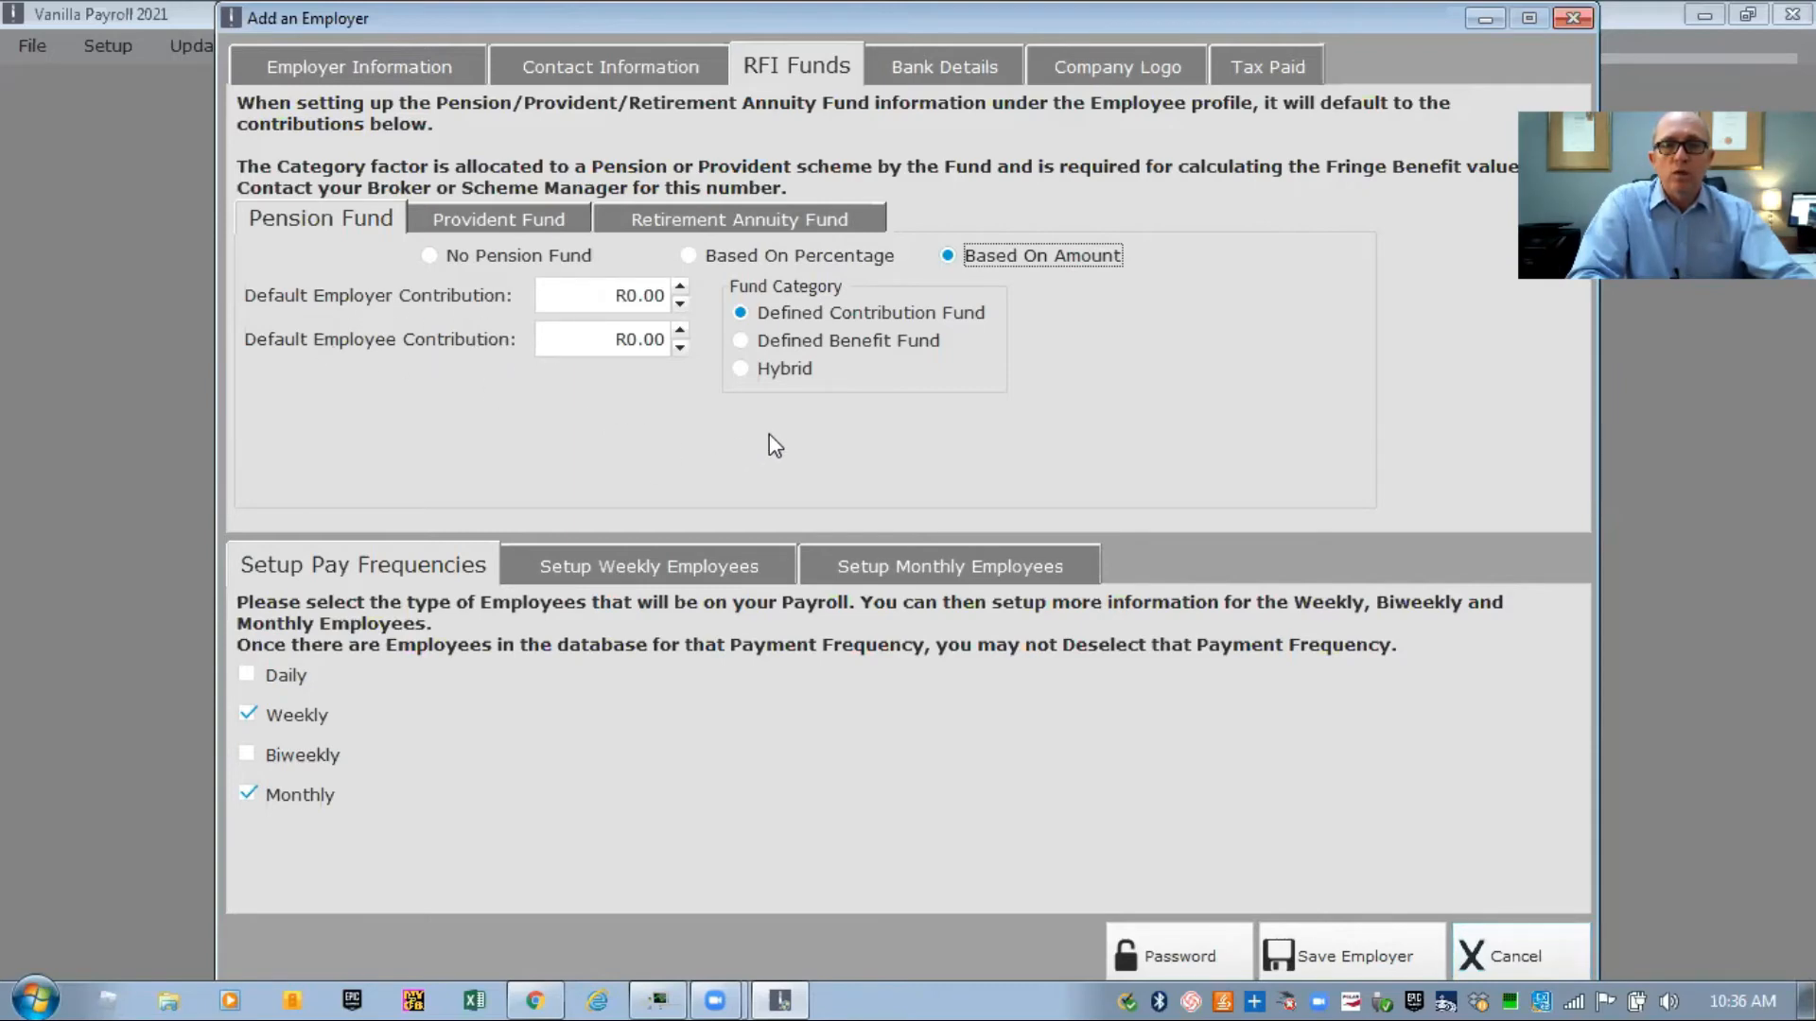
click(739, 338)
click(739, 368)
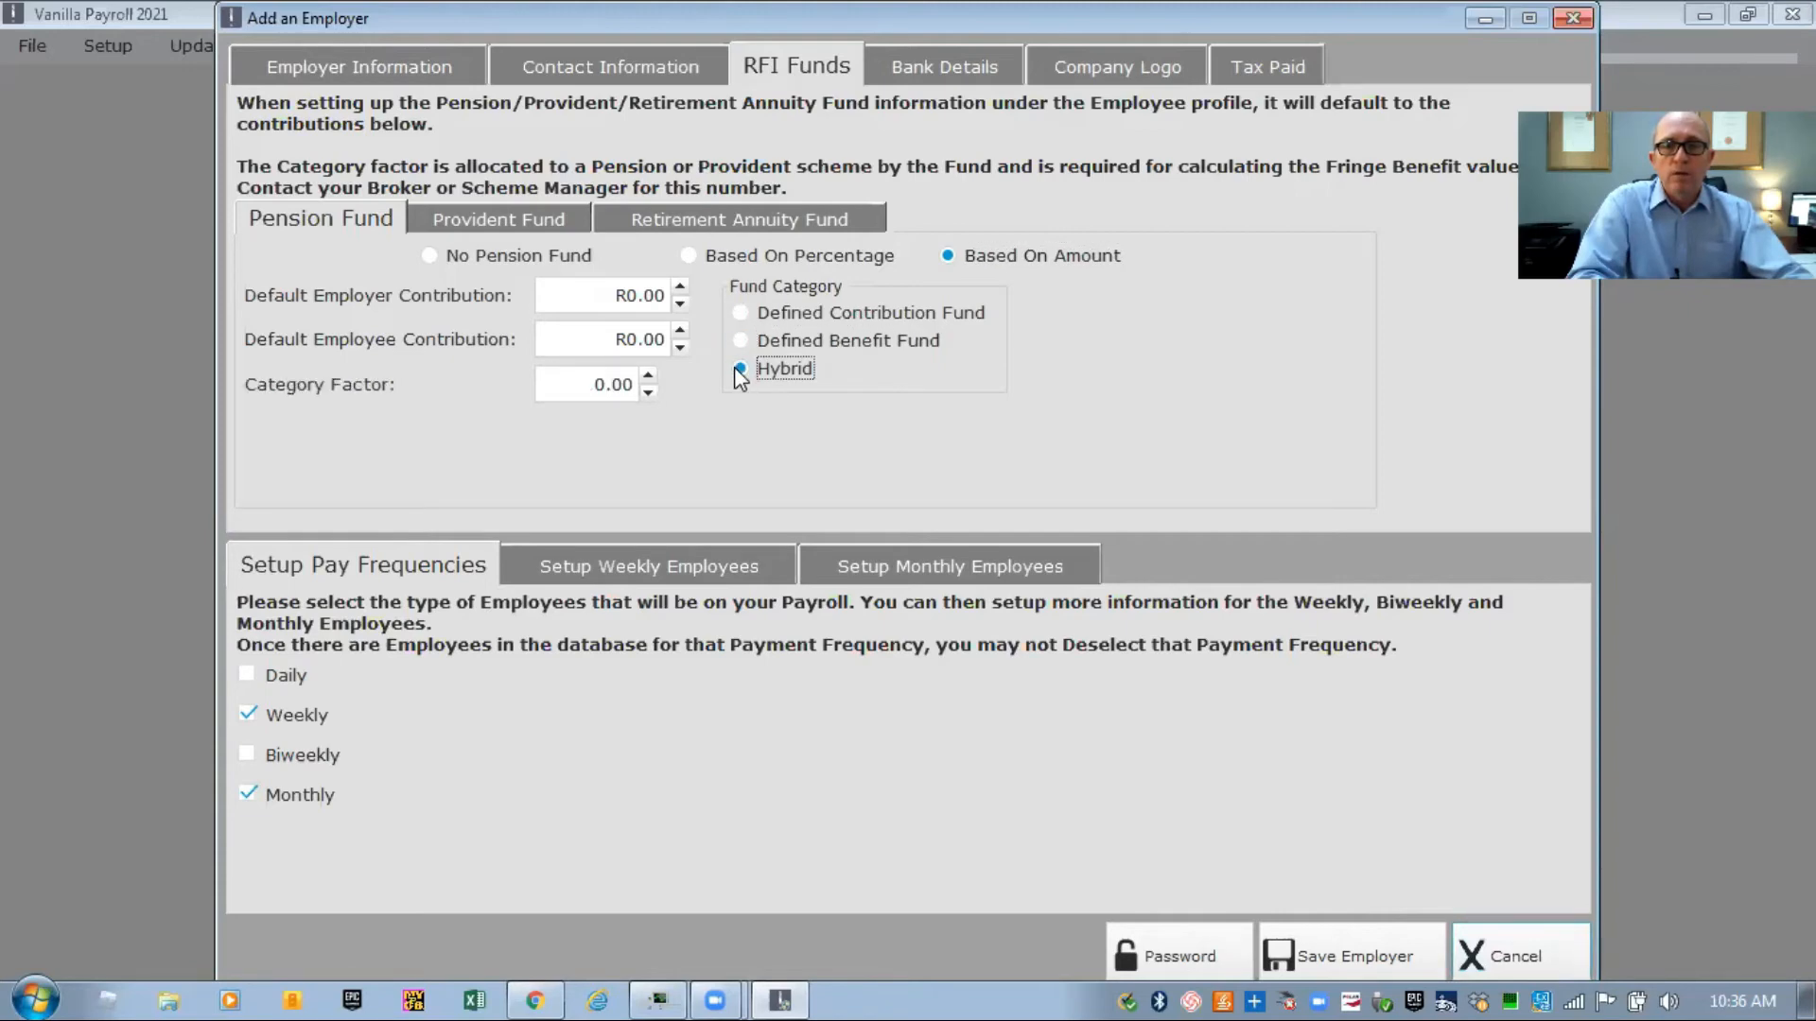
click(739, 313)
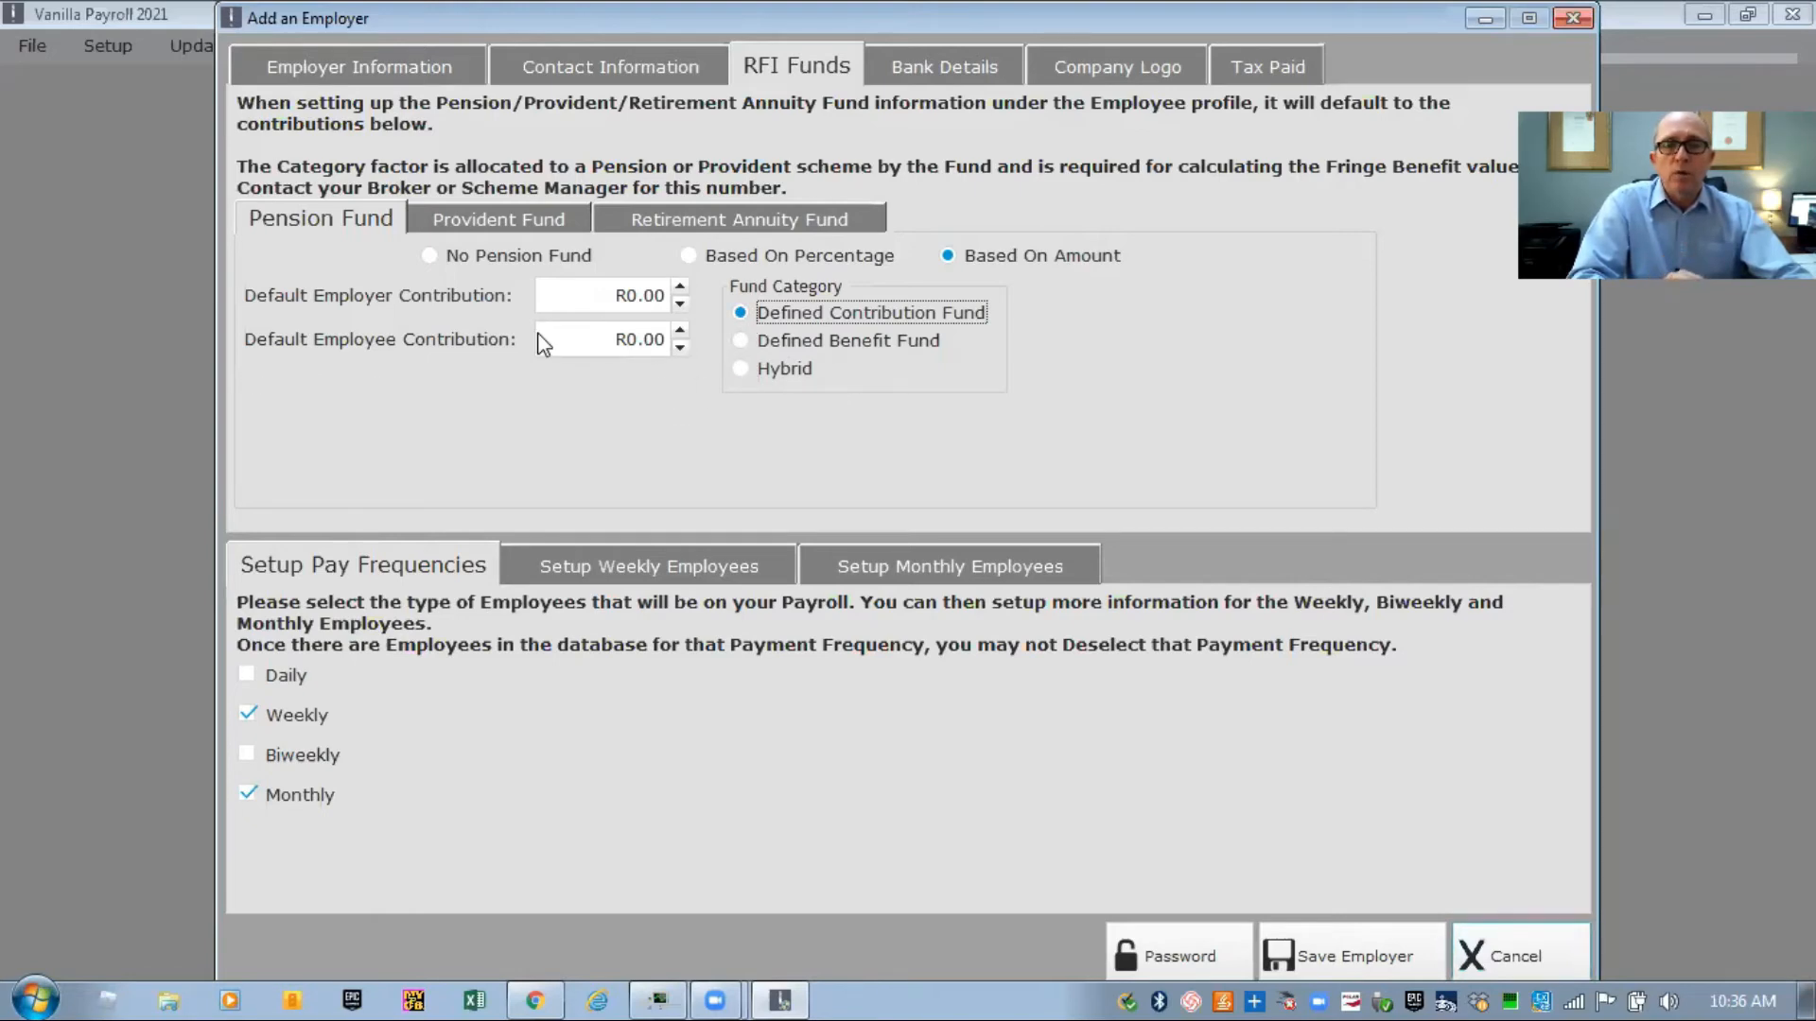
click(432, 257)
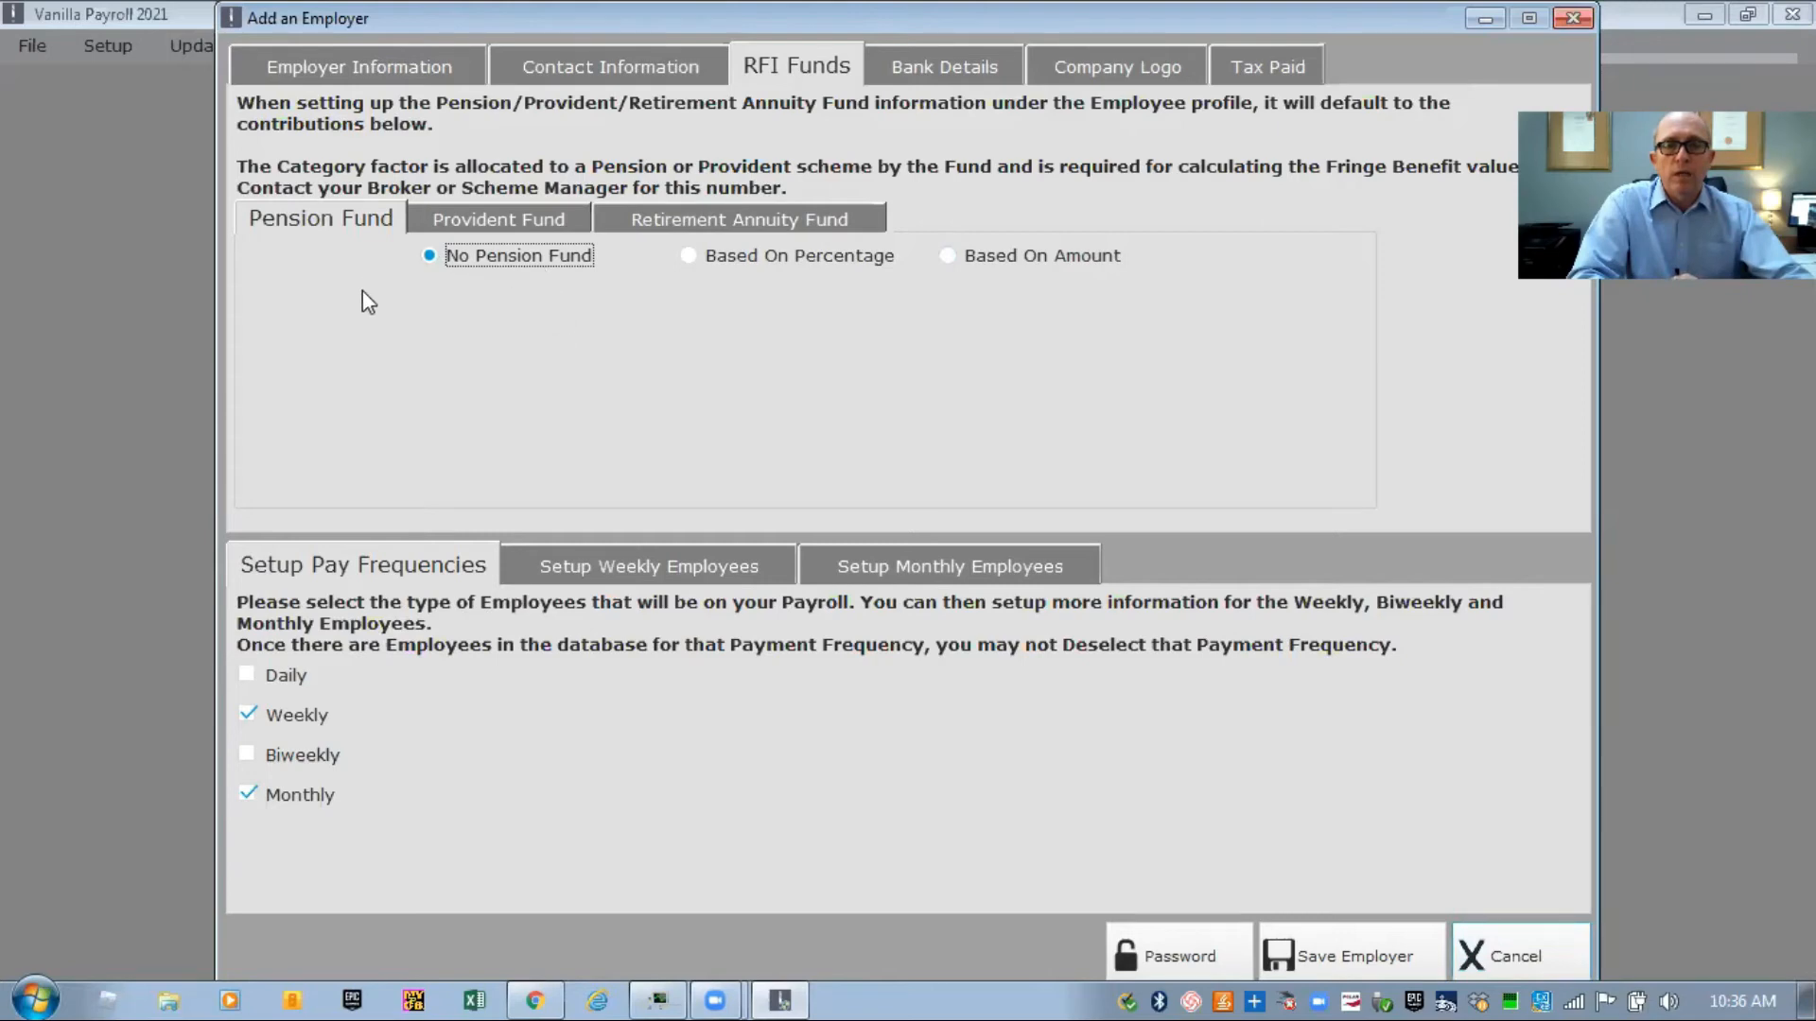
In Provident Fund settings, try Based On Percentage and Based On Amount, then choose No Provident Fund
click(496, 215)
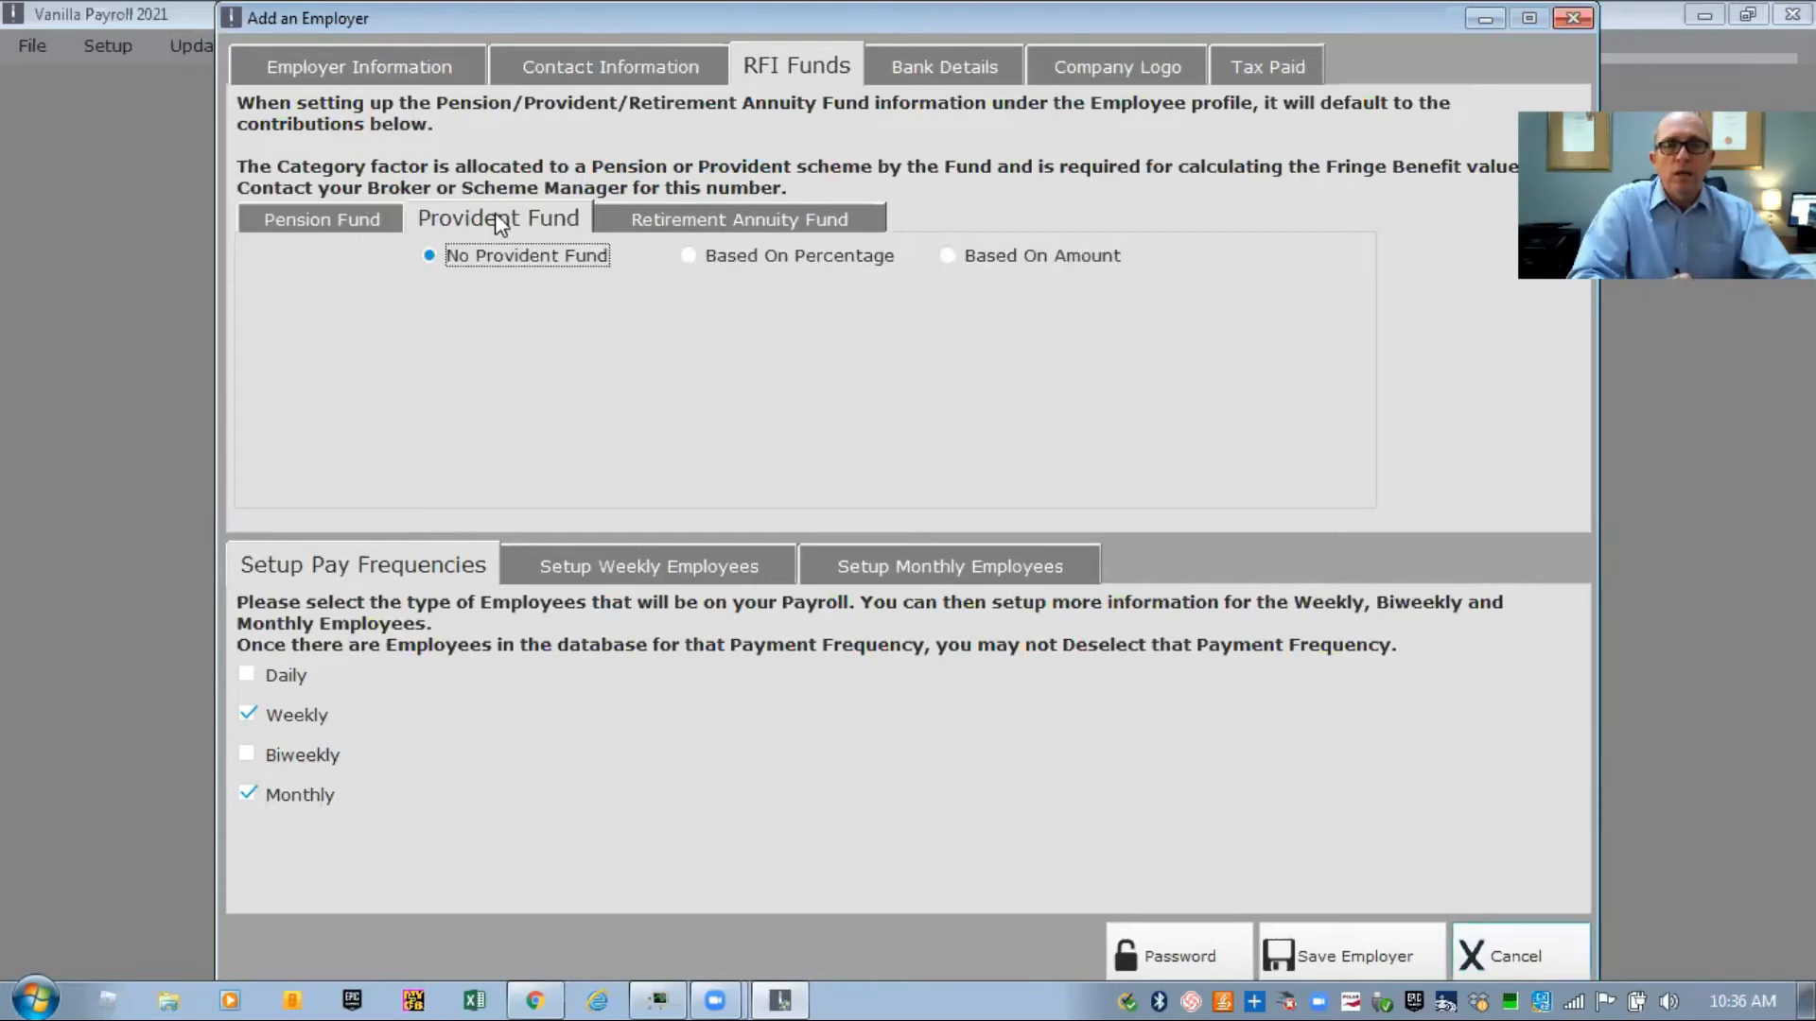
click(688, 257)
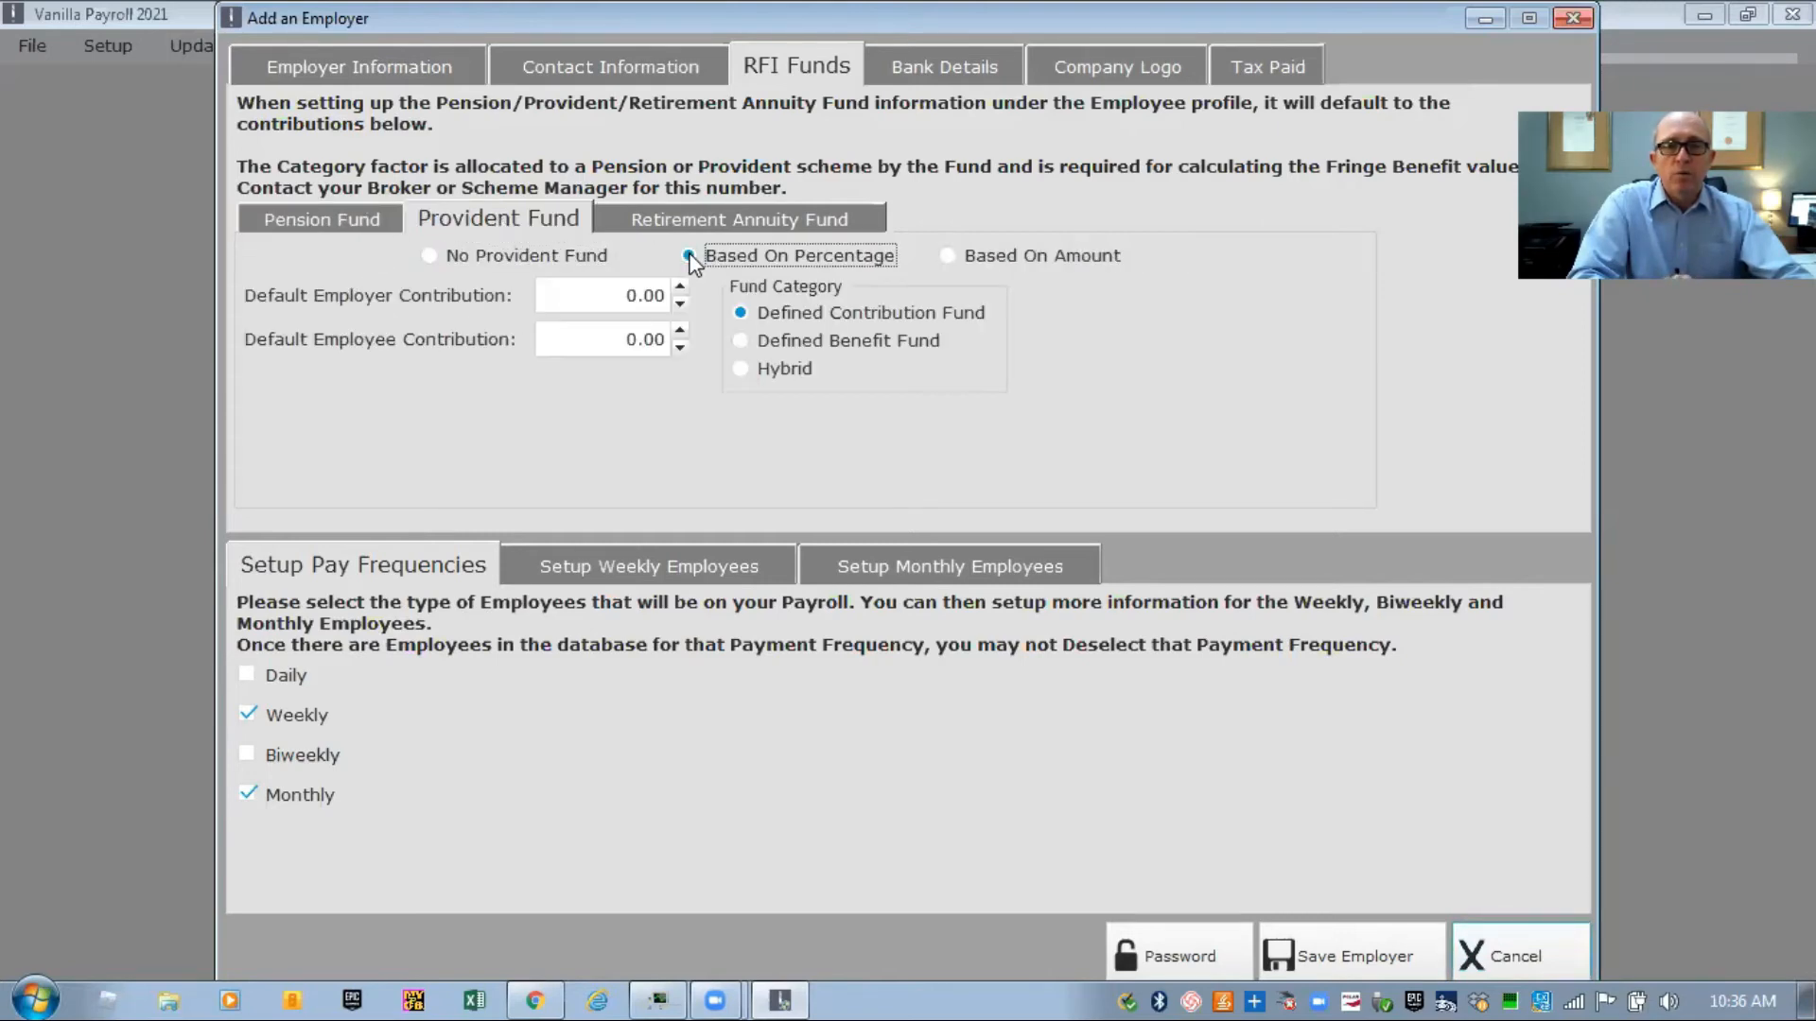
click(947, 256)
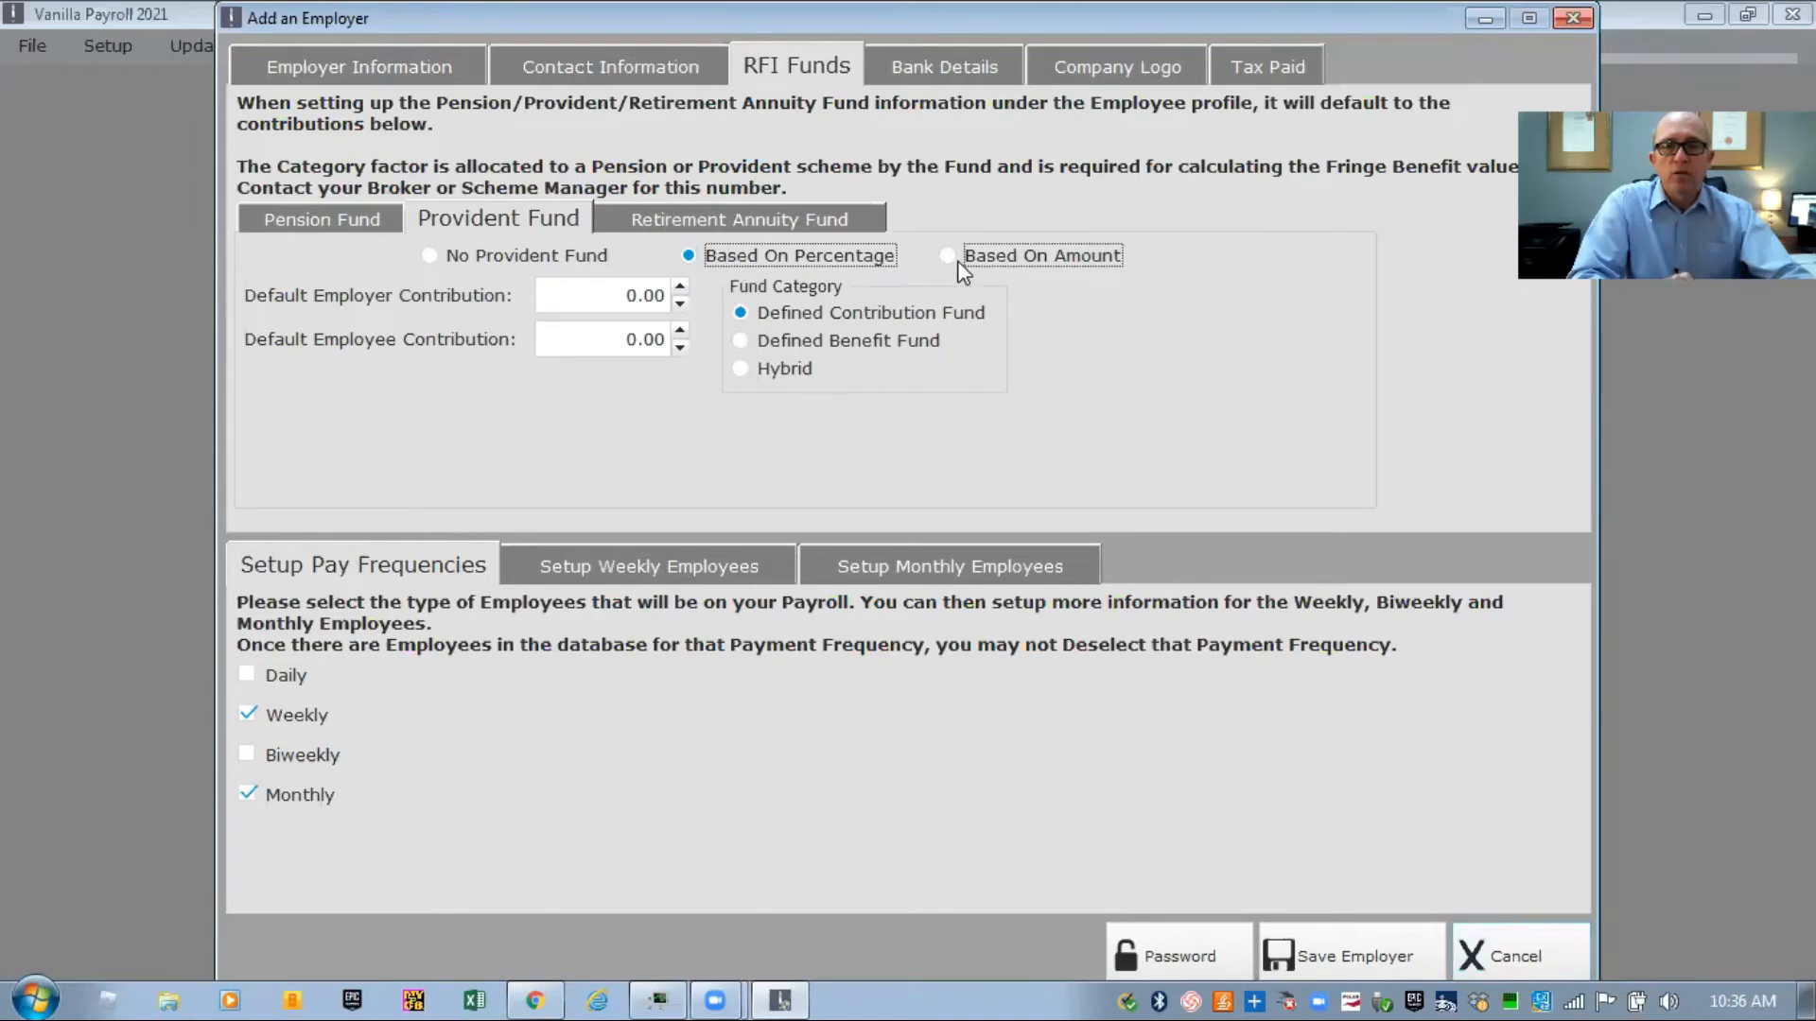
click(686, 253)
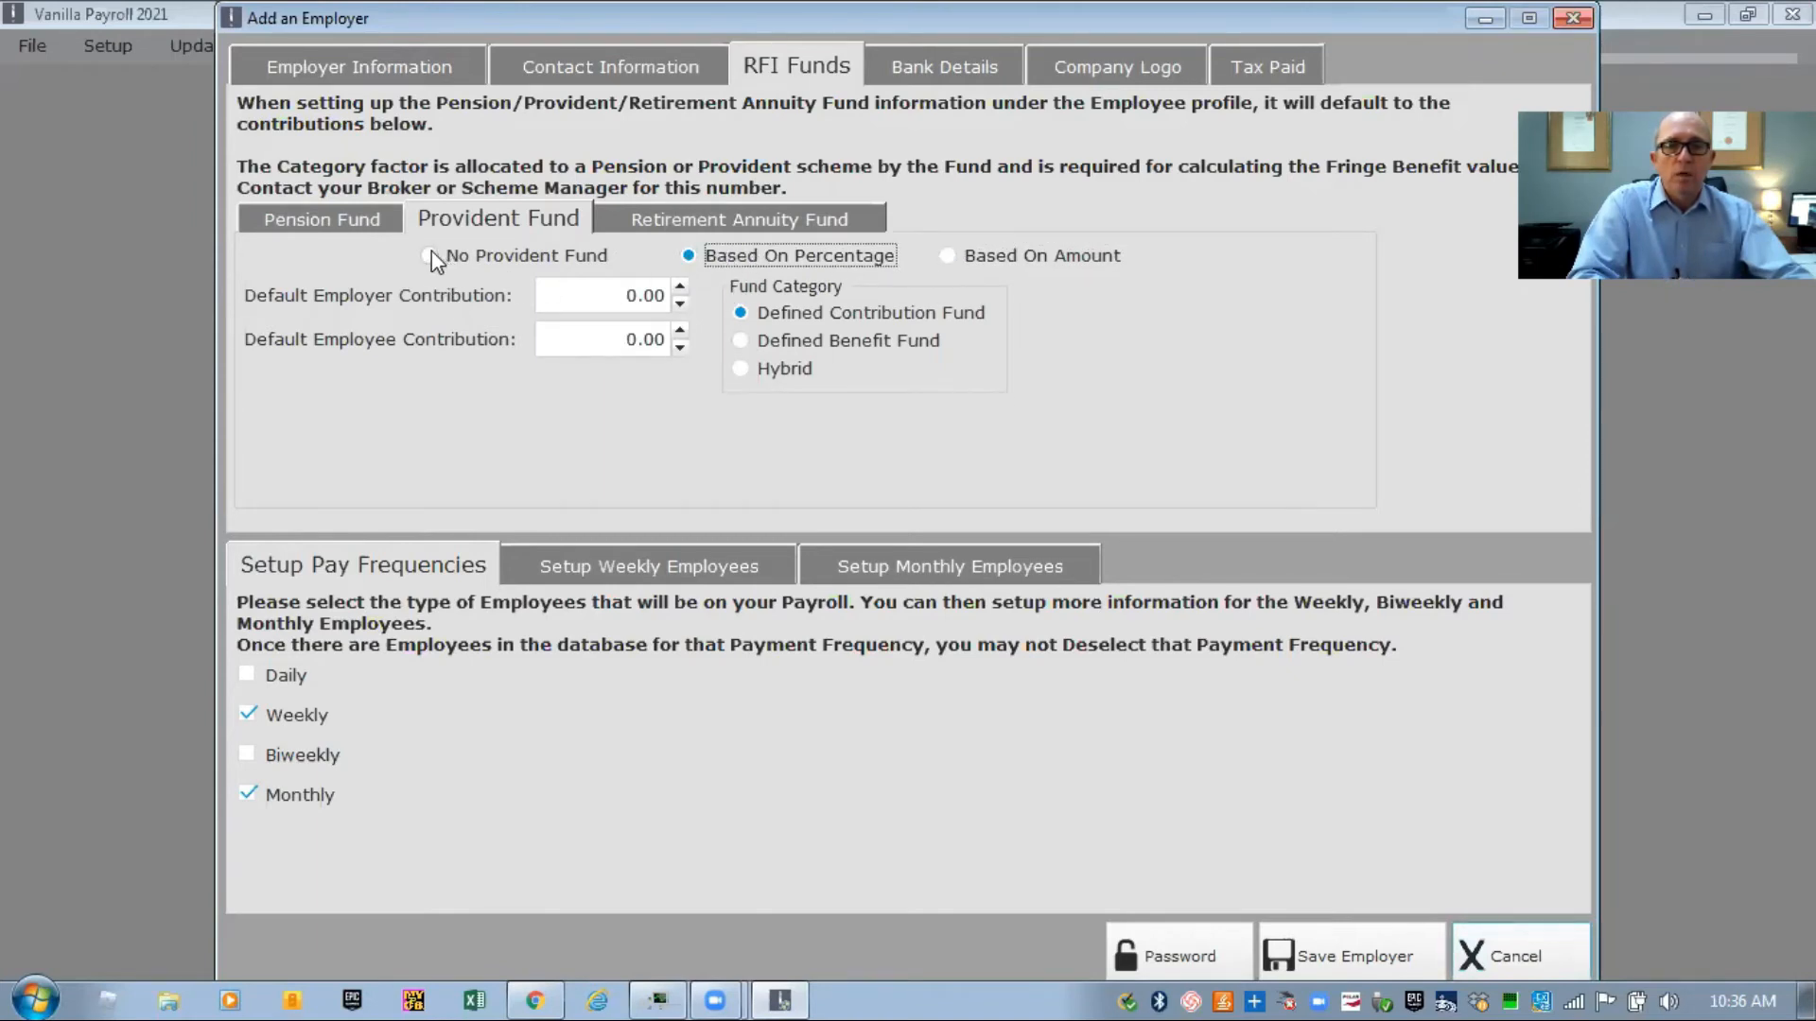
click(431, 255)
Choose No Retirement Annuity Fund after trying percentage and amount options, then open Bank Details
click(691, 216)
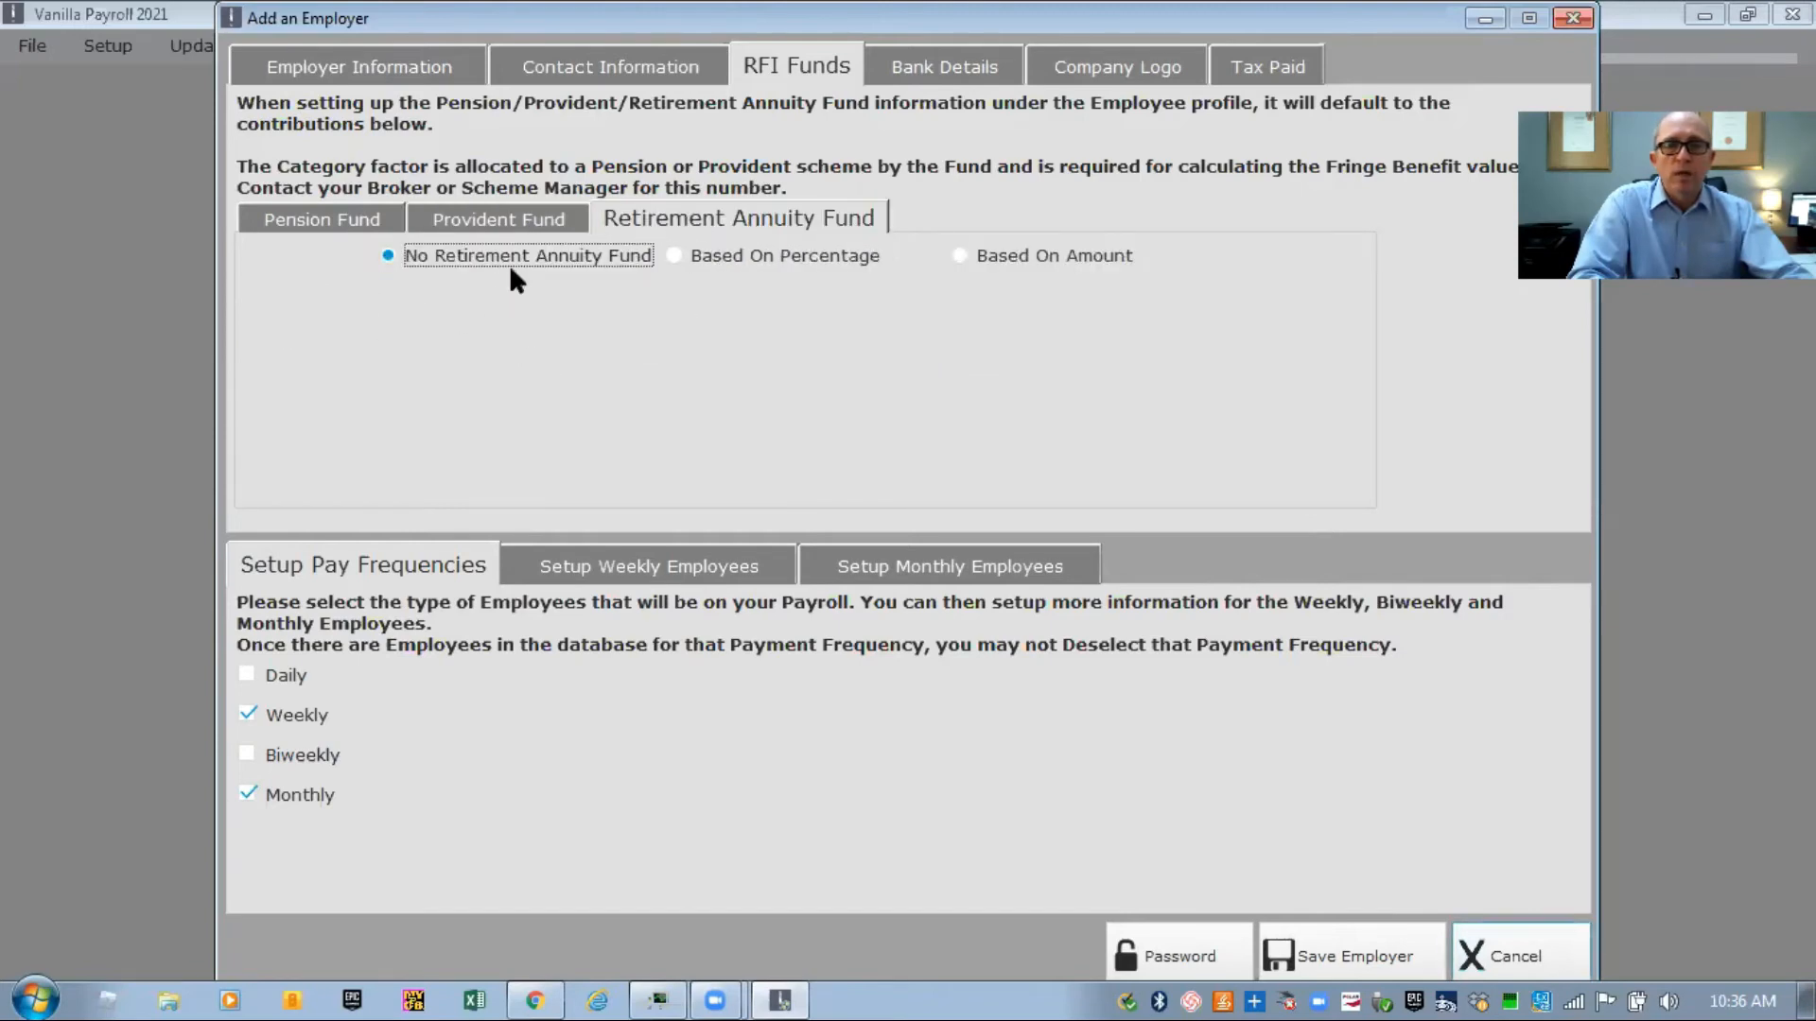
click(676, 257)
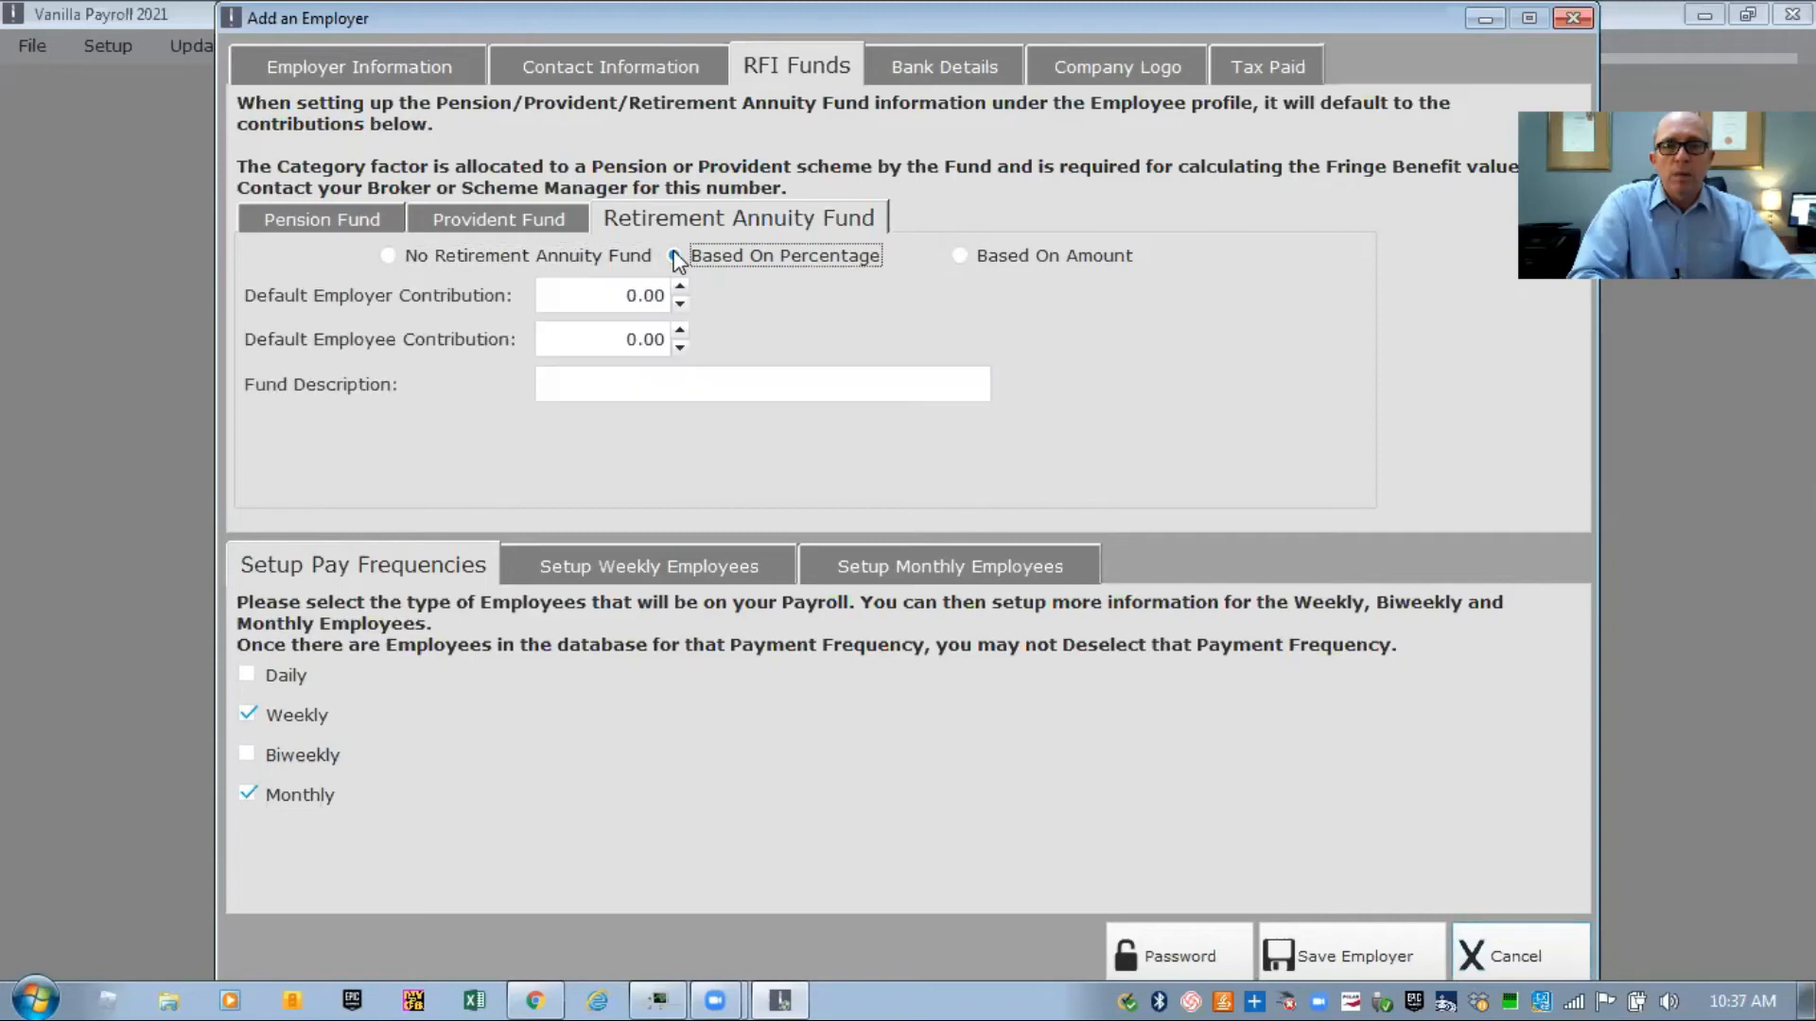
click(961, 256)
click(388, 256)
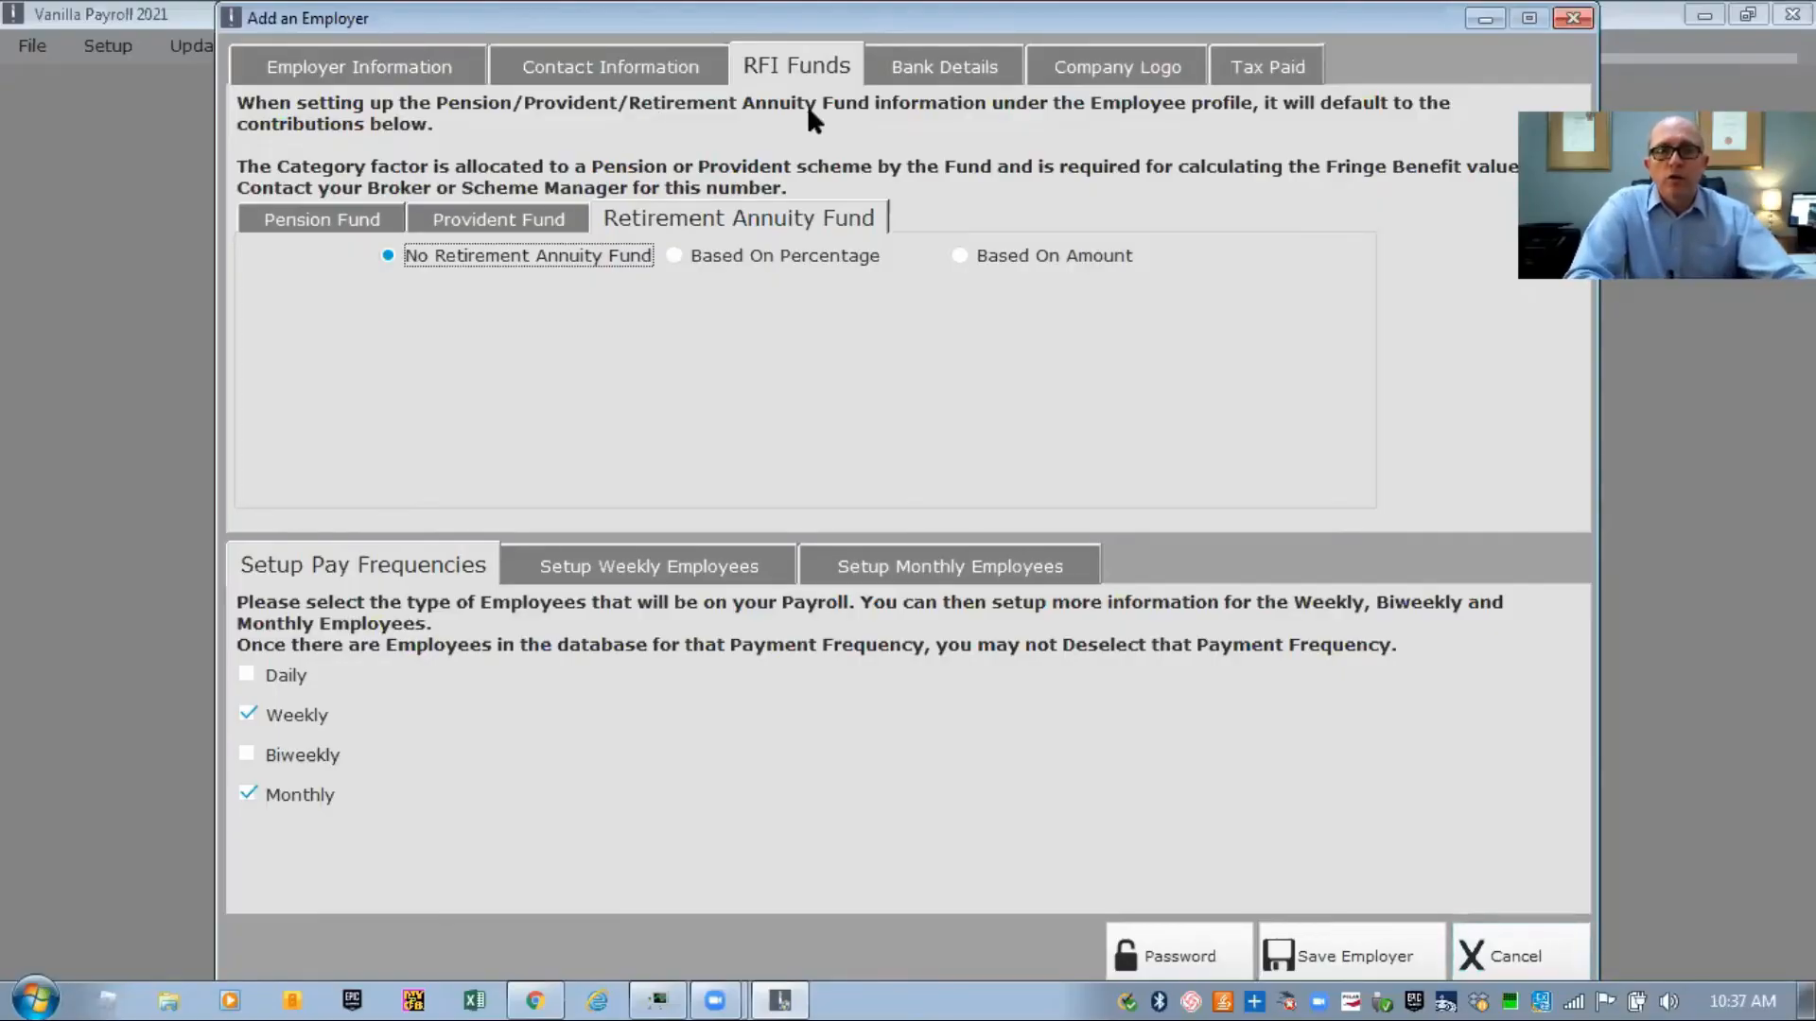
click(904, 76)
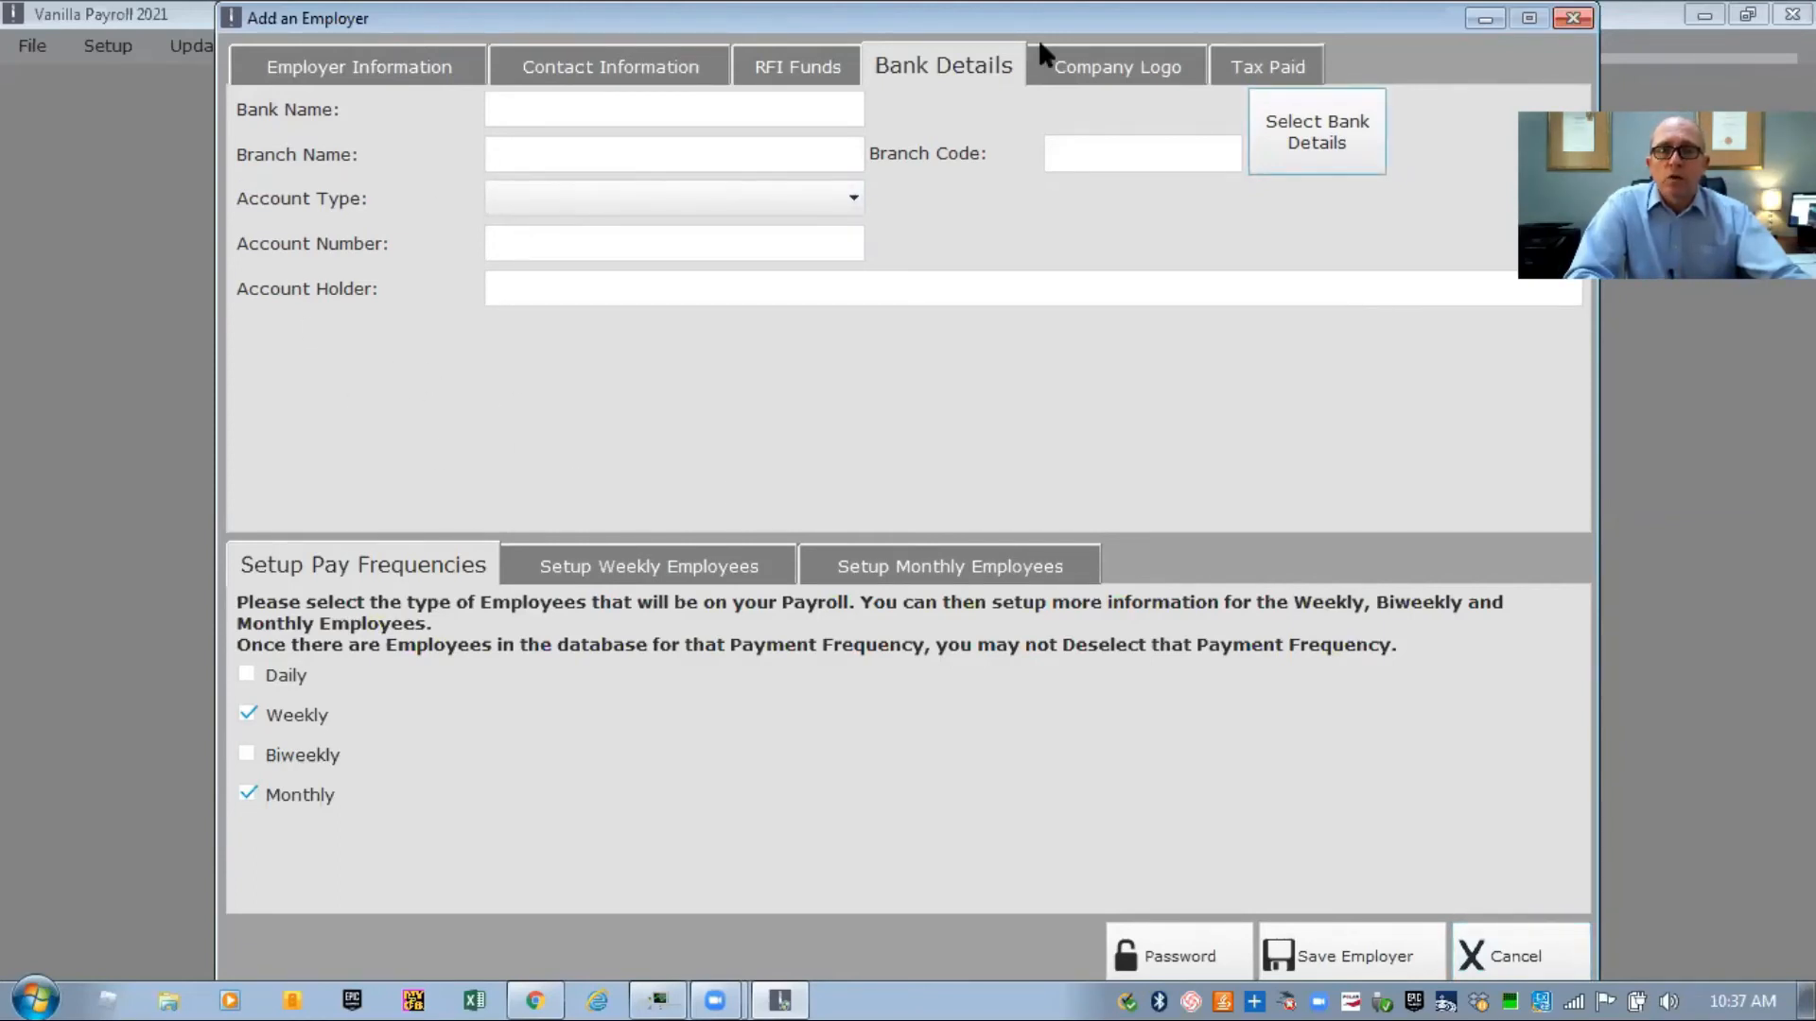
Switch to the Company Logo tab of the Add an Employer form
click(1078, 72)
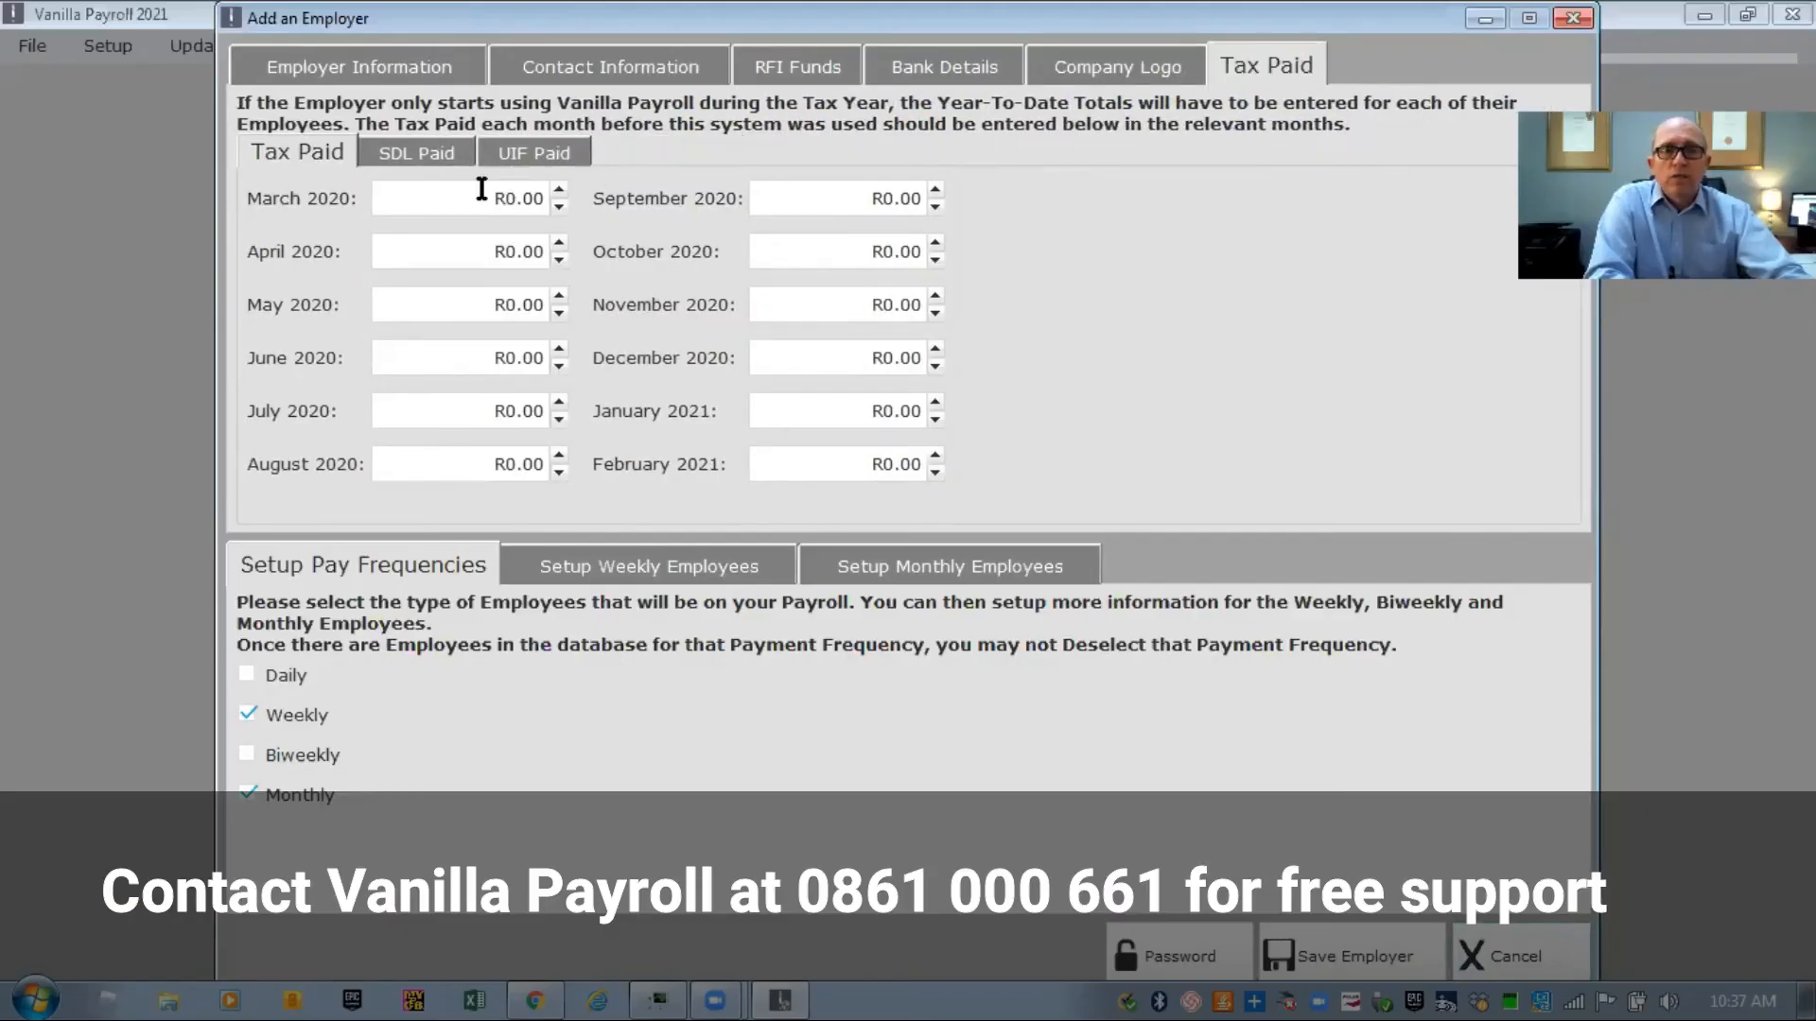
Check the SDL and UIF Paid tabs, then enter tax paid of 5000 for March and 3000 for April 2020
click(427, 147)
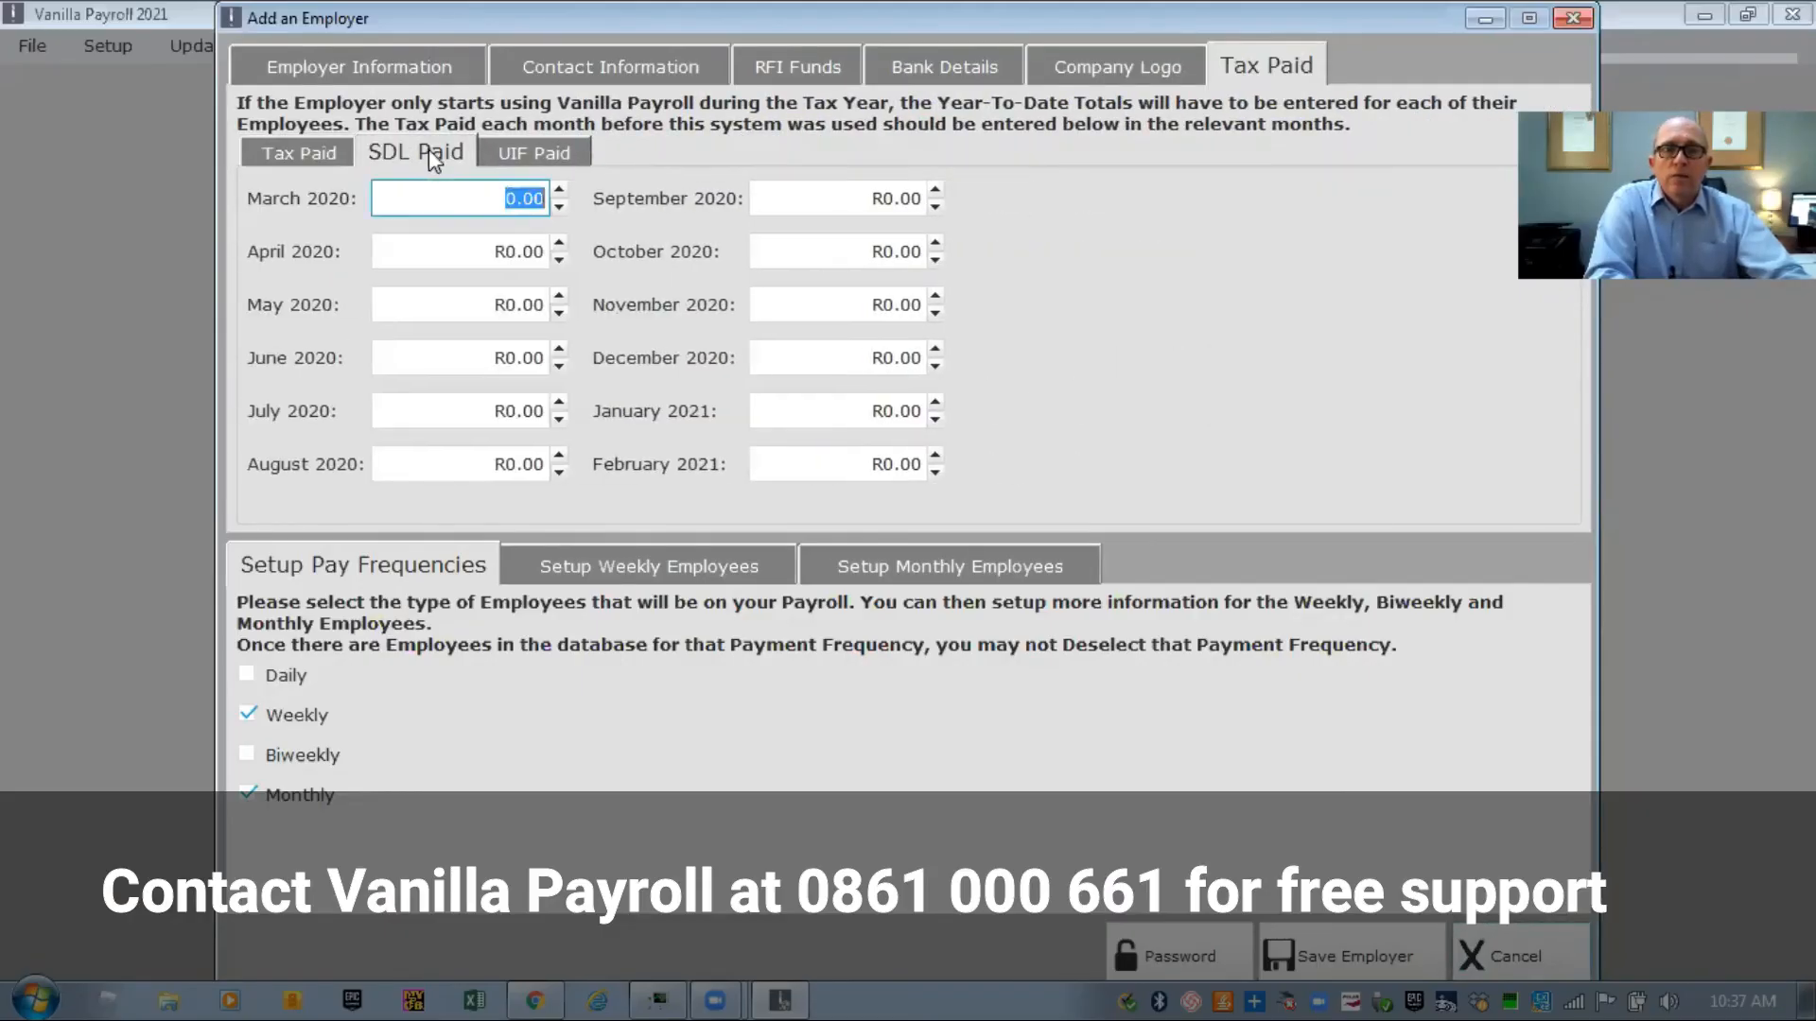
click(525, 143)
click(304, 148)
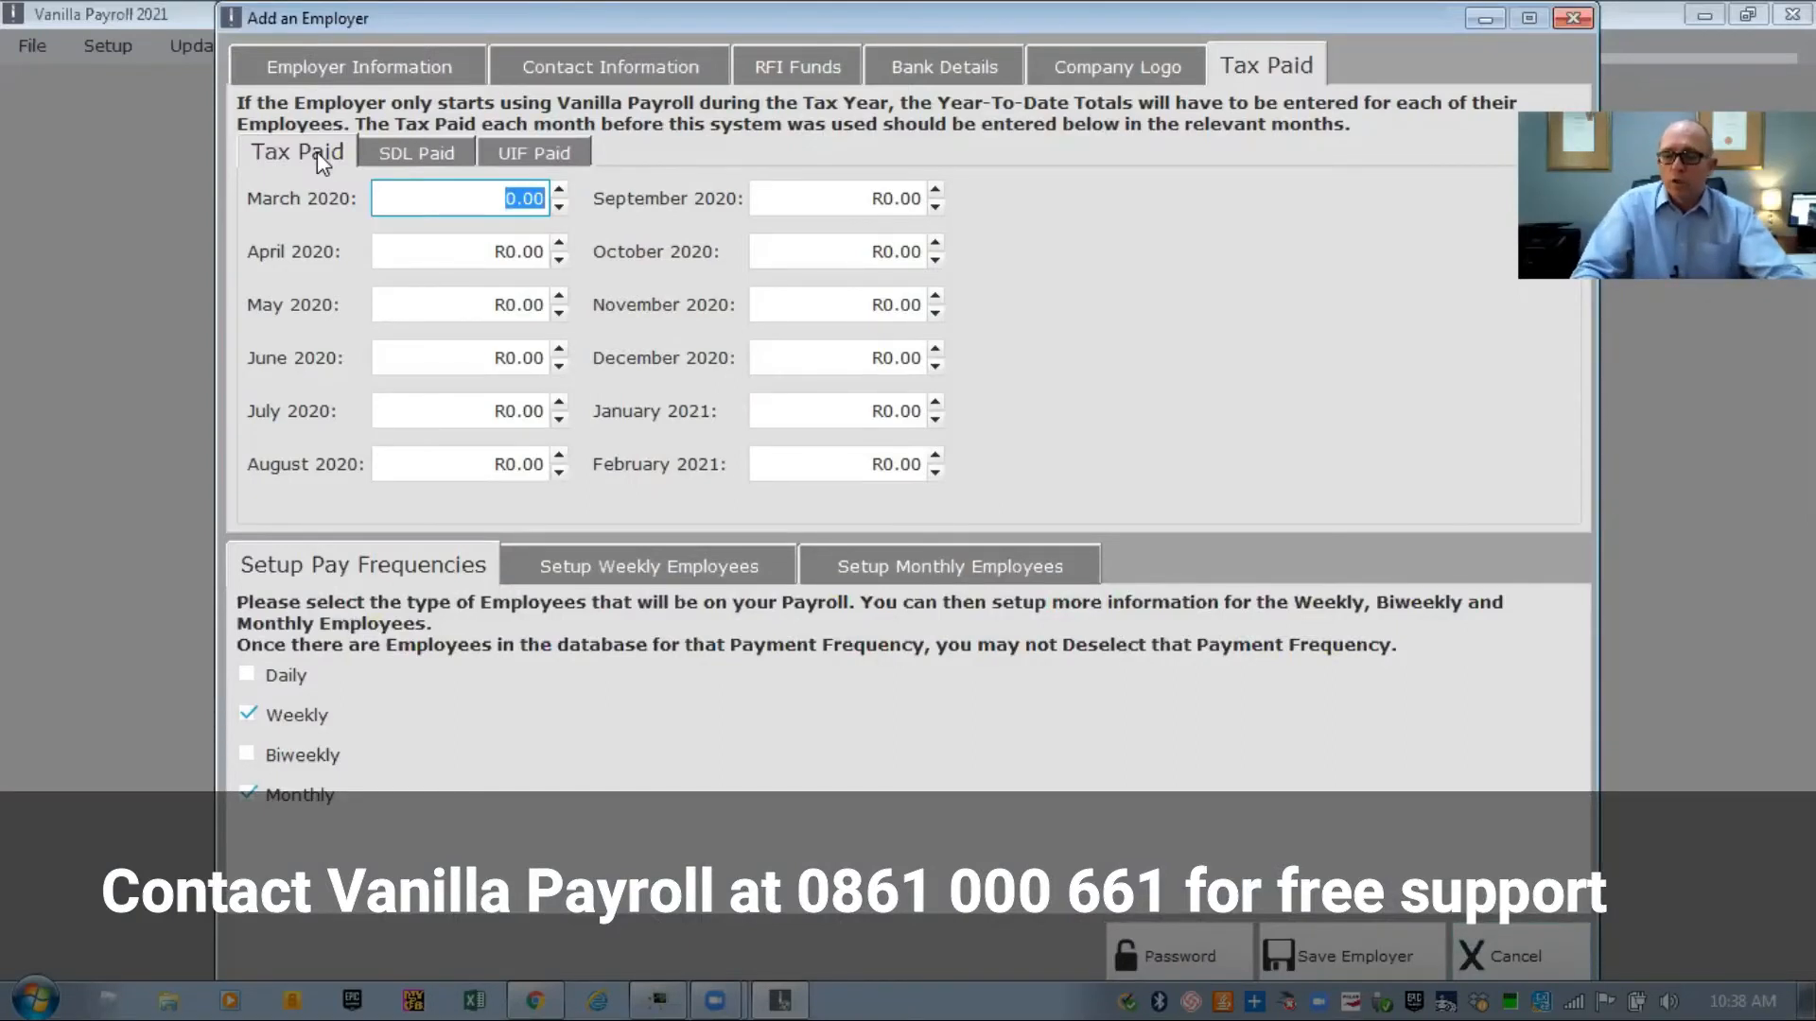
text(5000)
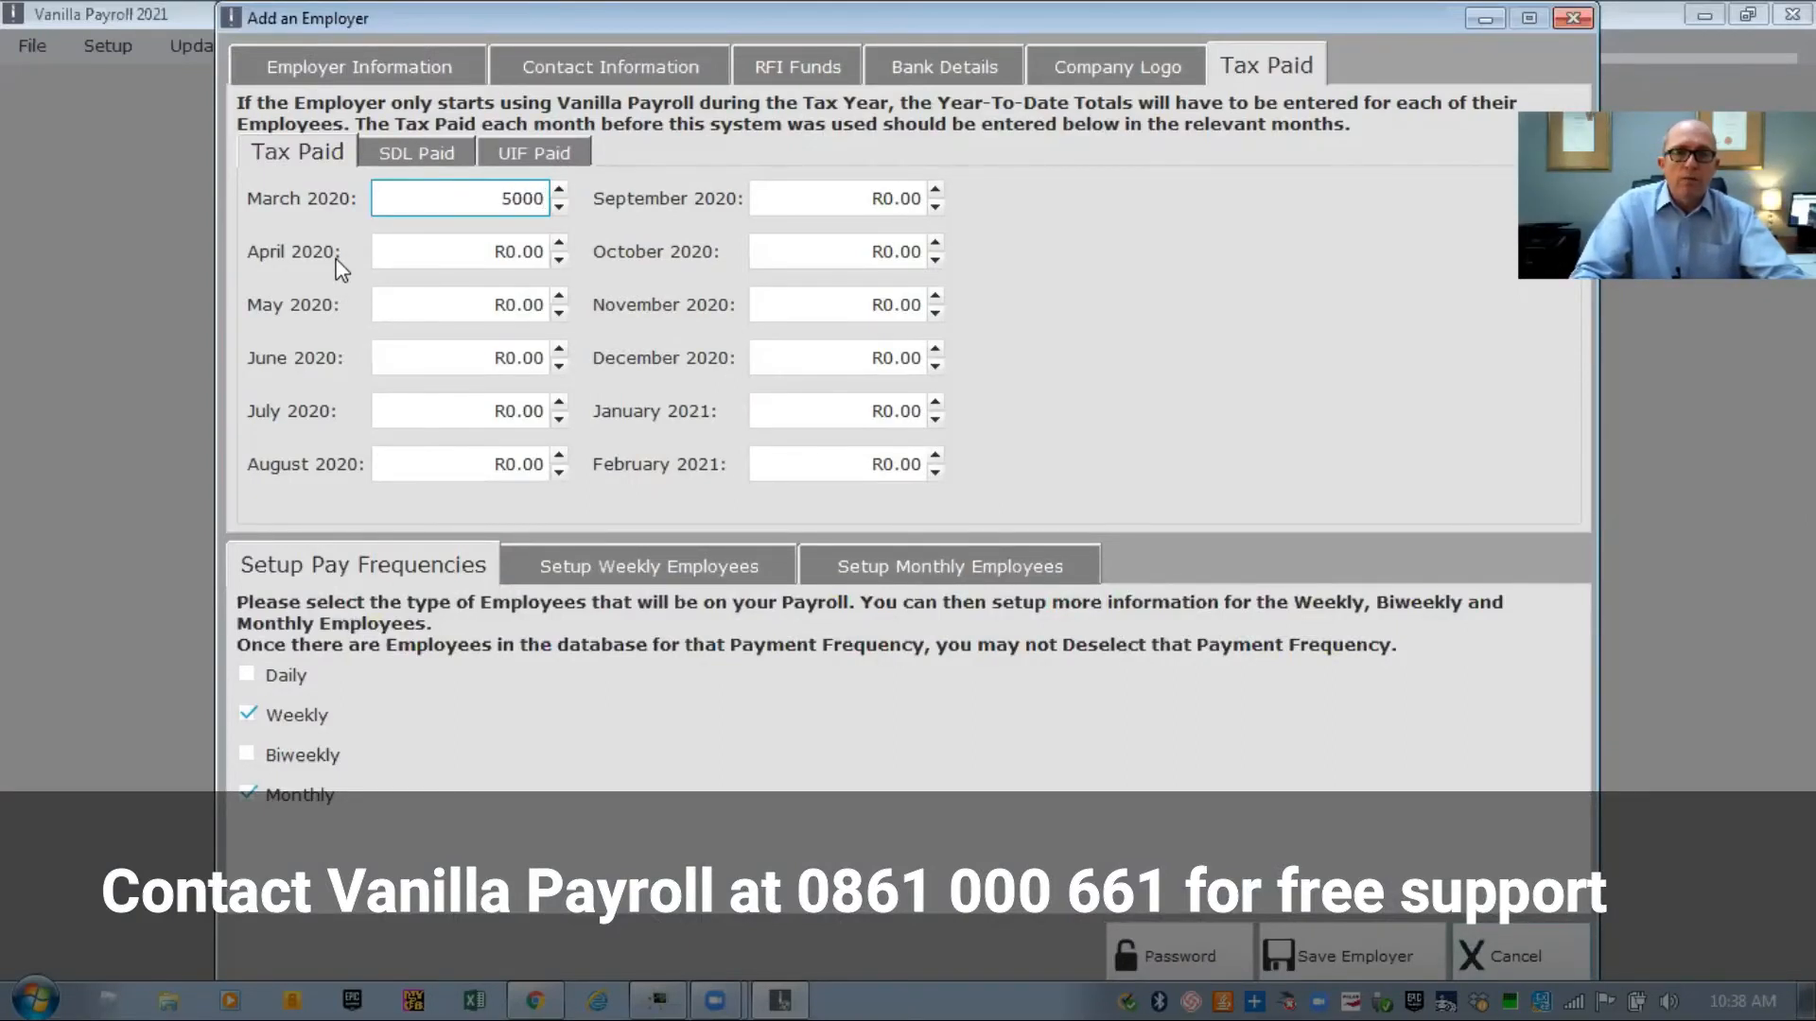
click(399, 256)
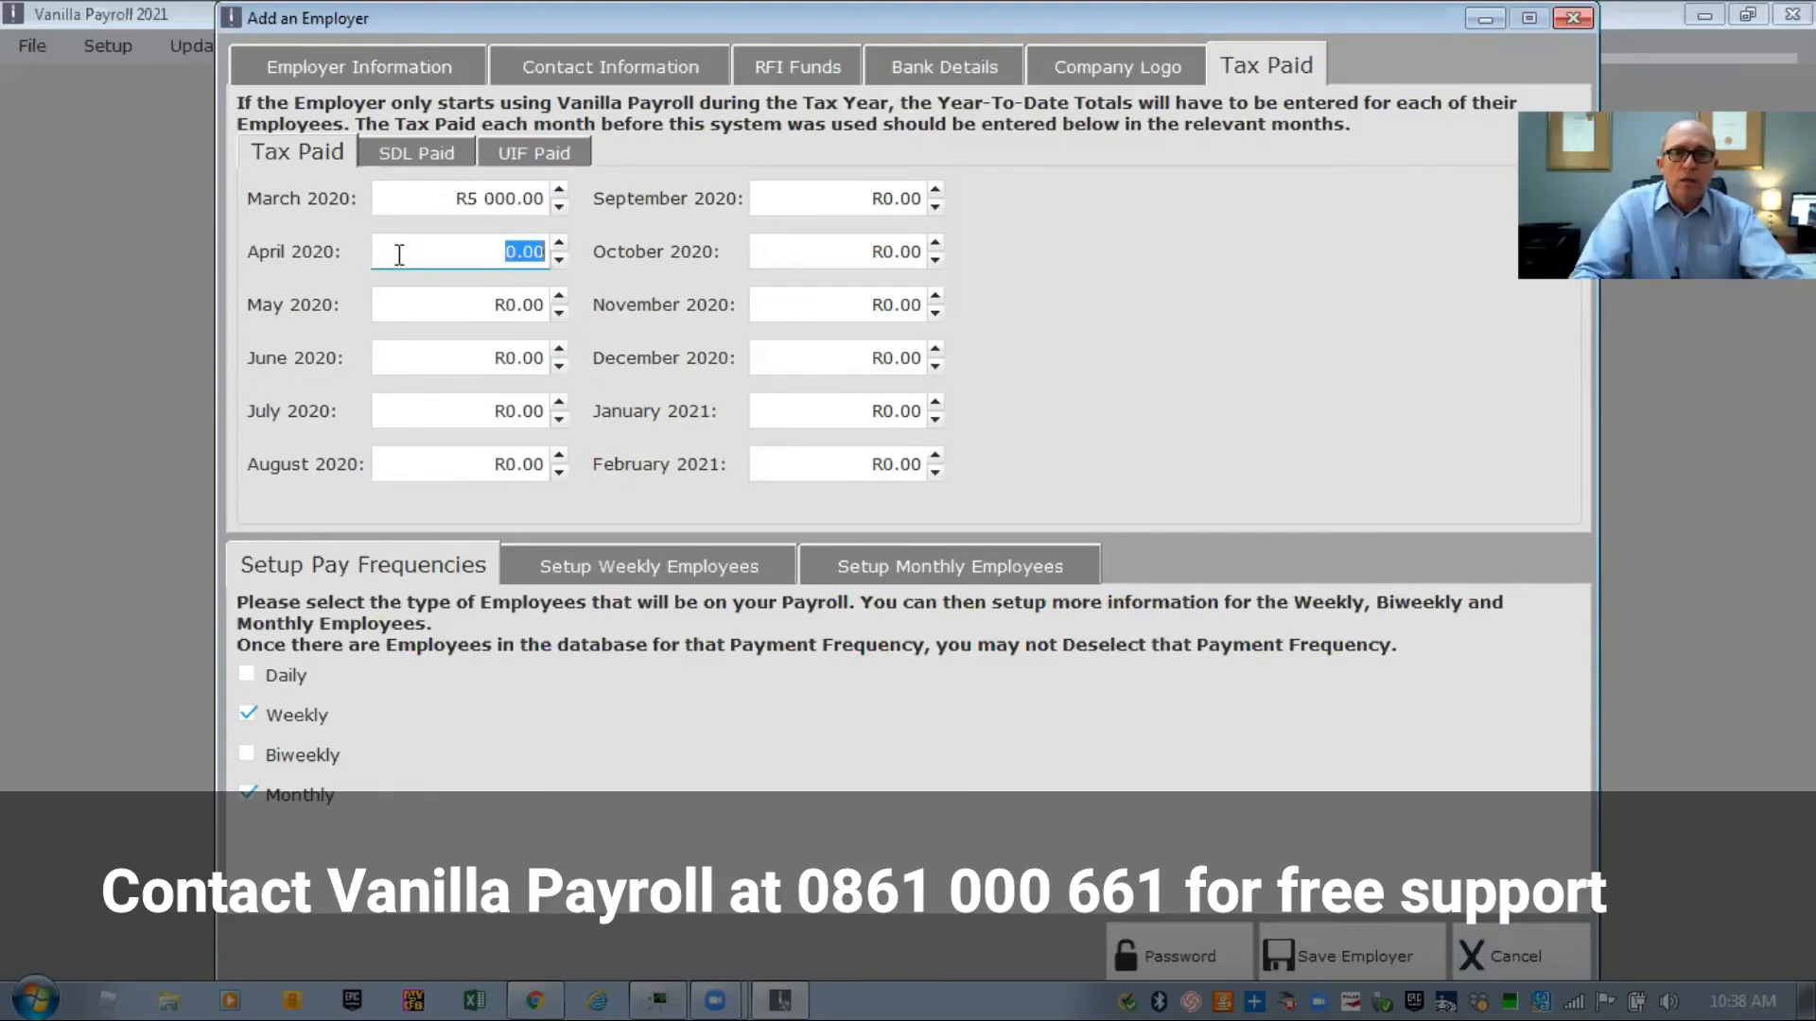
text(50)
key(BackSpace)
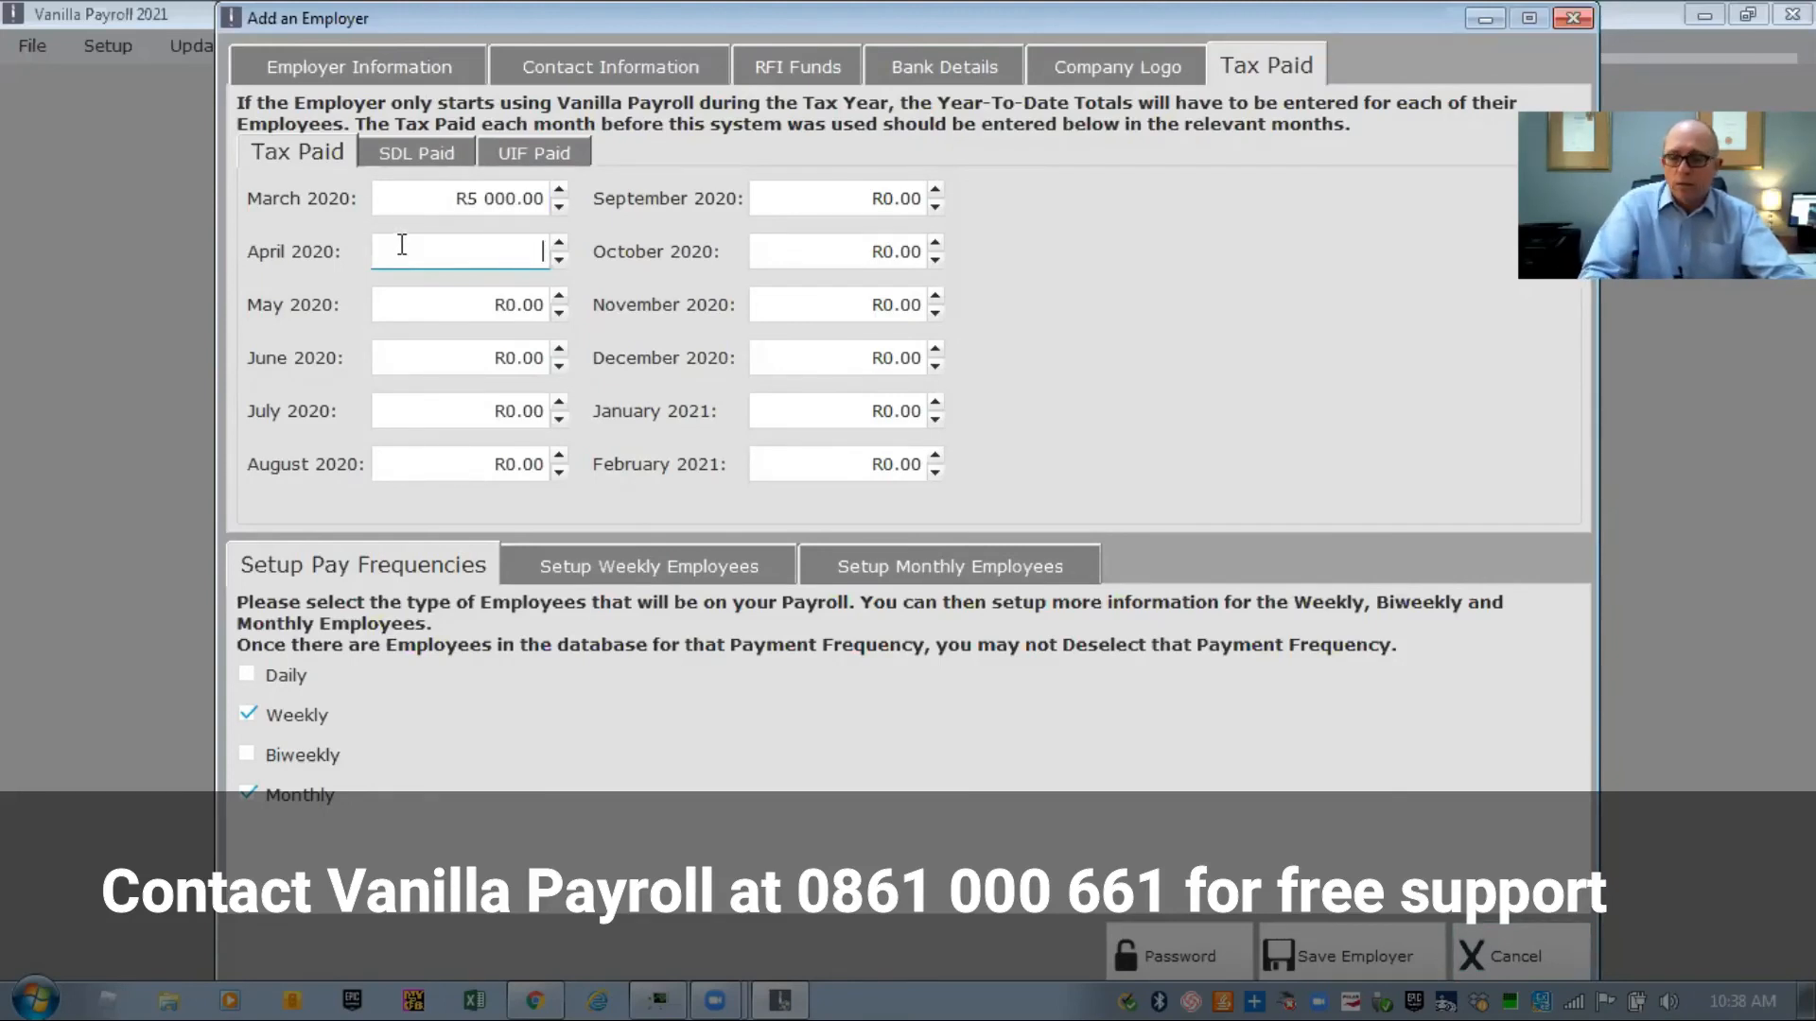
click(401, 295)
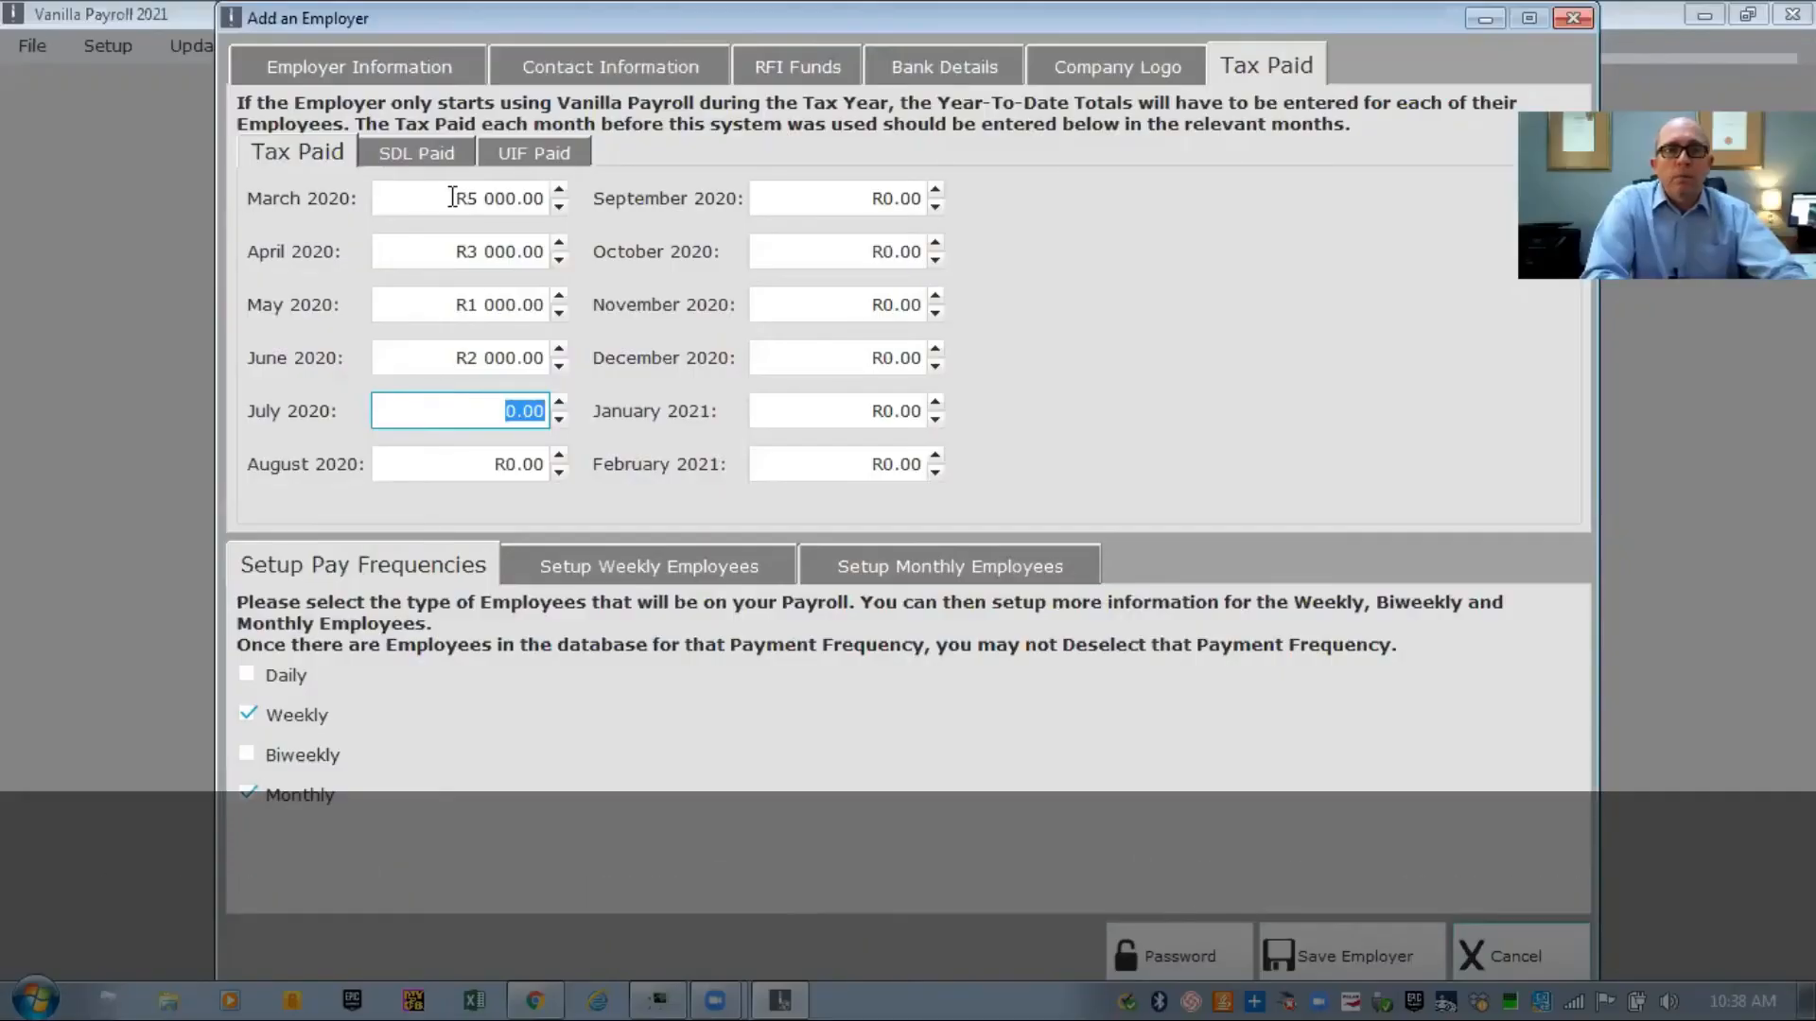
Enter R150.00 SDL paid for each month from March to June 2020, then bring up the UIF Paid amounts
click(416, 154)
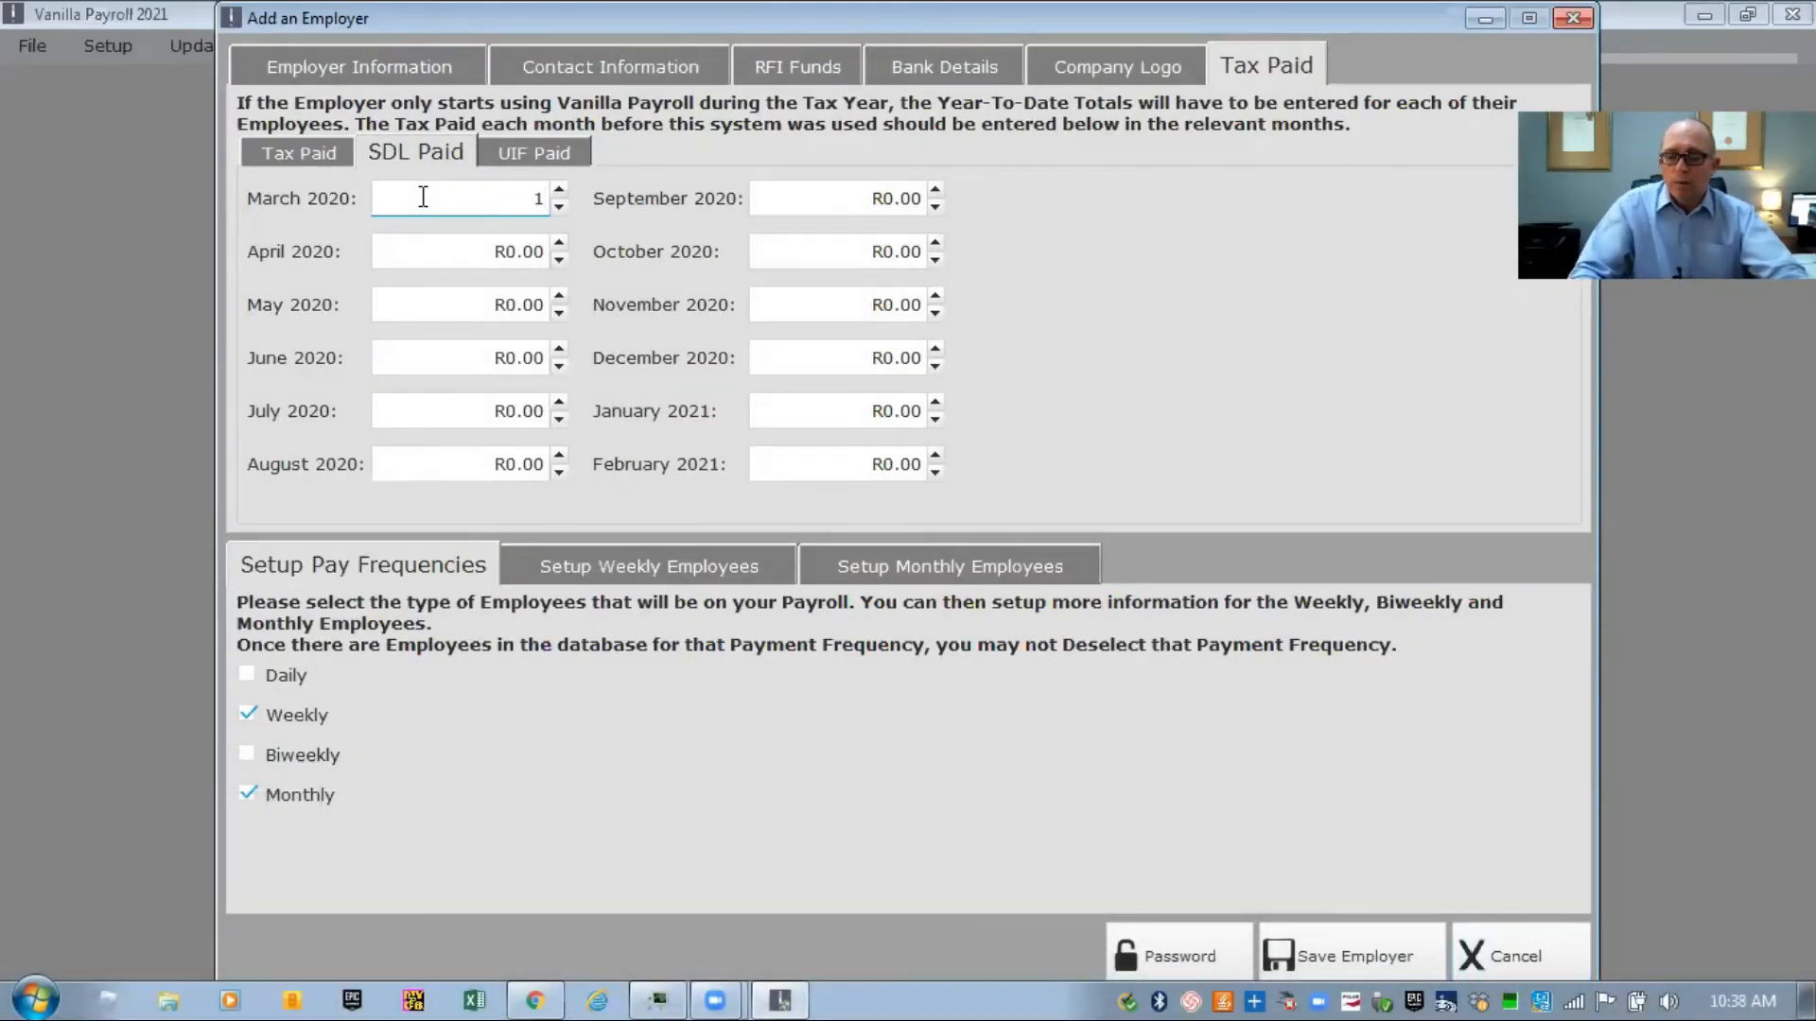
click(460, 252)
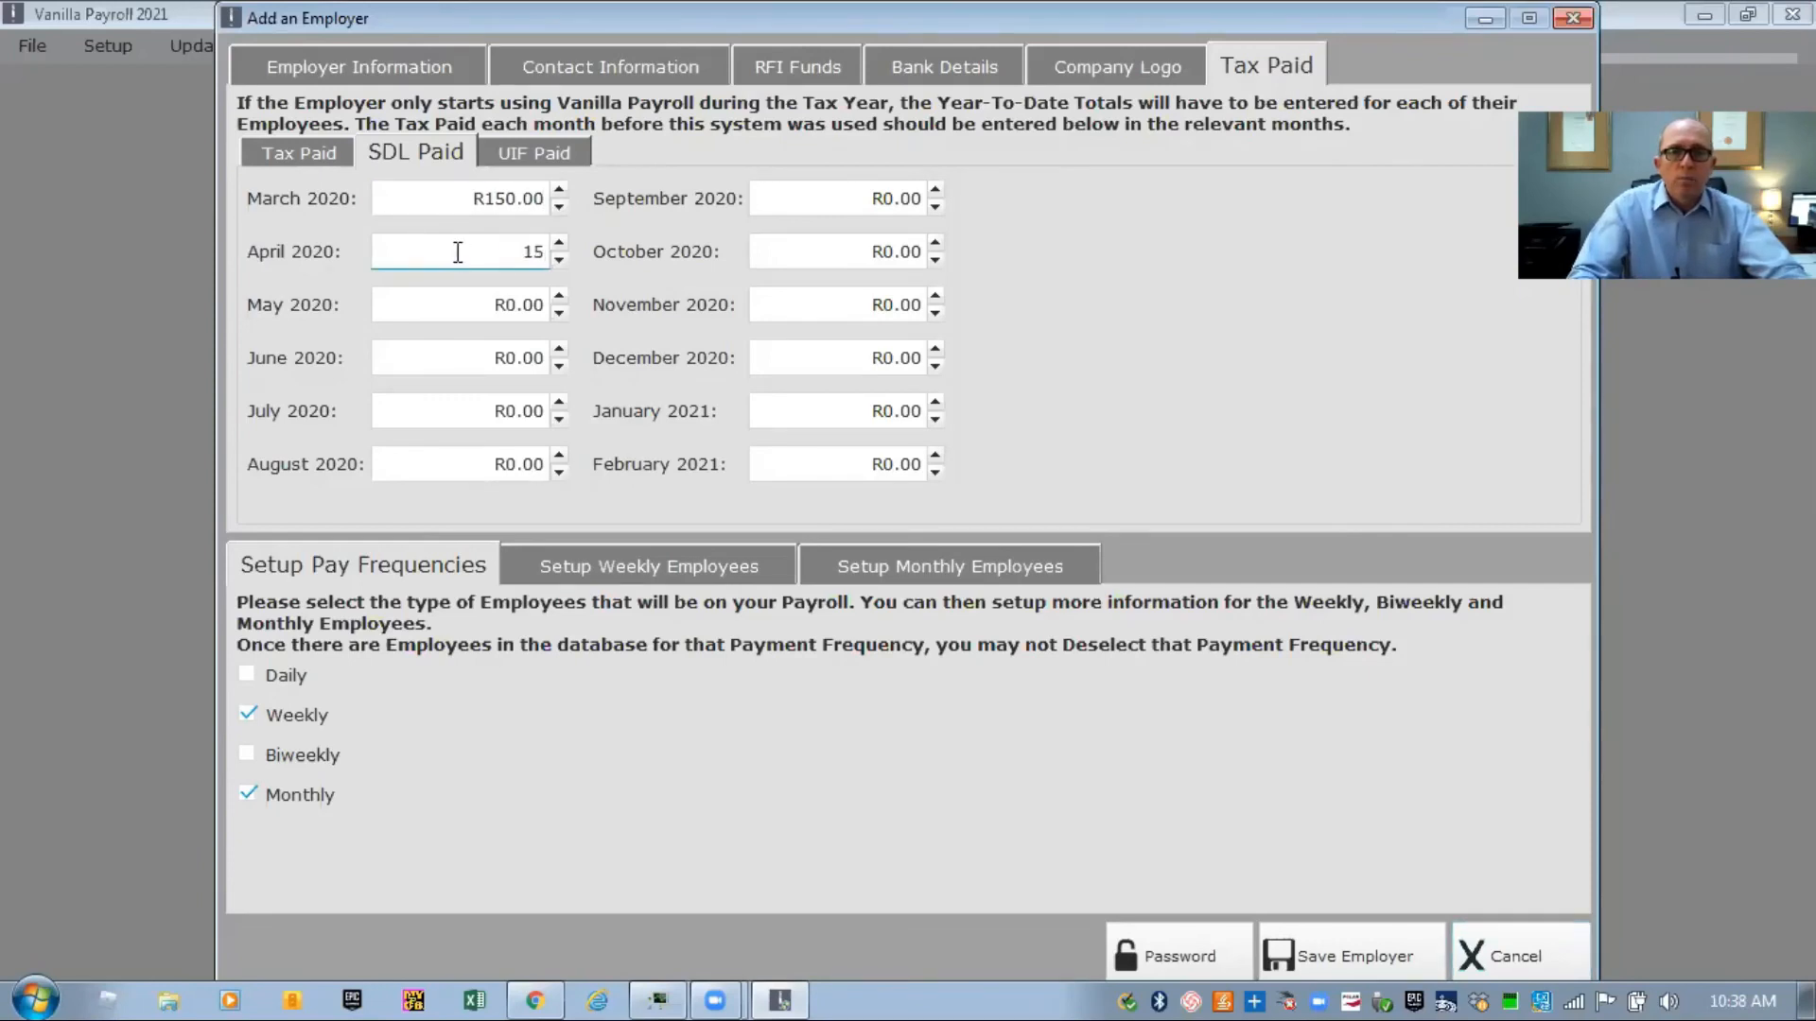
click(458, 301)
text(150)
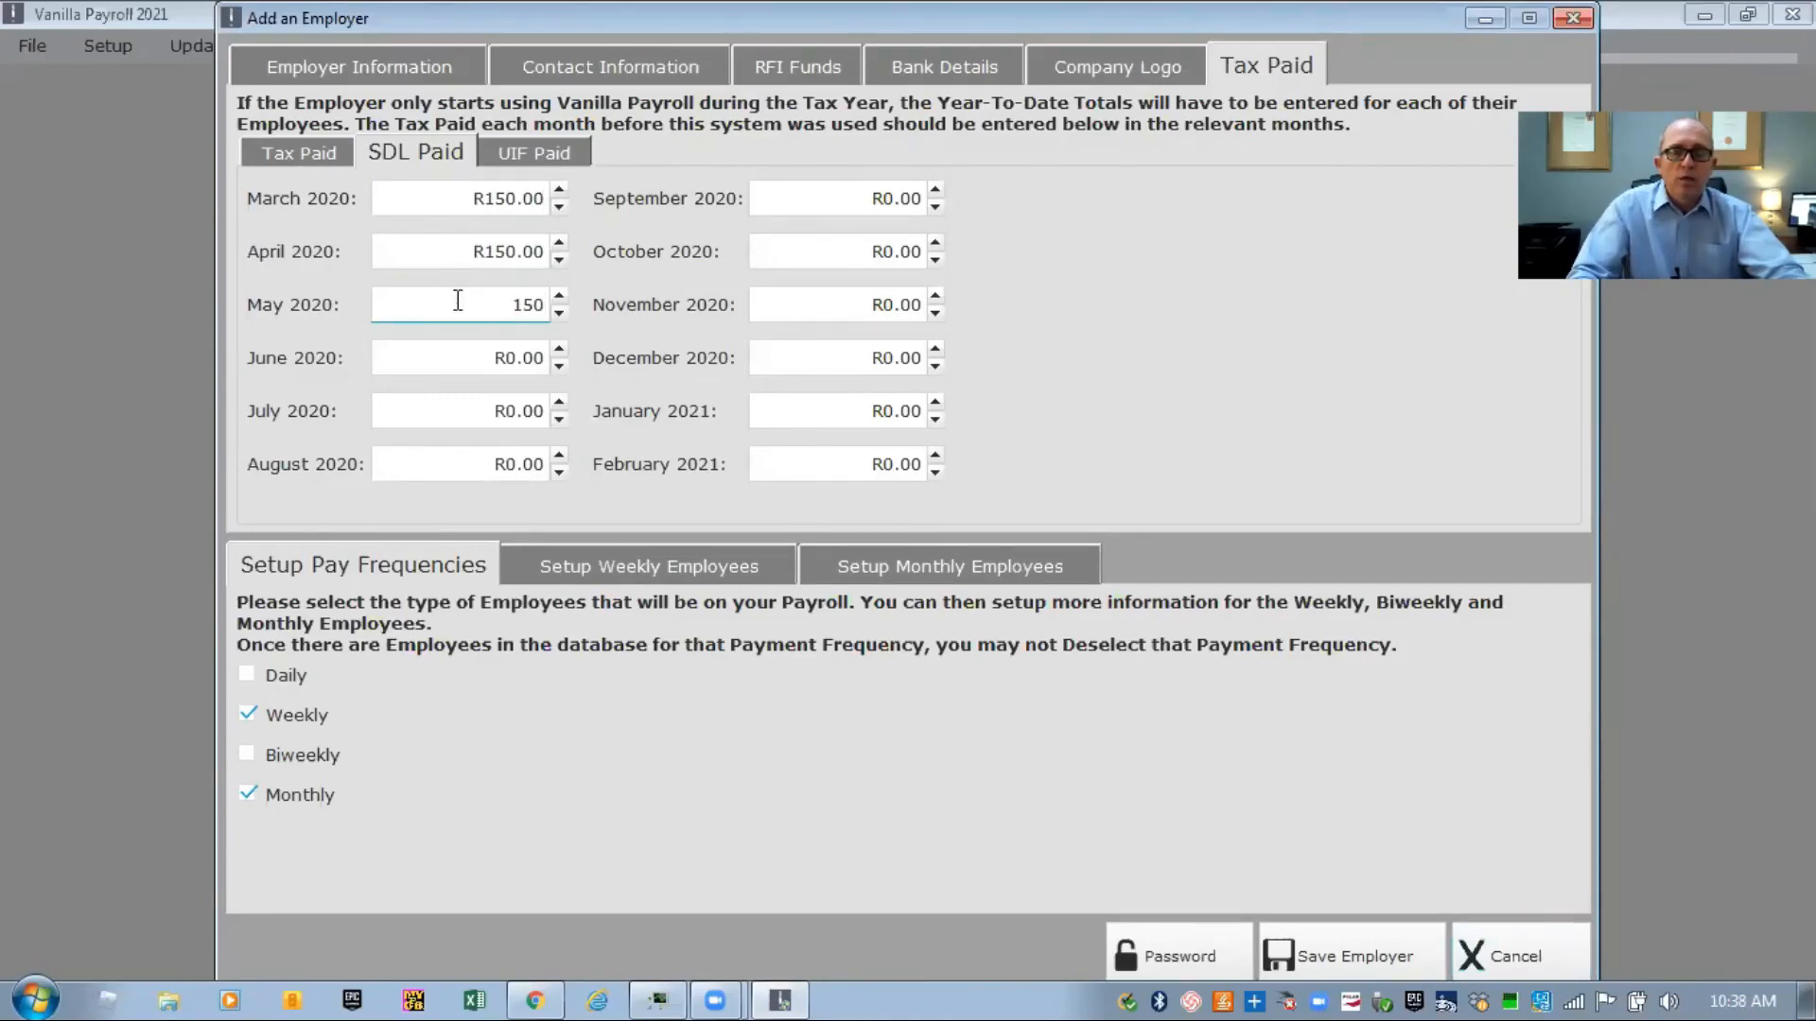
click(458, 358)
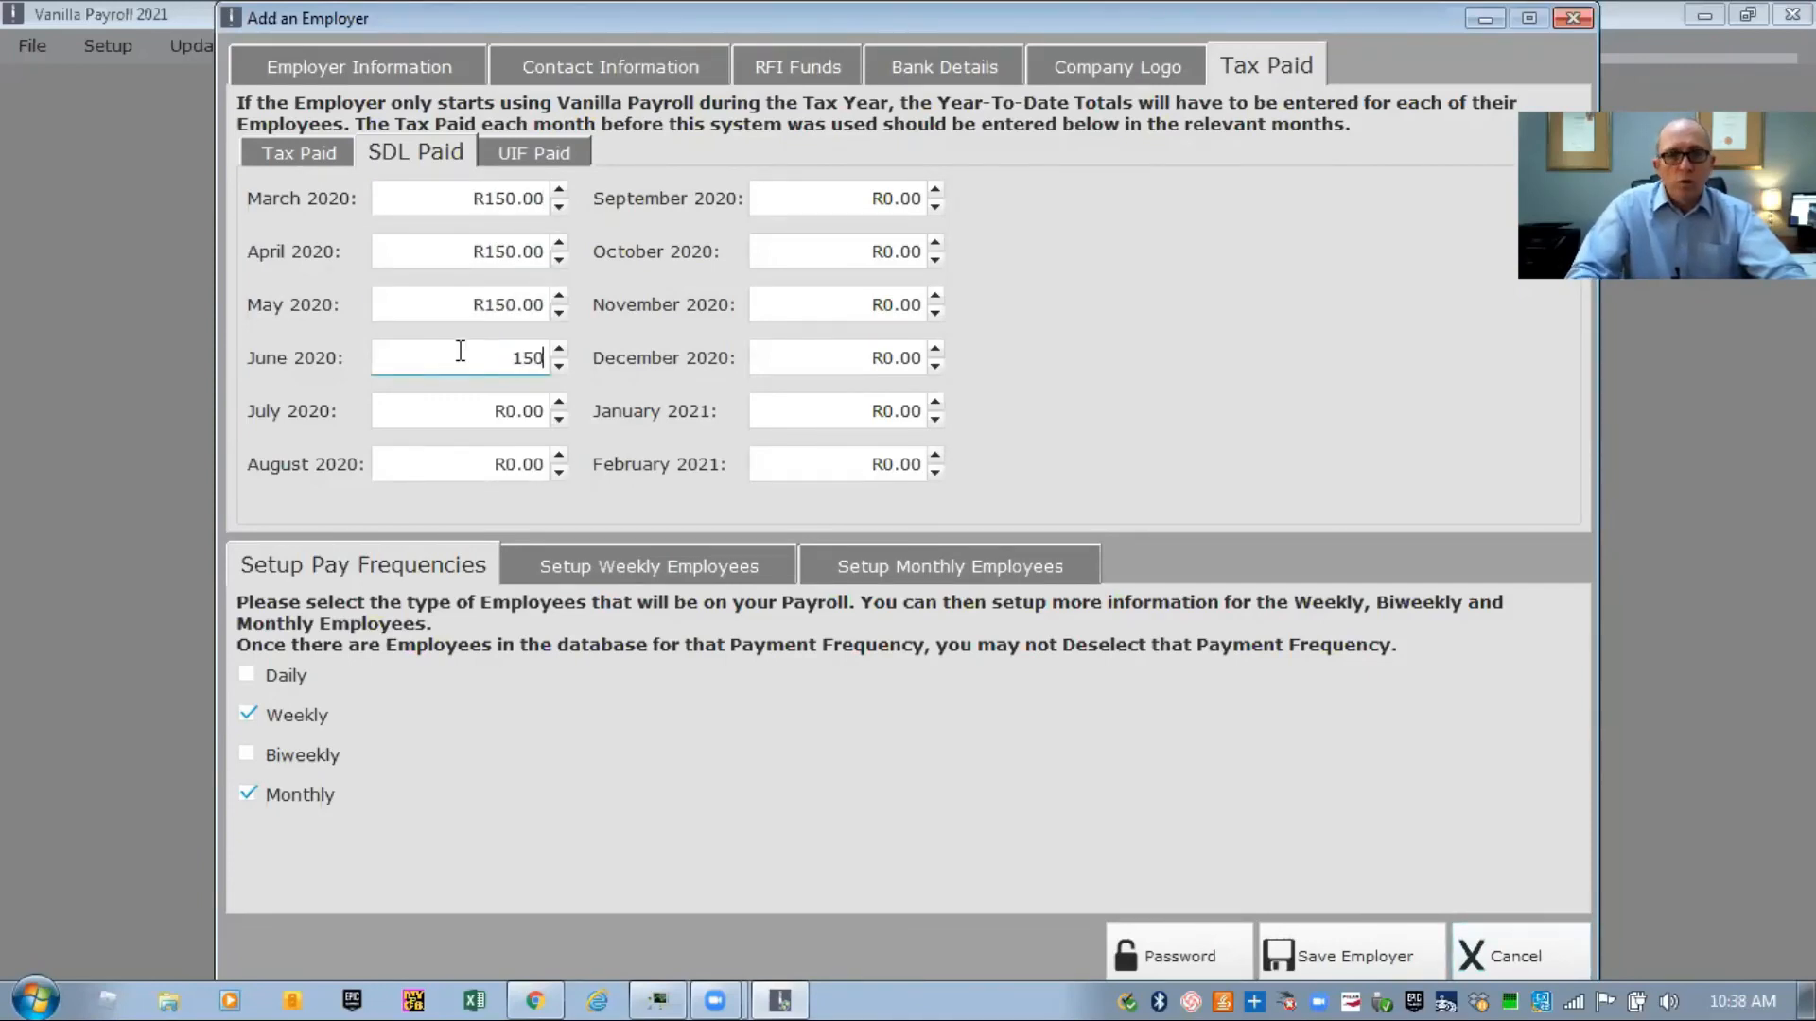
text(150)
click(526, 152)
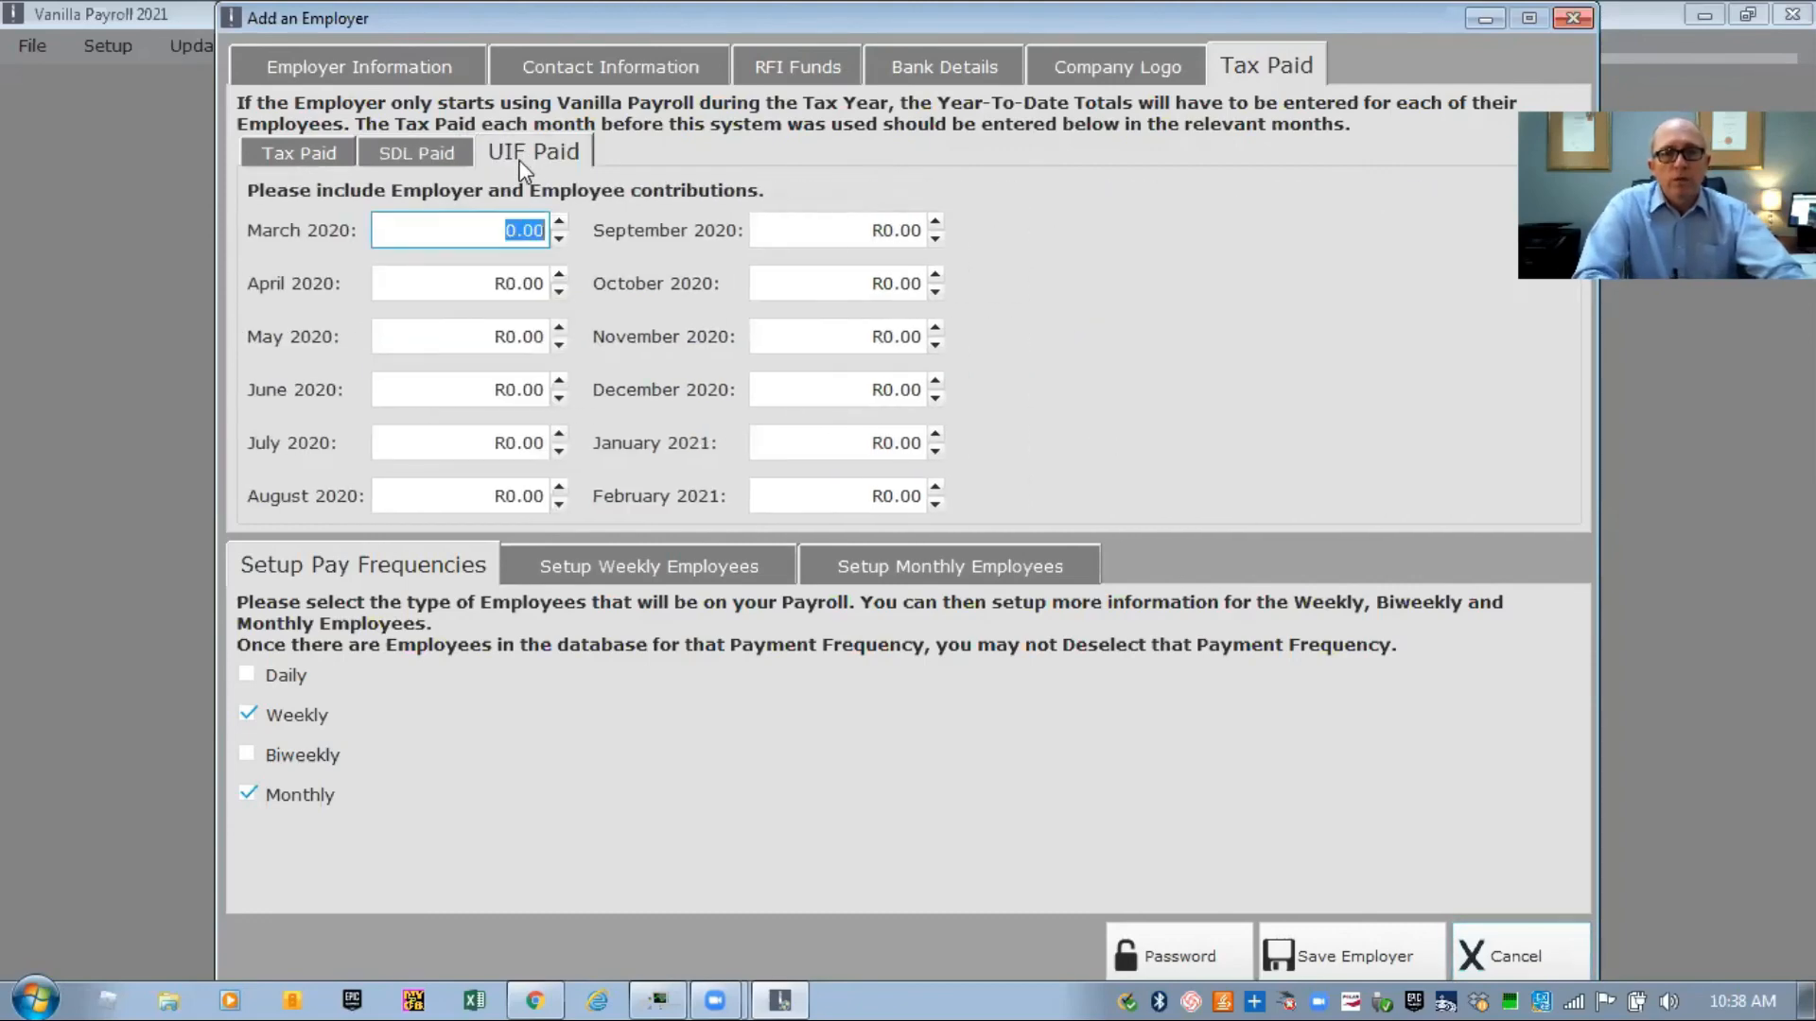
Enter R150.00 UIF paid for March to June 2020, correcting June's typo, and save the employer
text(150)
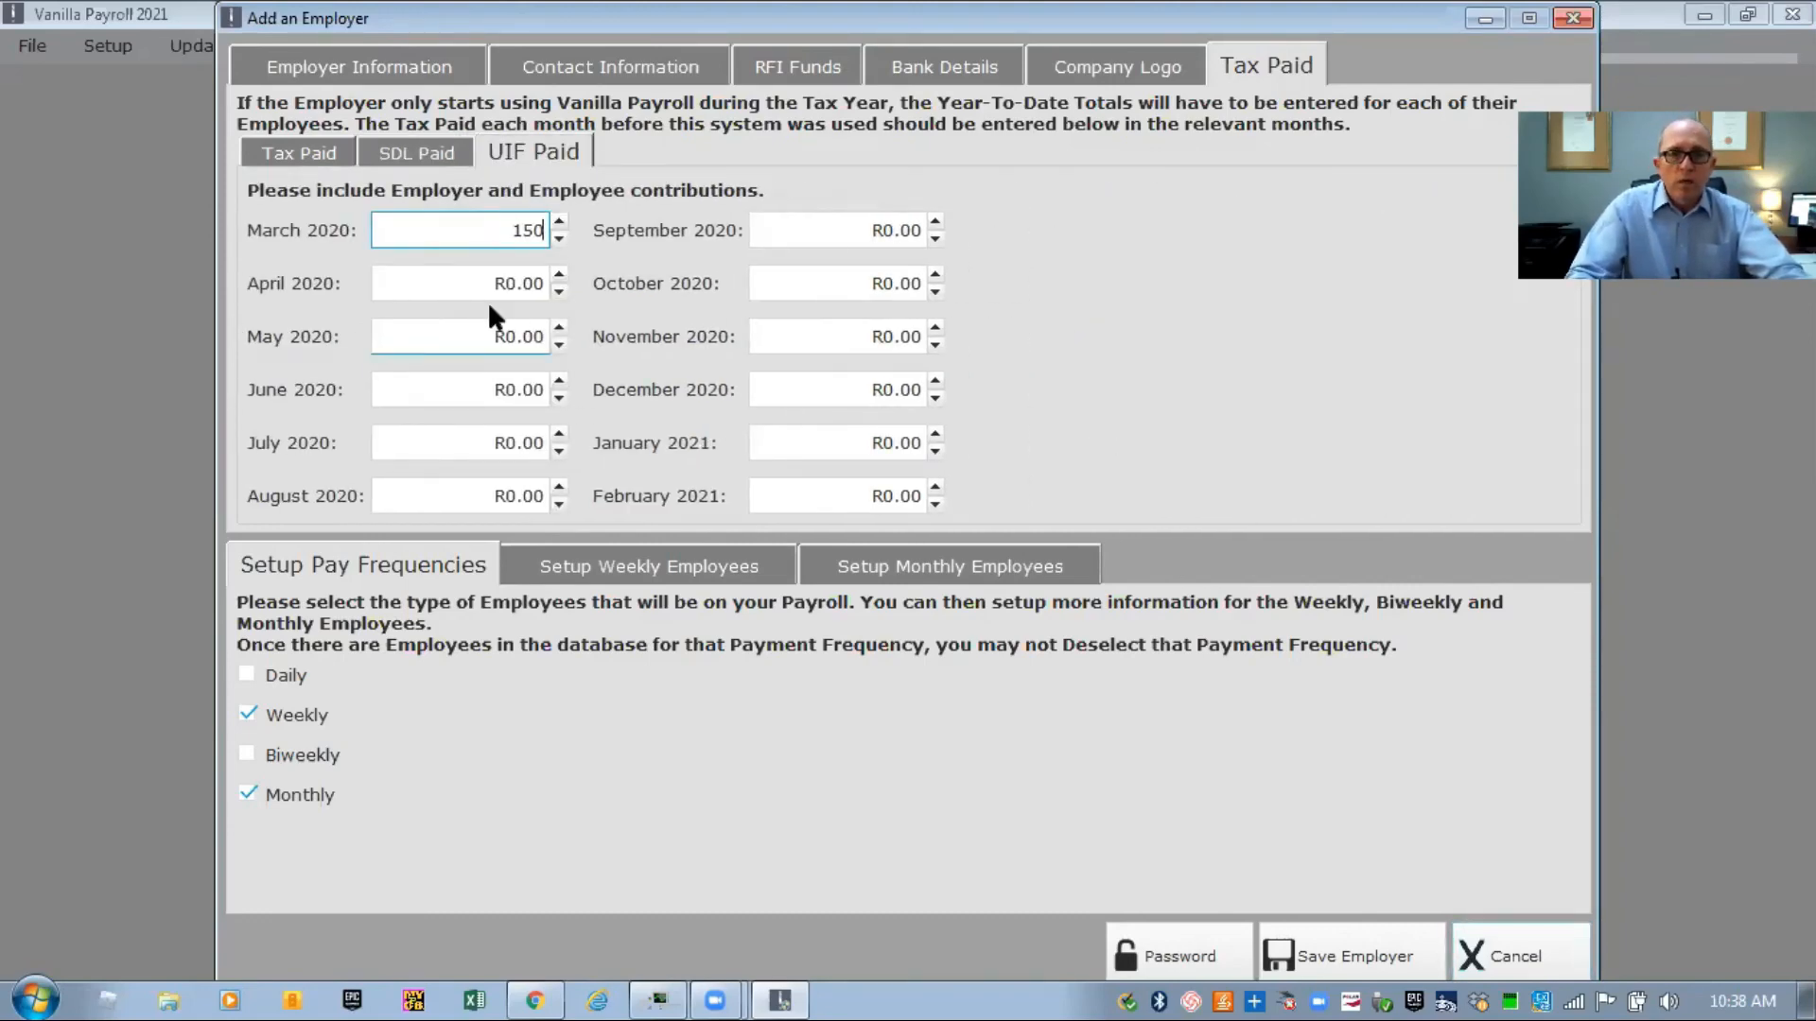
click(481, 293)
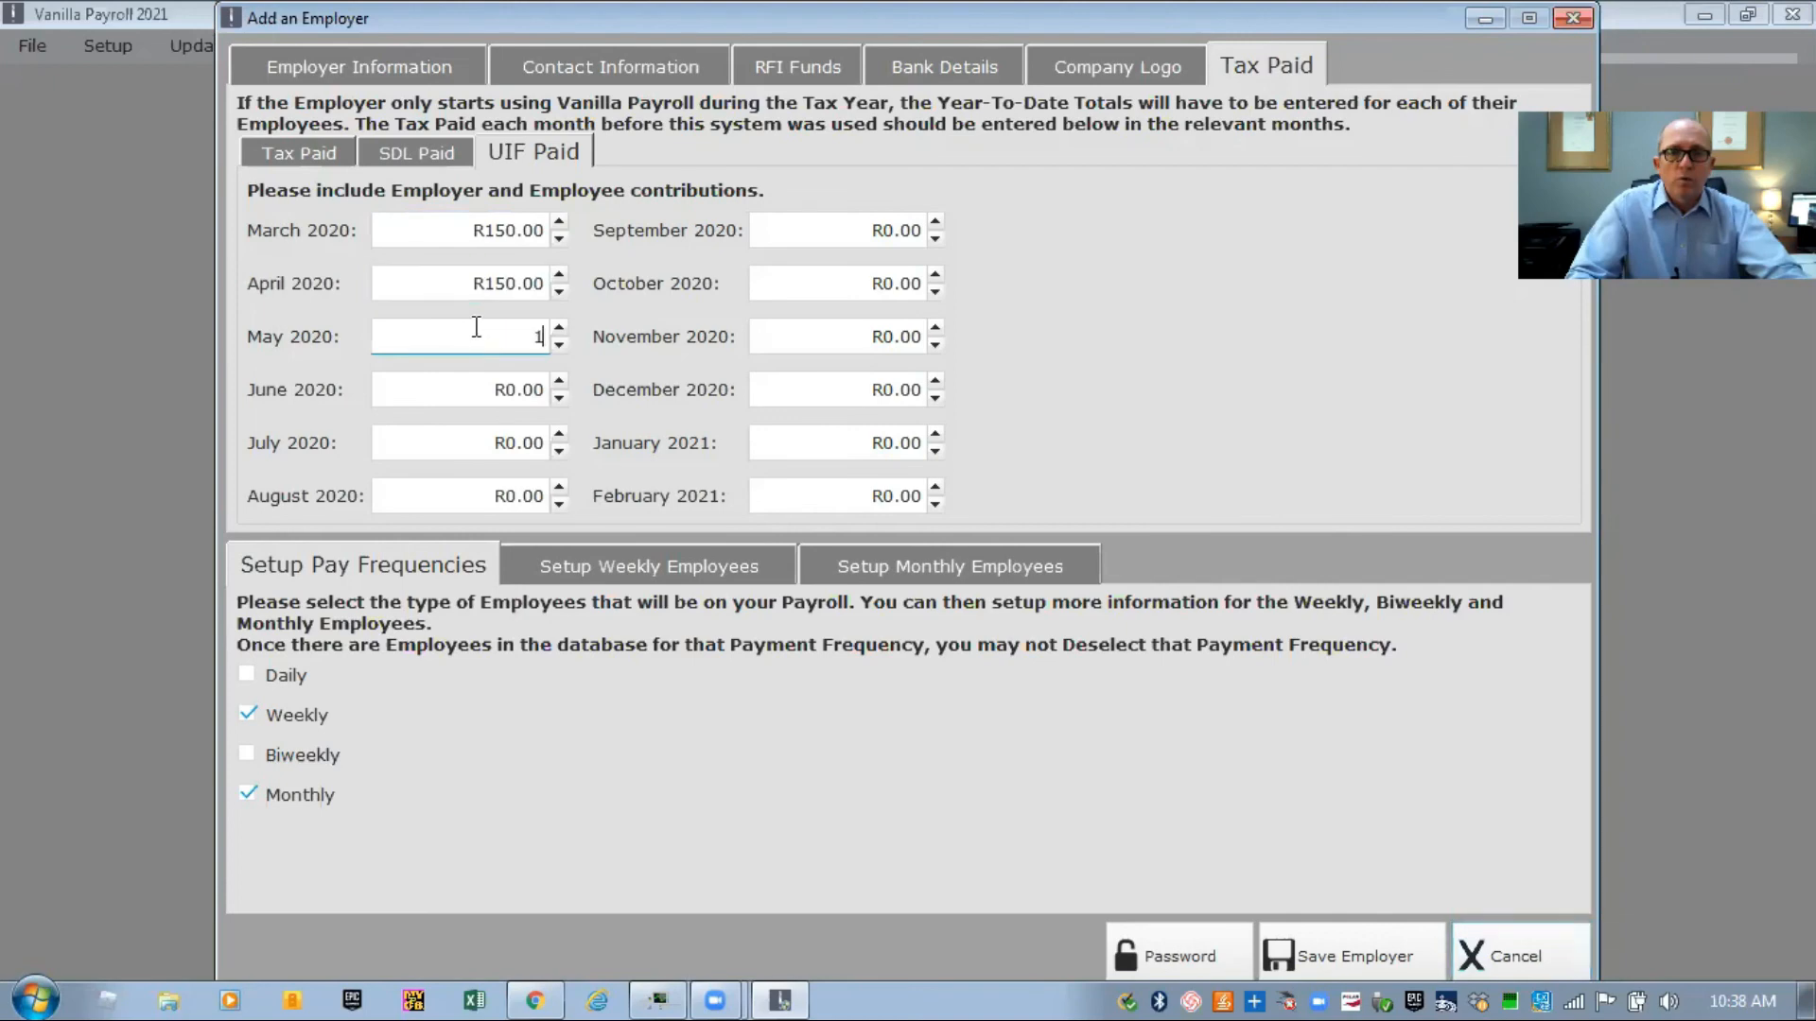
click(462, 397)
text(1)
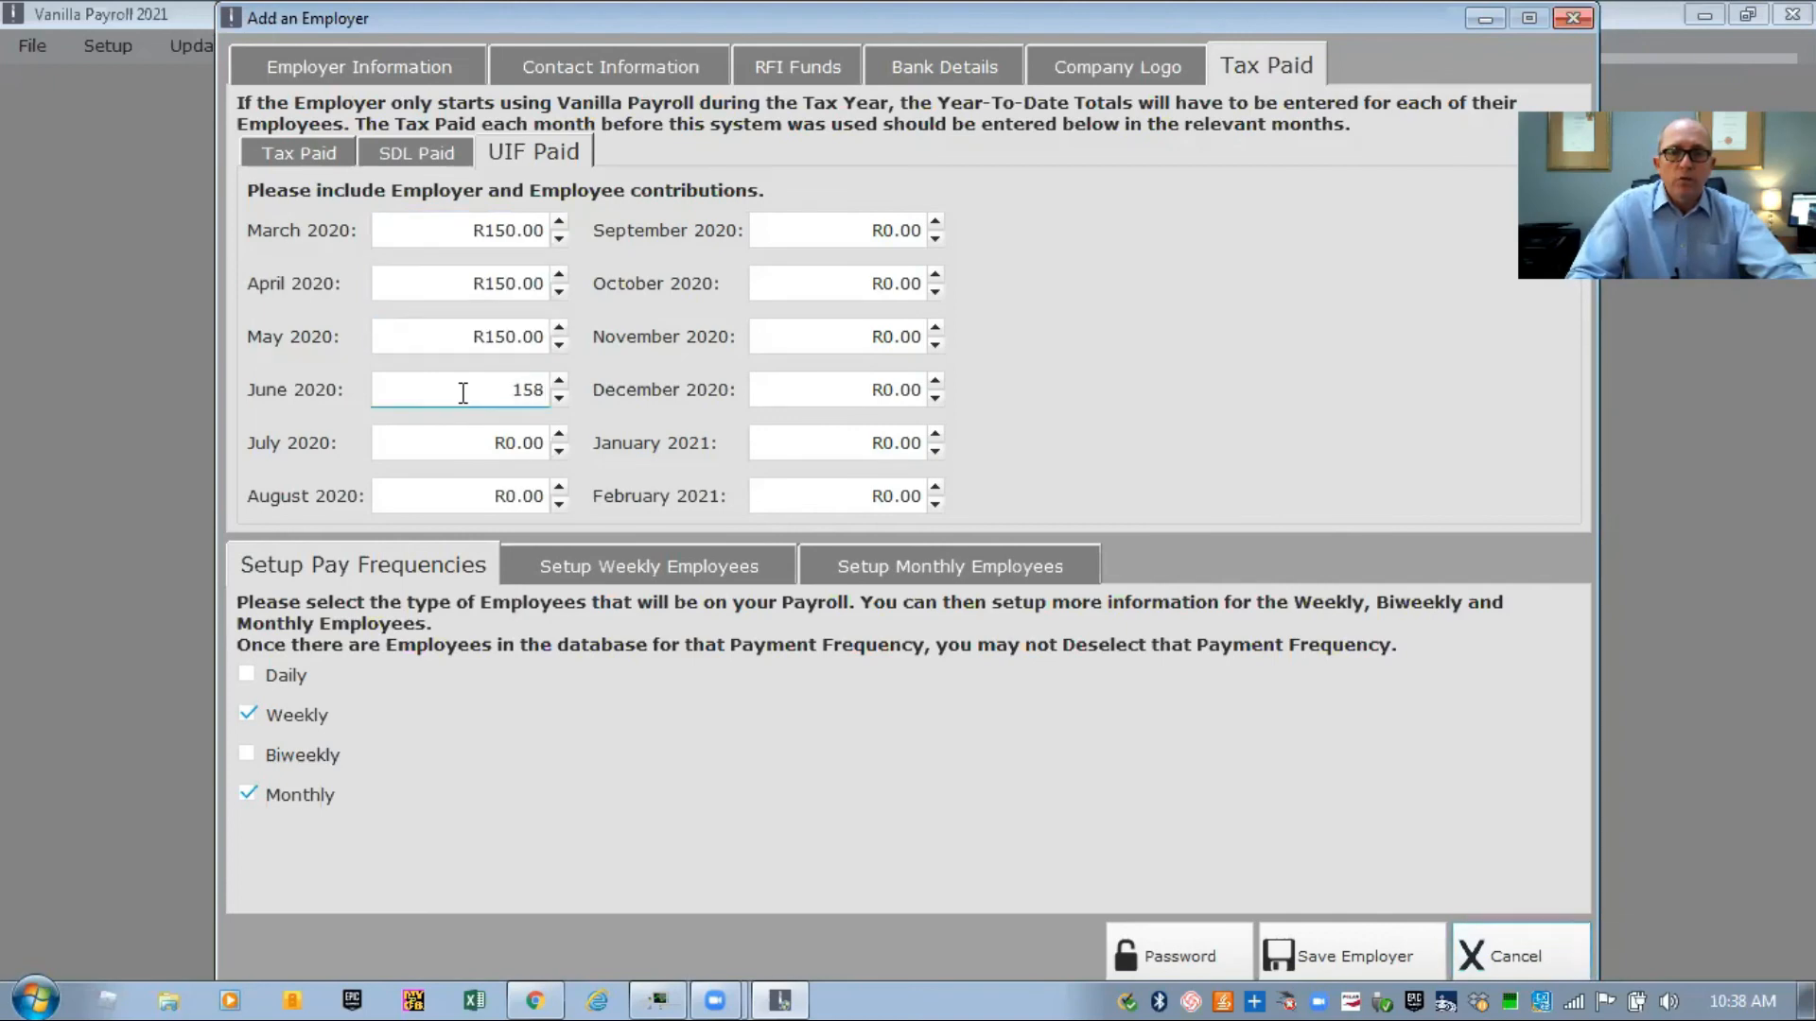
text(58)
key(BackSpace)
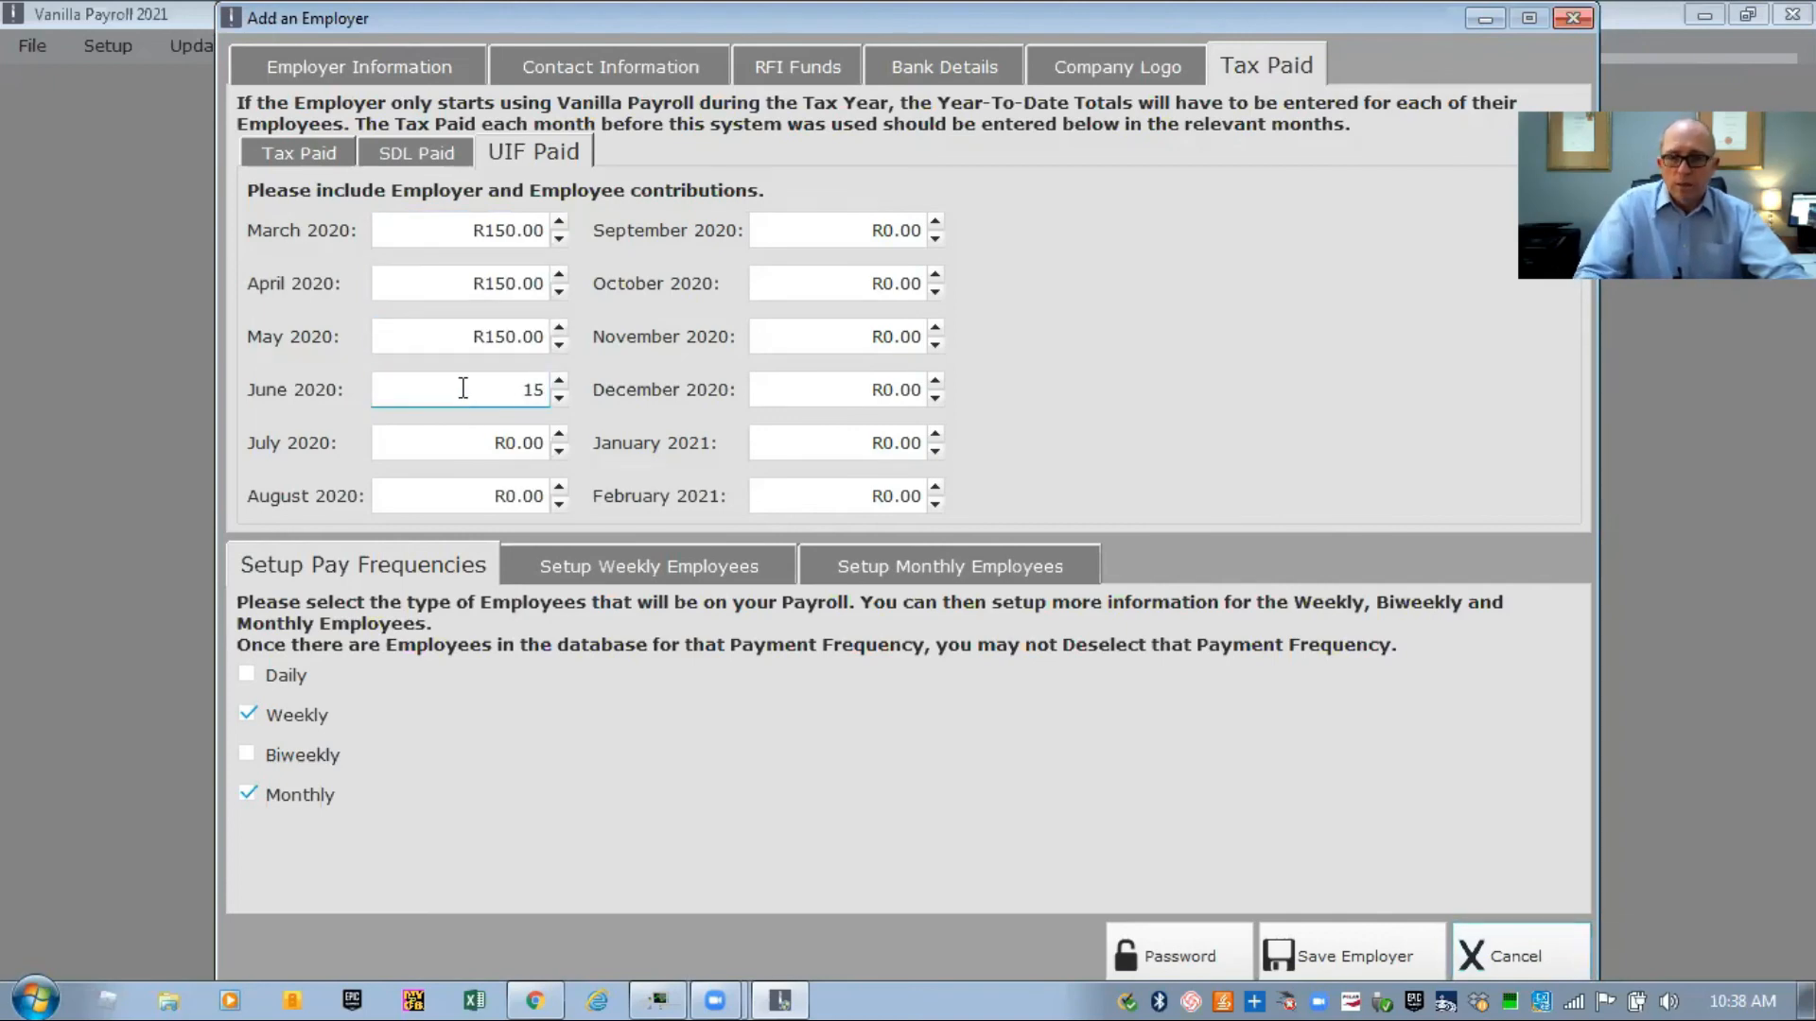
text(0)
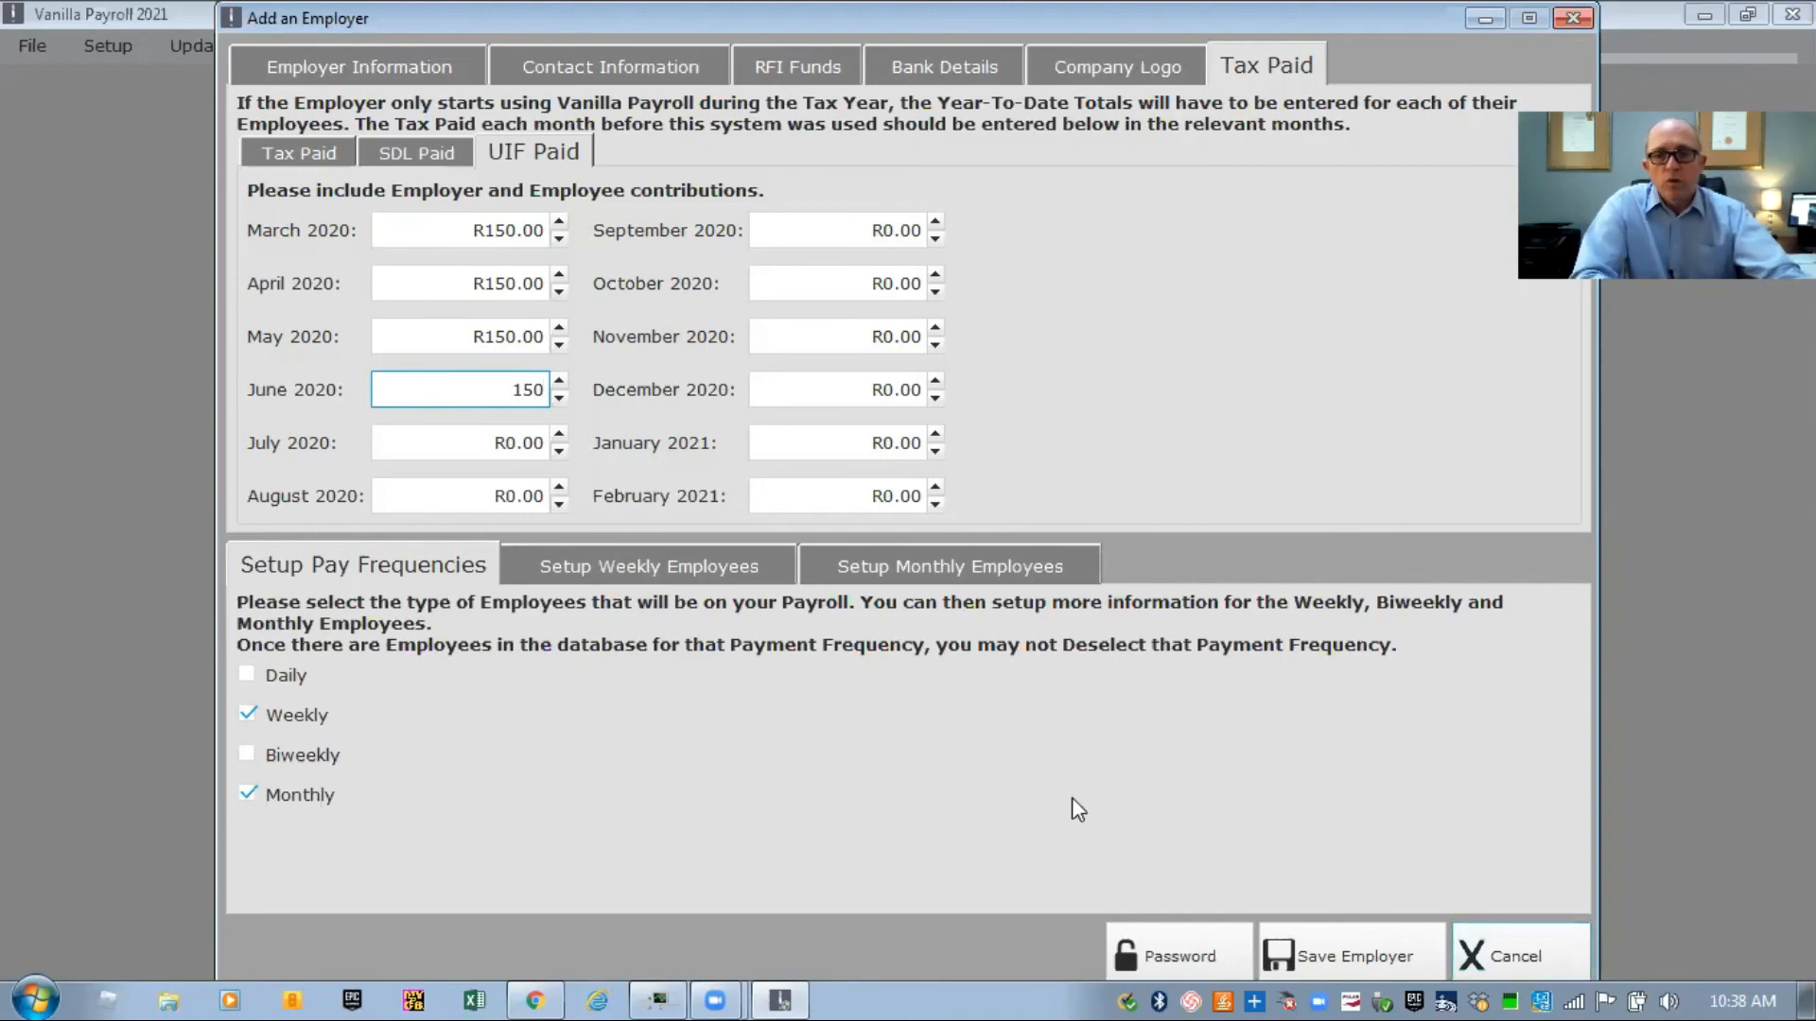
click(1317, 958)
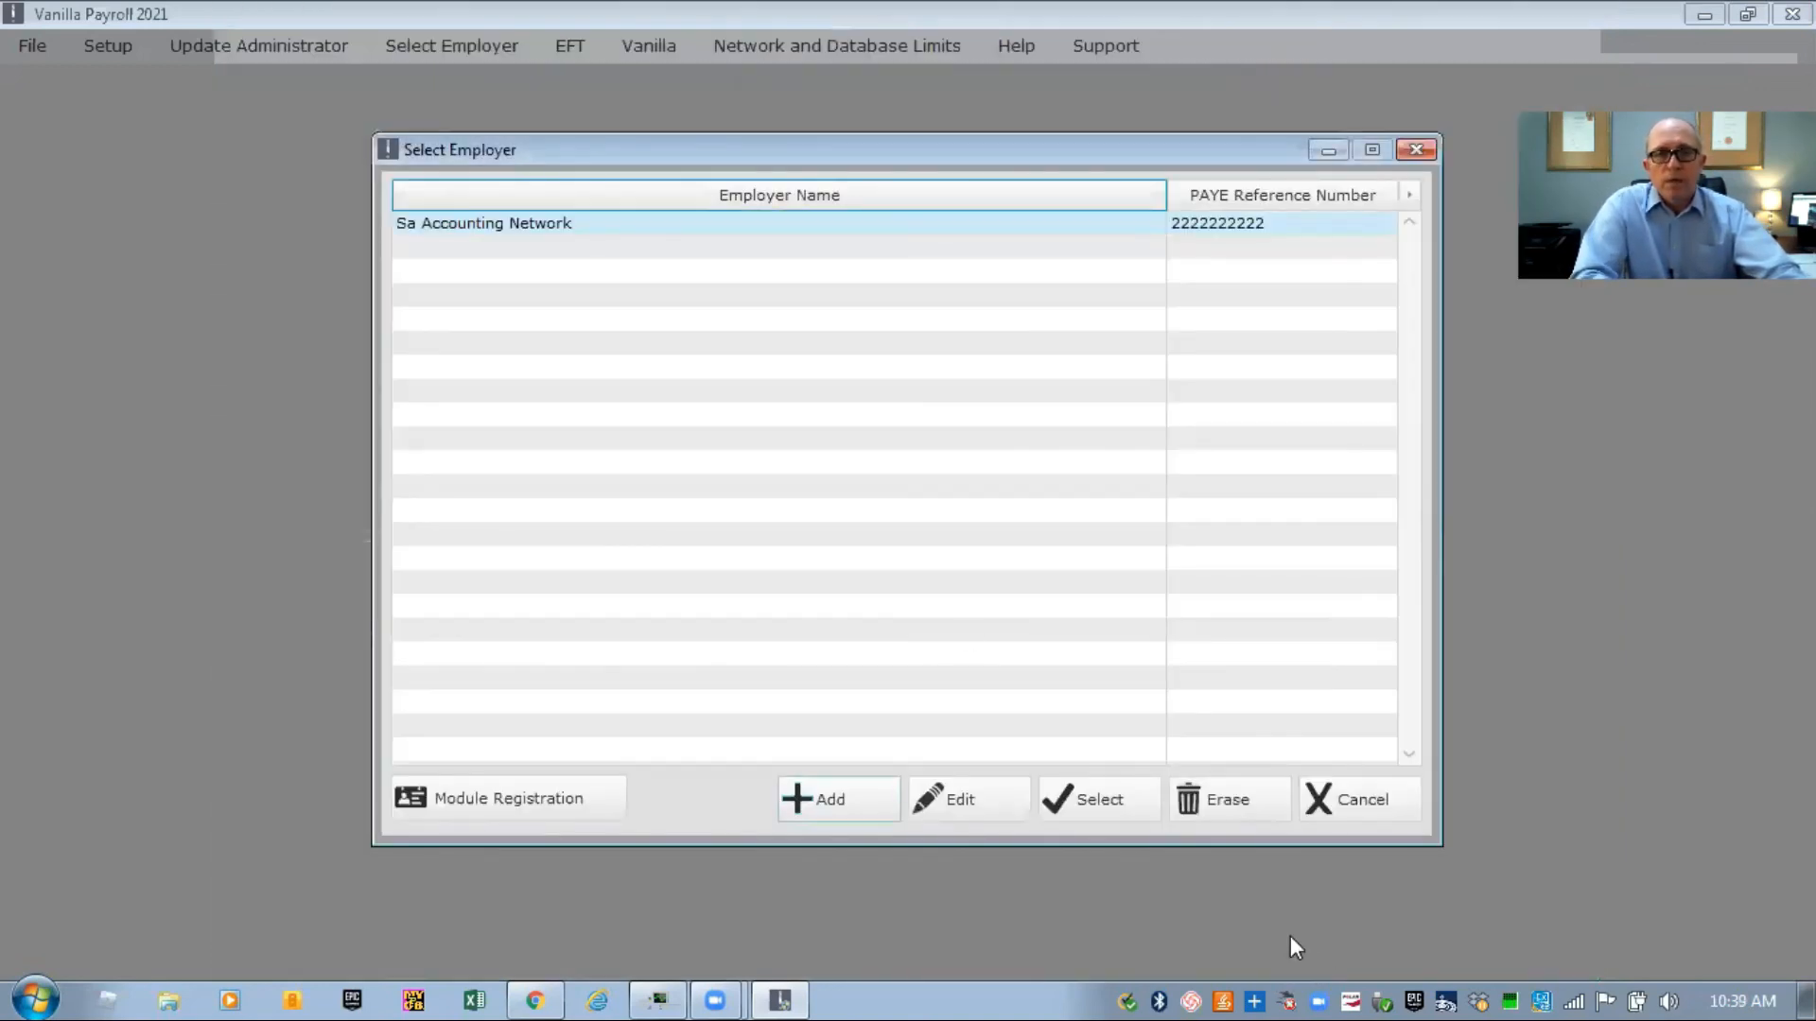